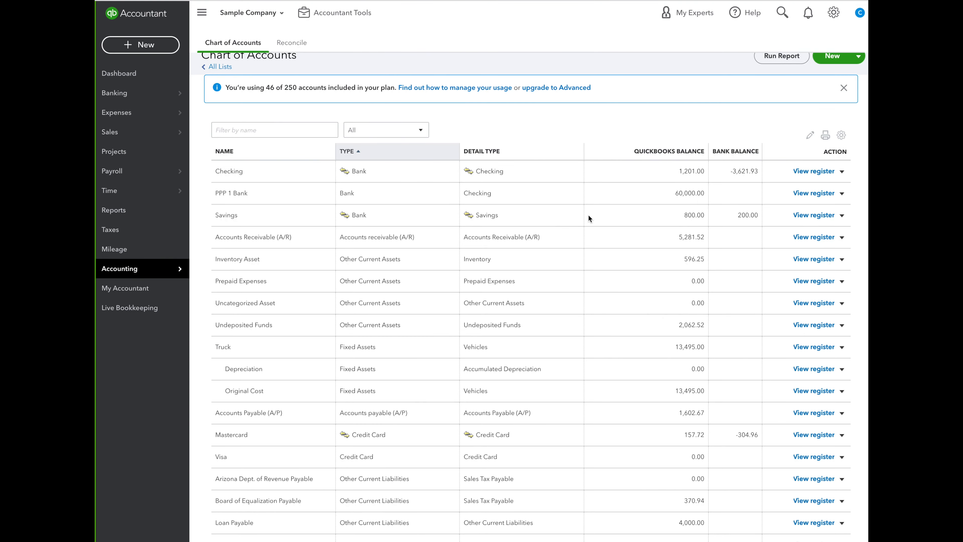
Edit the PPP 1 Bank account to make it a sub-account of Checking and save the change.
scroll(588, 218, up, 1)
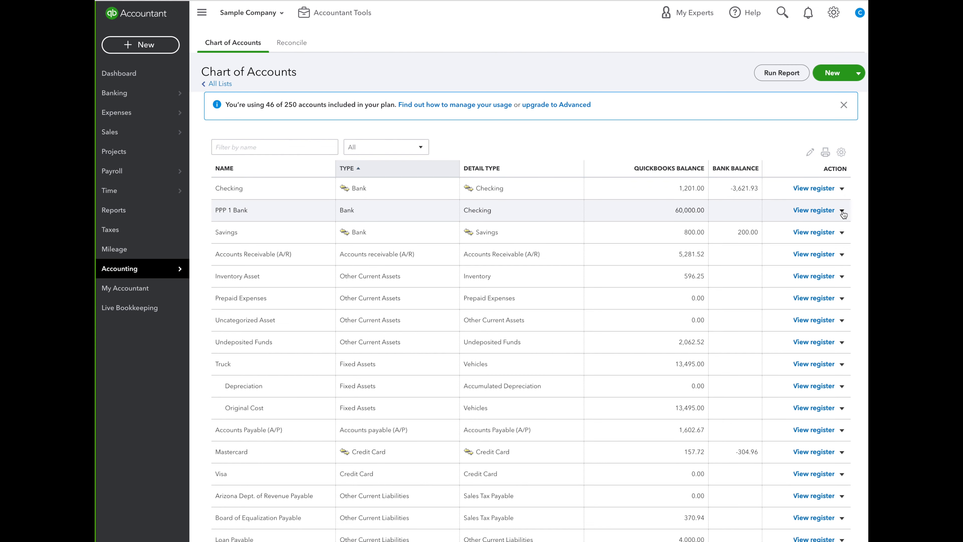
click(854, 231)
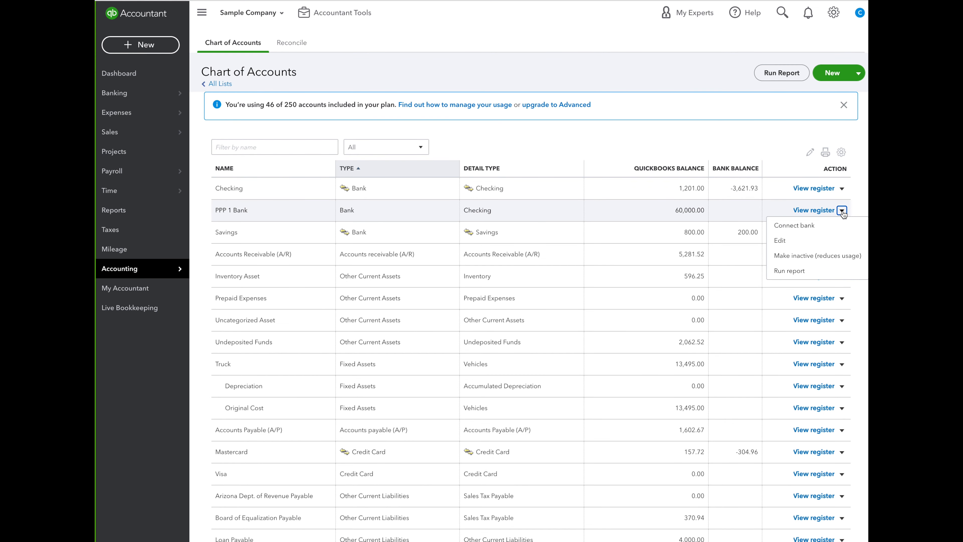
click(796, 241)
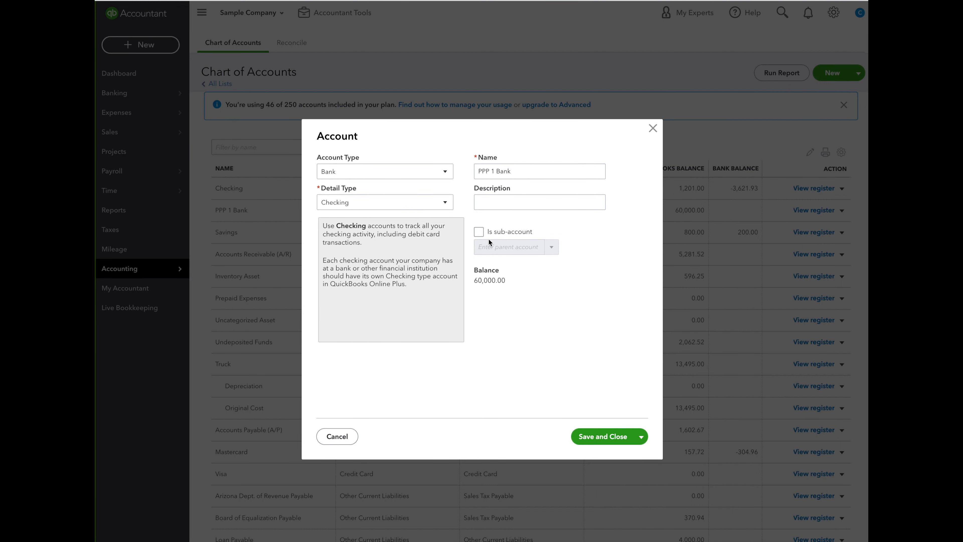
click(477, 232)
click(551, 247)
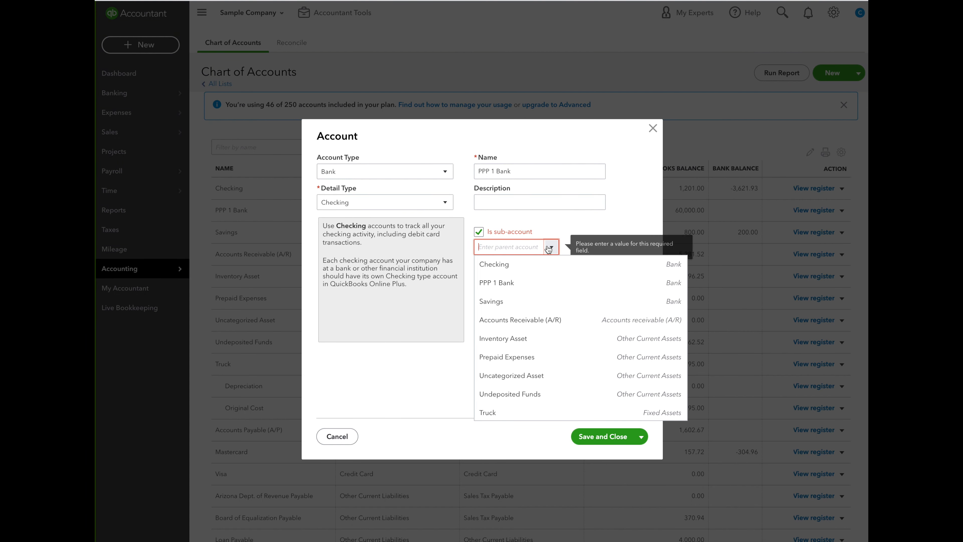
click(516, 264)
click(599, 434)
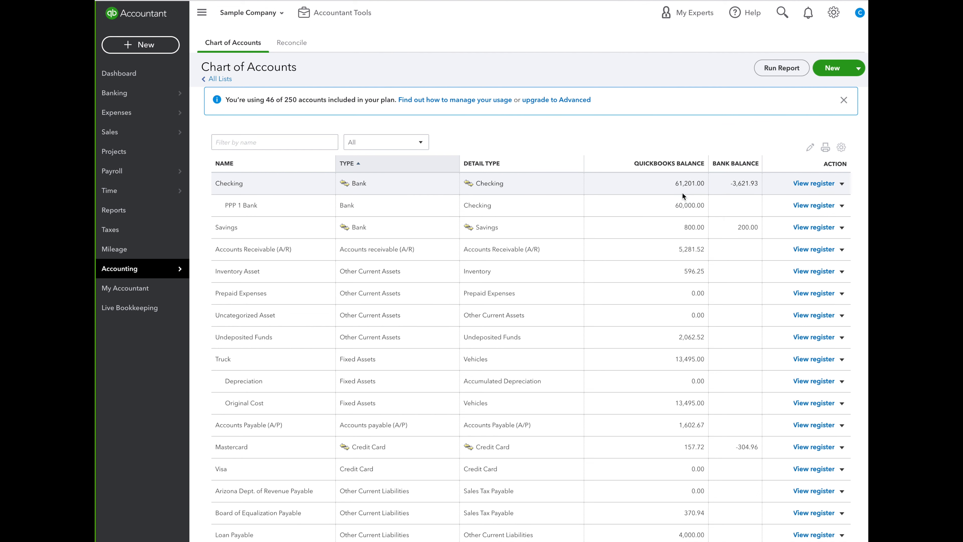
scroll(680, 198, up, 1)
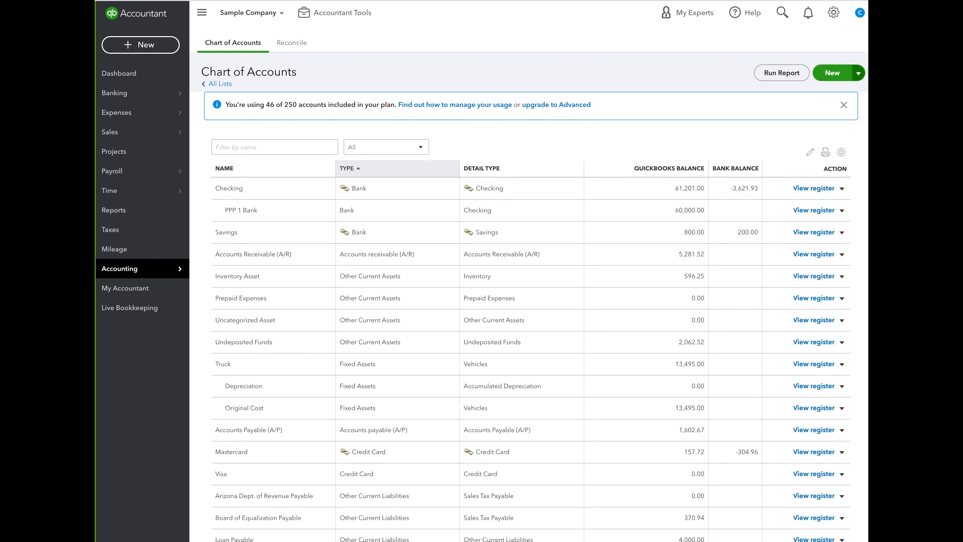
Start a new expense and try to add the payee's full name as a new Employee.
click(134, 45)
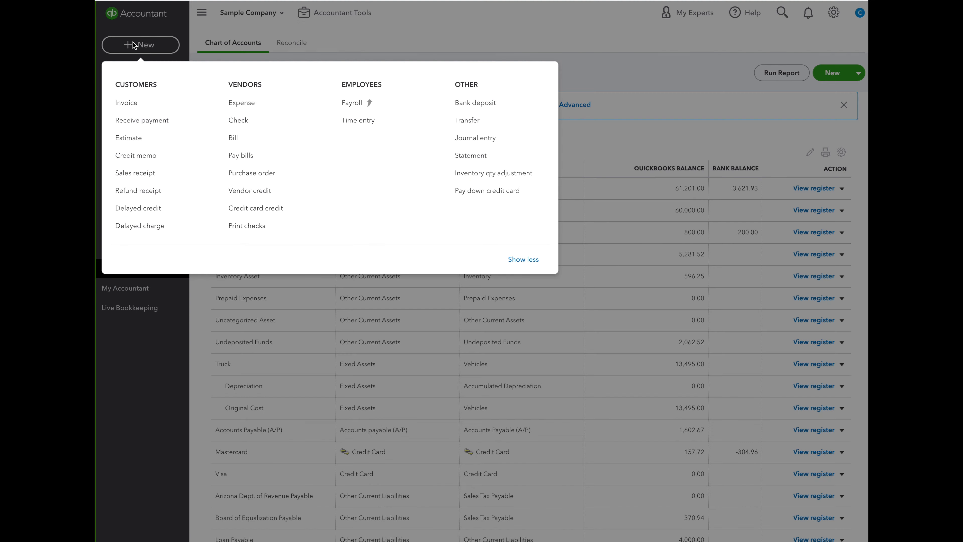
click(232, 105)
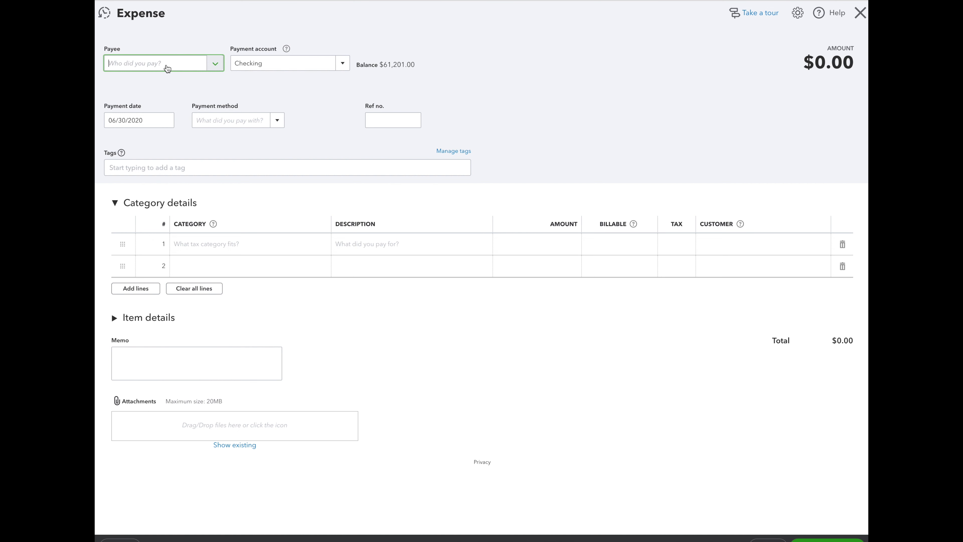
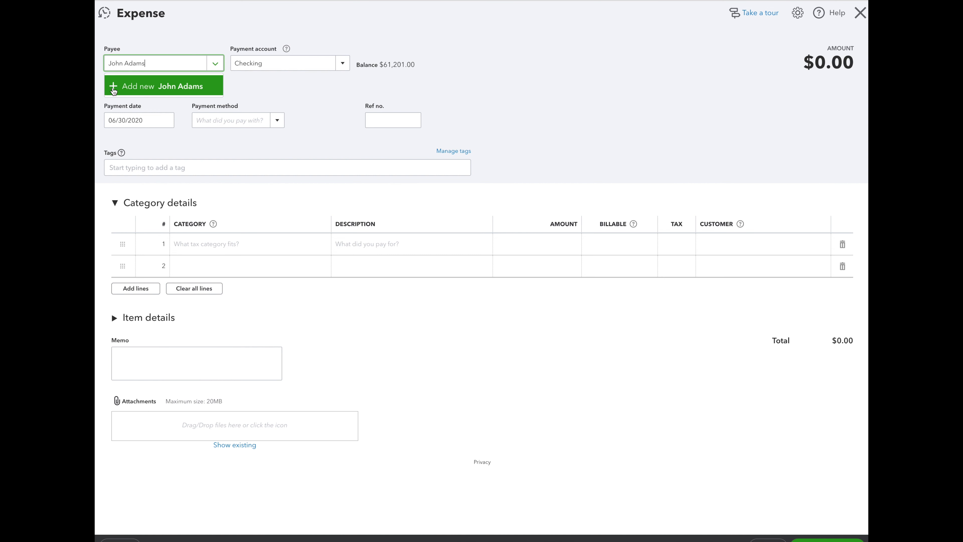
click(160, 86)
click(154, 148)
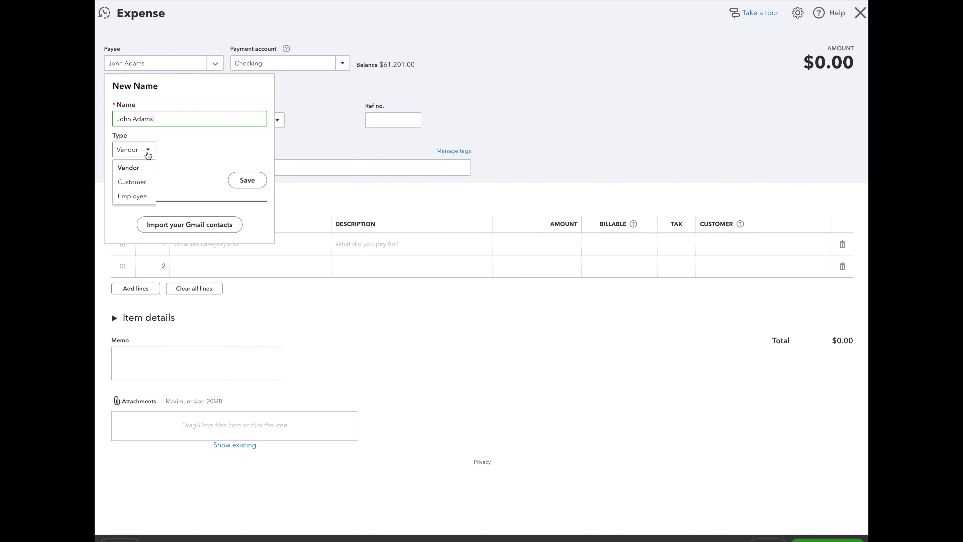
click(144, 196)
click(258, 180)
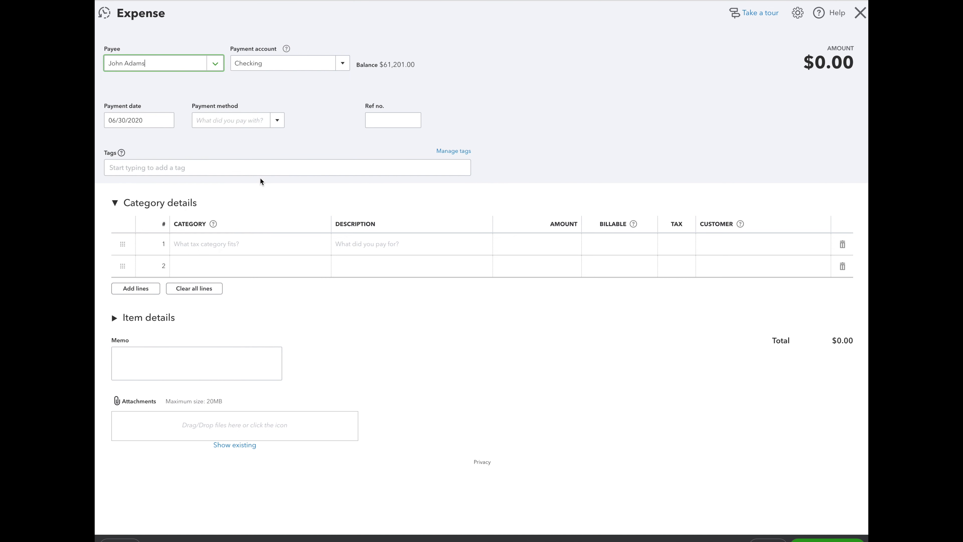
Begin creating a new category account named Wages Expense for the first expense line.
click(239, 245)
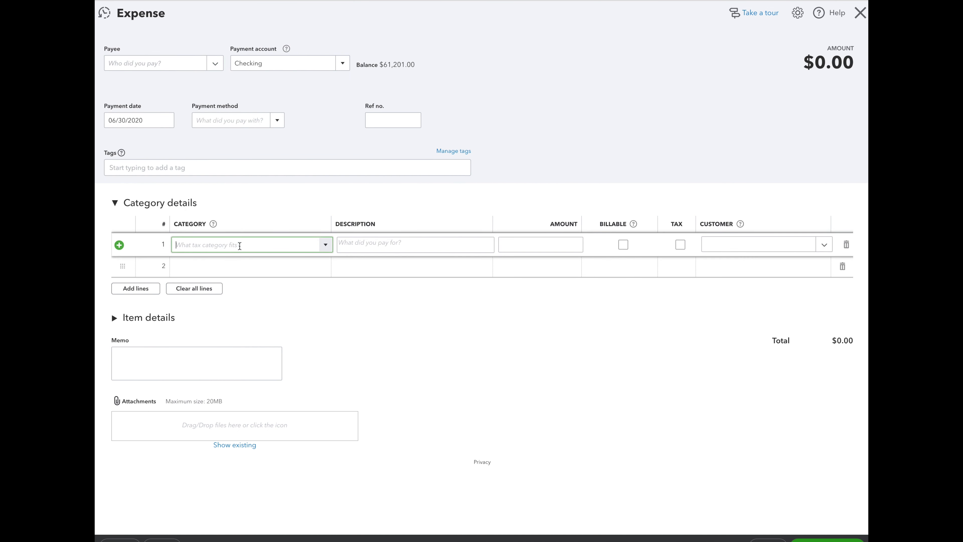
text(wa)
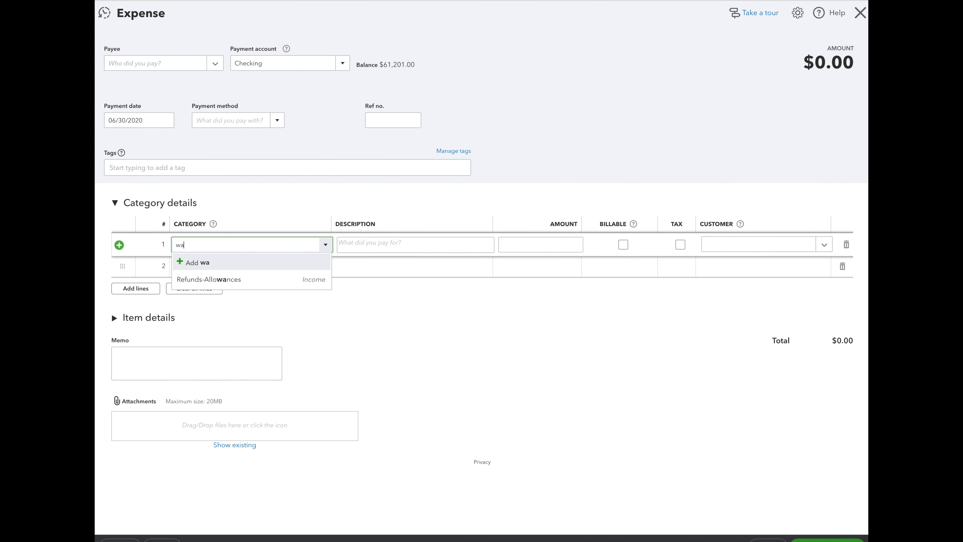
key(BackSpace)
text(Wages )
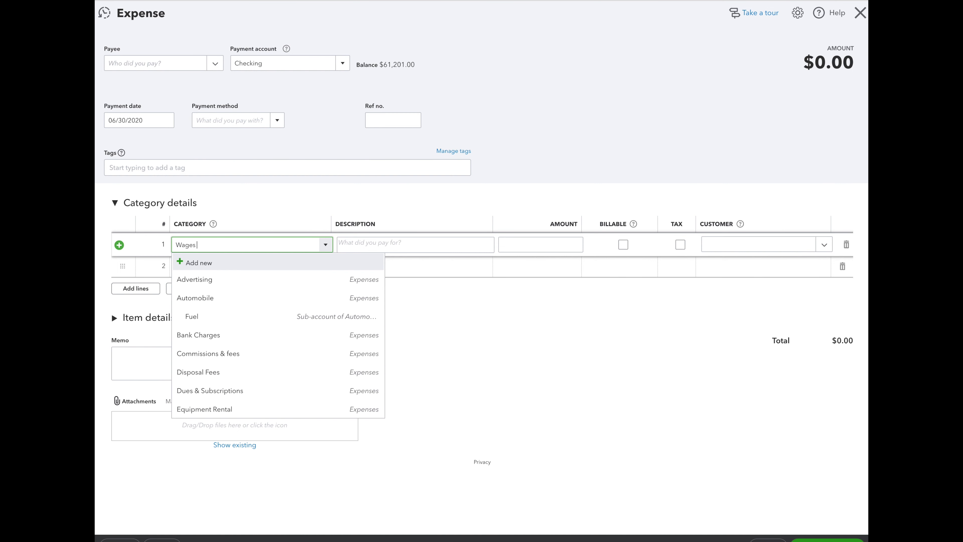
text(Expense)
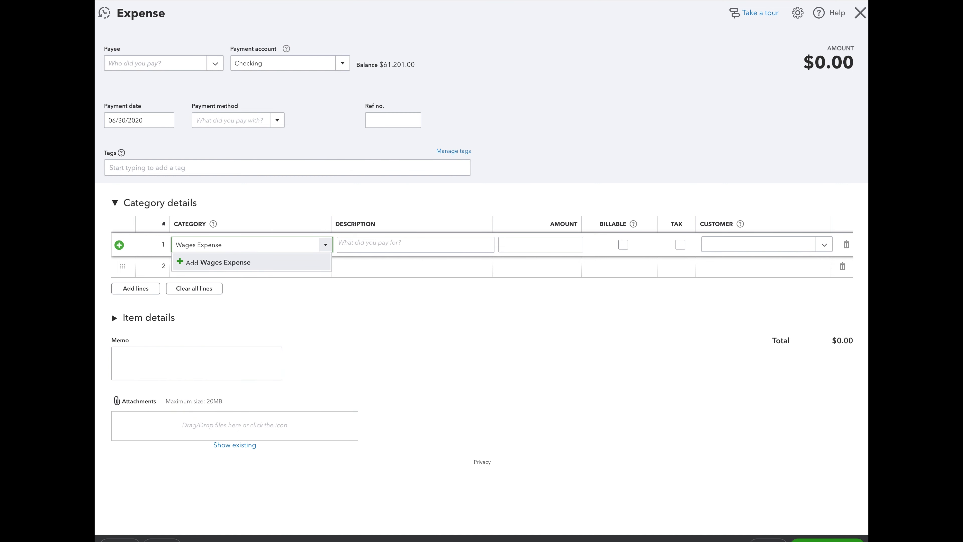
click(178, 263)
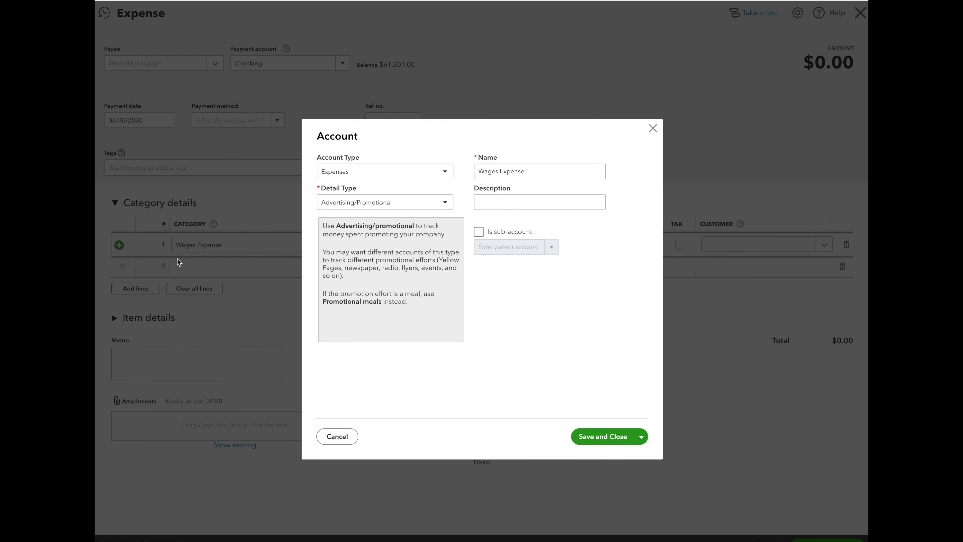
Set the new account's detail type to Payroll Wage Expenses and save the account.
click(378, 203)
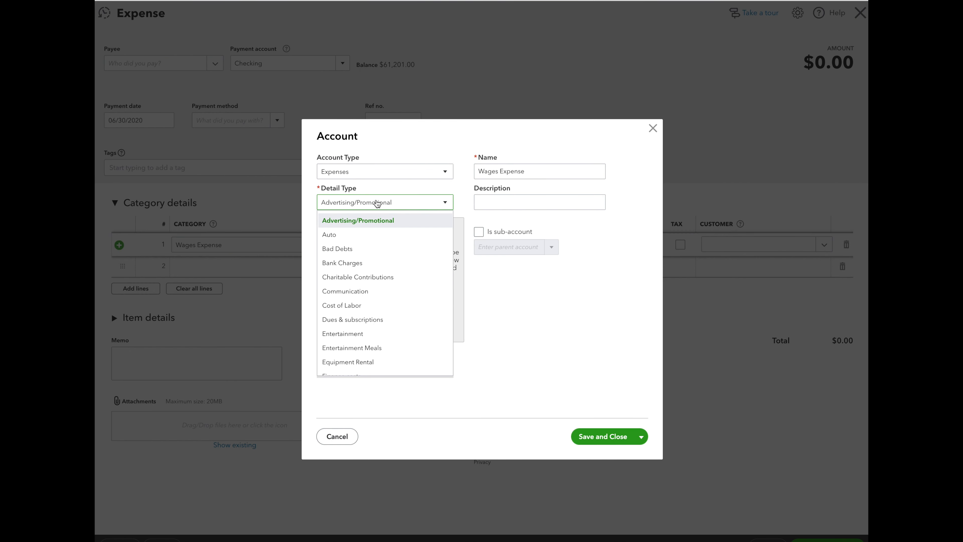
scroll(400, 293, down, 1)
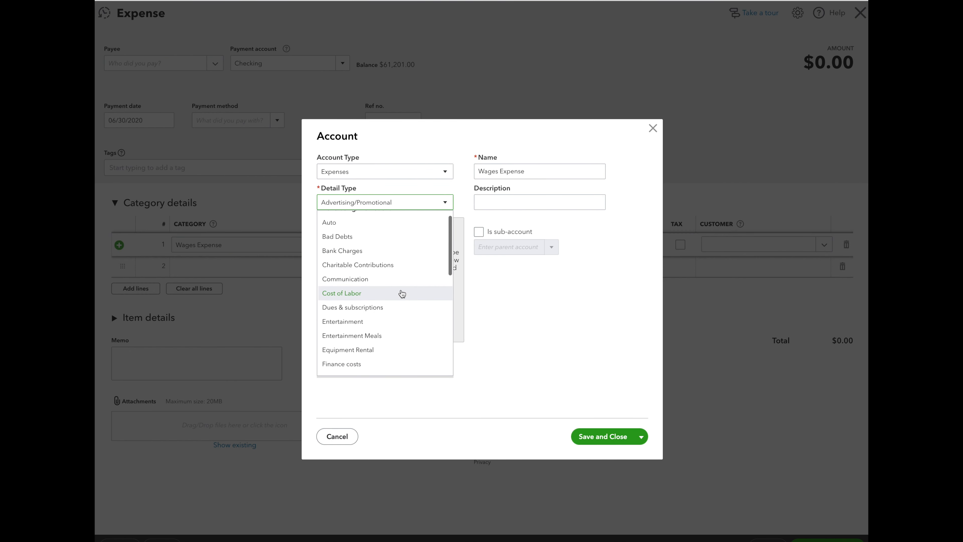
scroll(402, 294, down, 3)
scroll(402, 294, up, 3)
scroll(402, 294, down, 5)
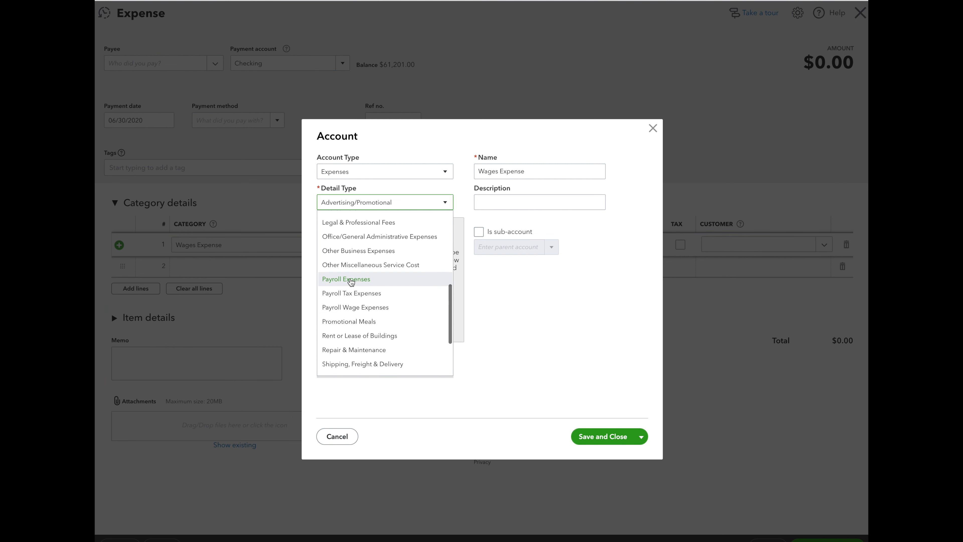
click(355, 309)
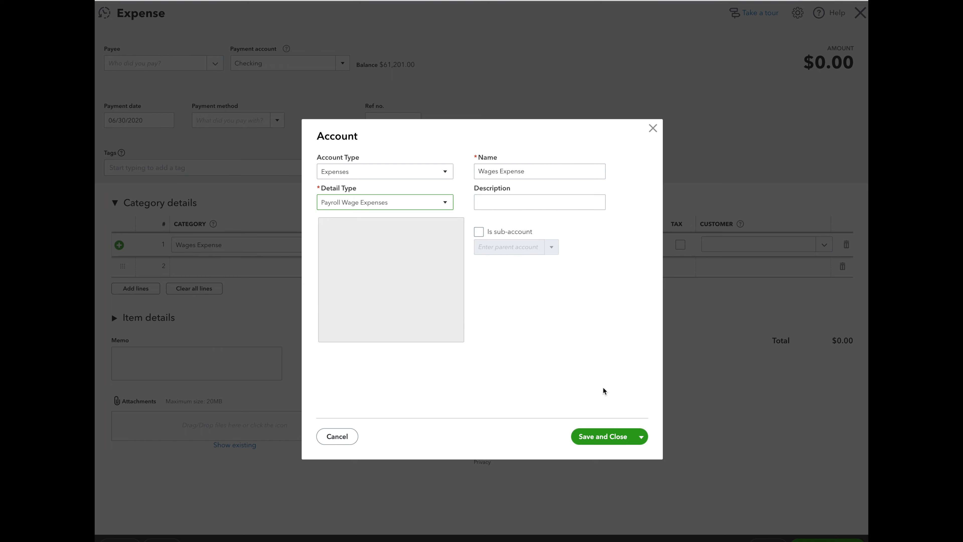
click(606, 436)
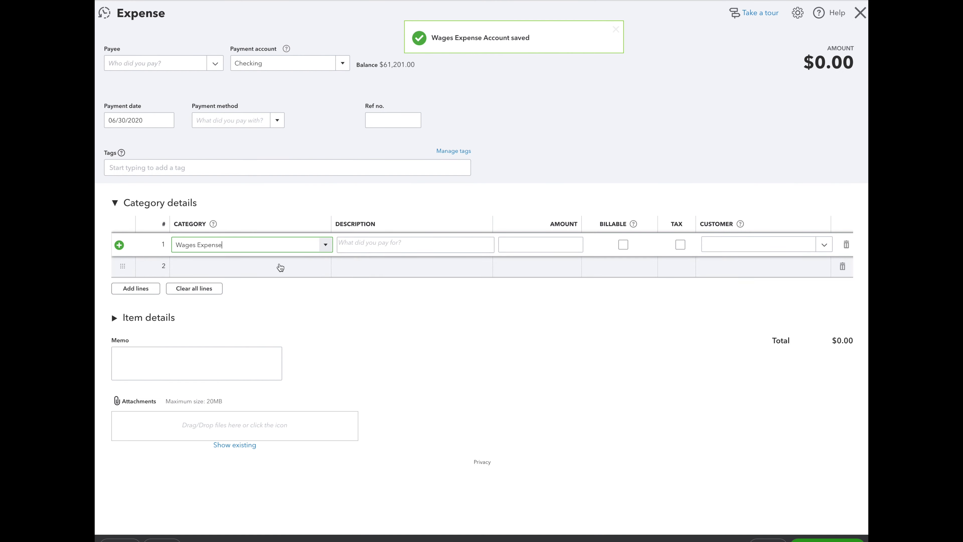
Enter an amount of 15000 on the Wages Expense line.
click(535, 243)
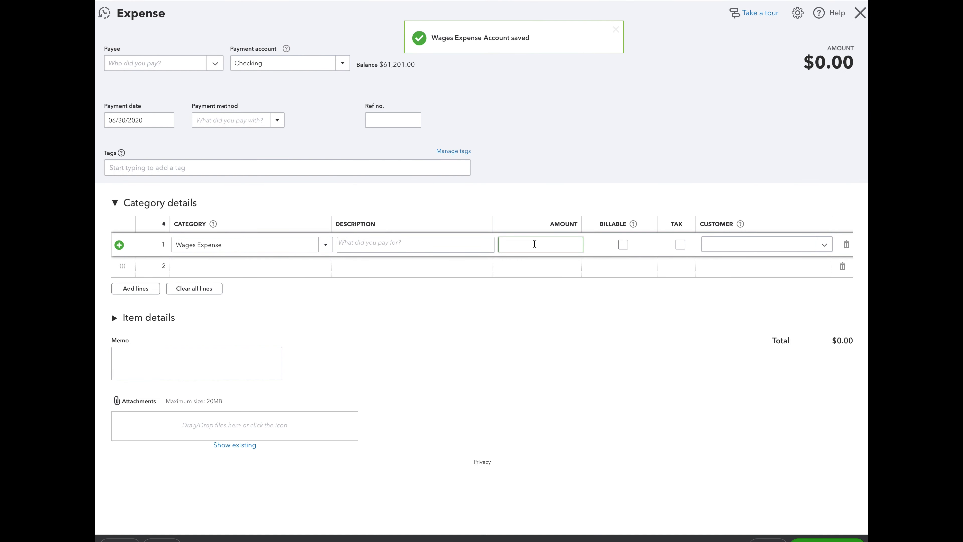
text(15000)
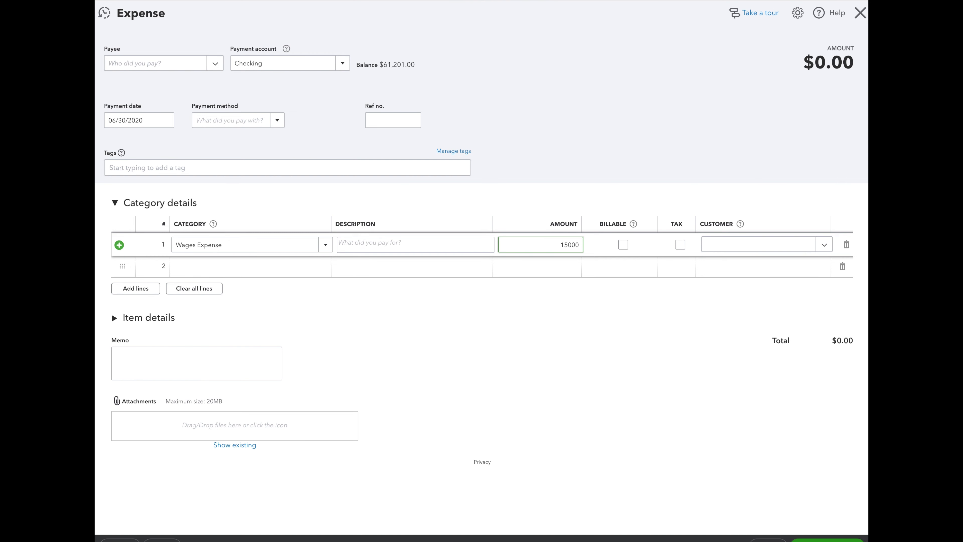
click(477, 335)
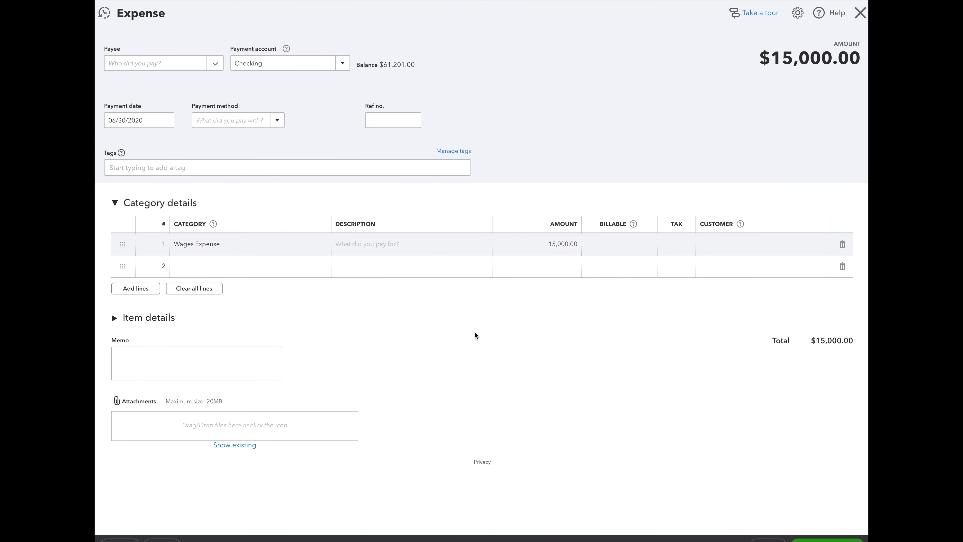
Change the payment date to 07/01/2020, then save the expense and close the form.
click(166, 121)
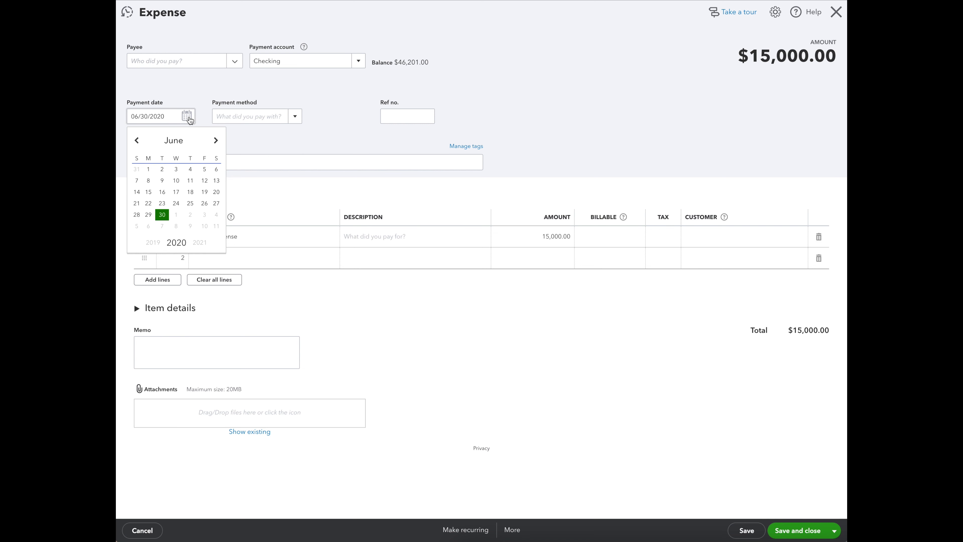
click(218, 142)
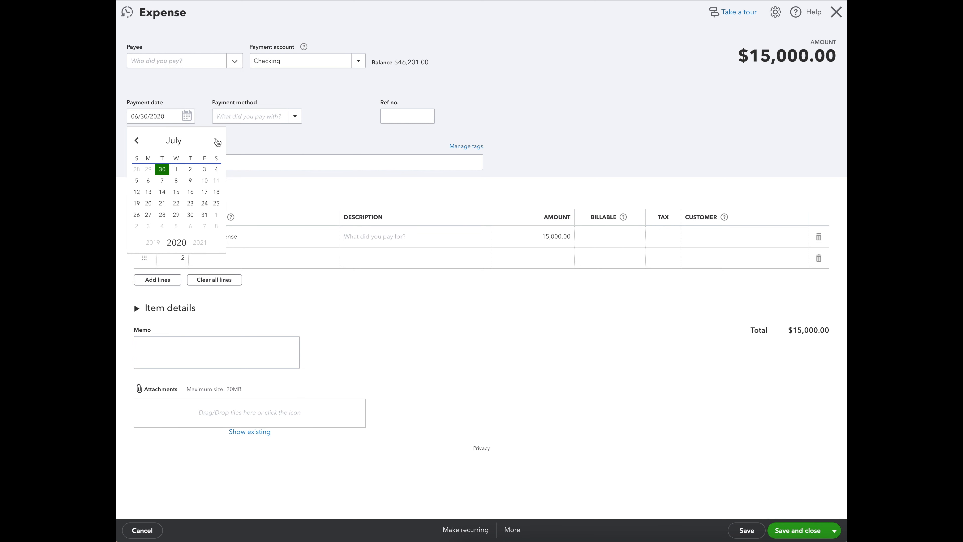
click(178, 168)
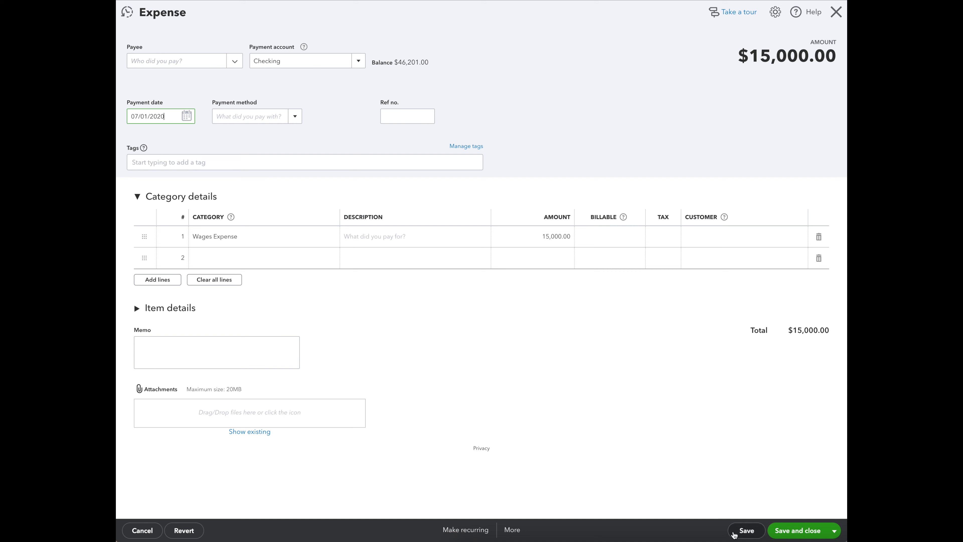
click(742, 530)
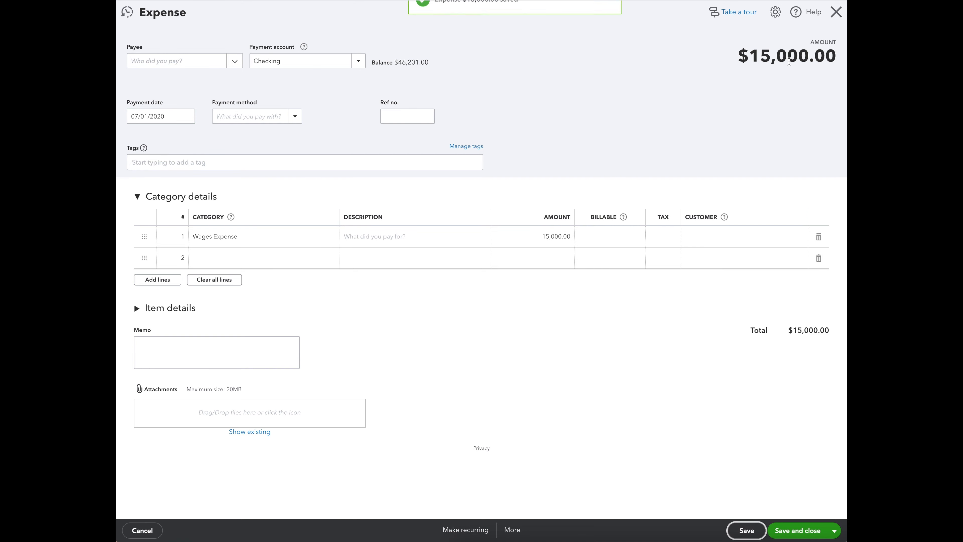
click(835, 17)
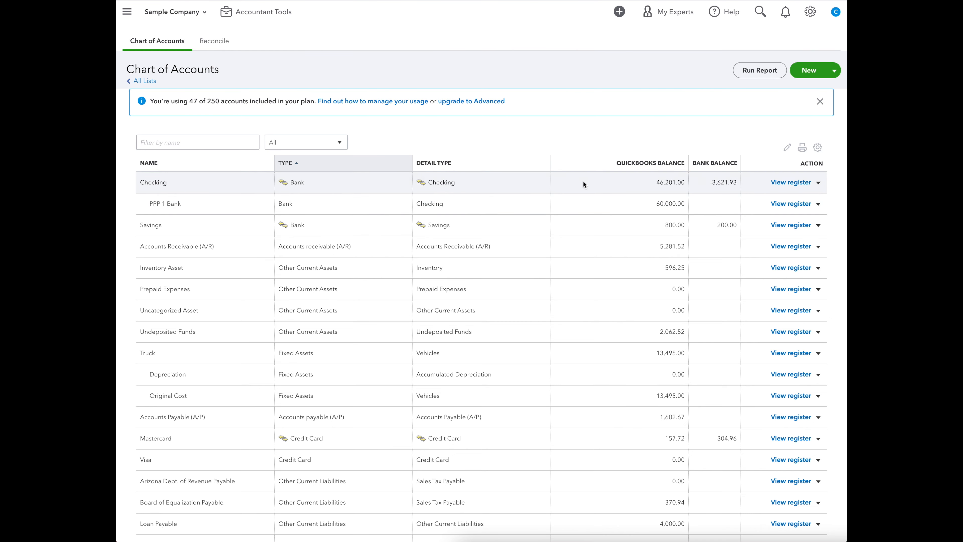
View the bank registers of the PPP 1 Bank sub-account and its parent Checking account.
click(781, 204)
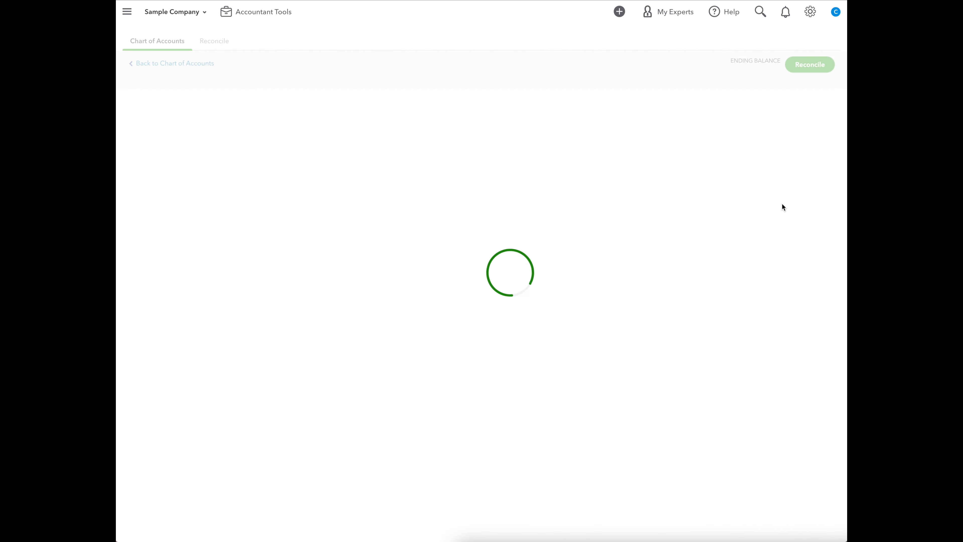
click(319, 154)
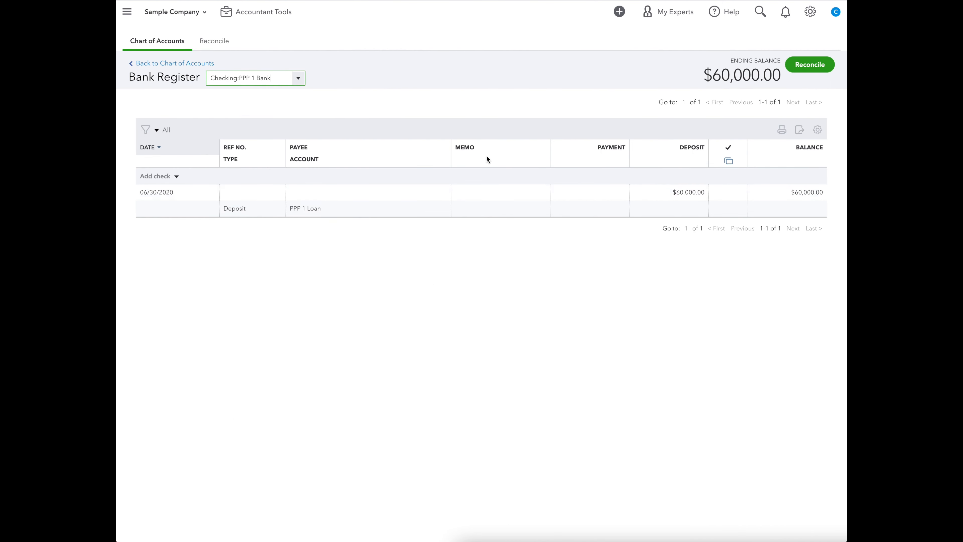
click(179, 64)
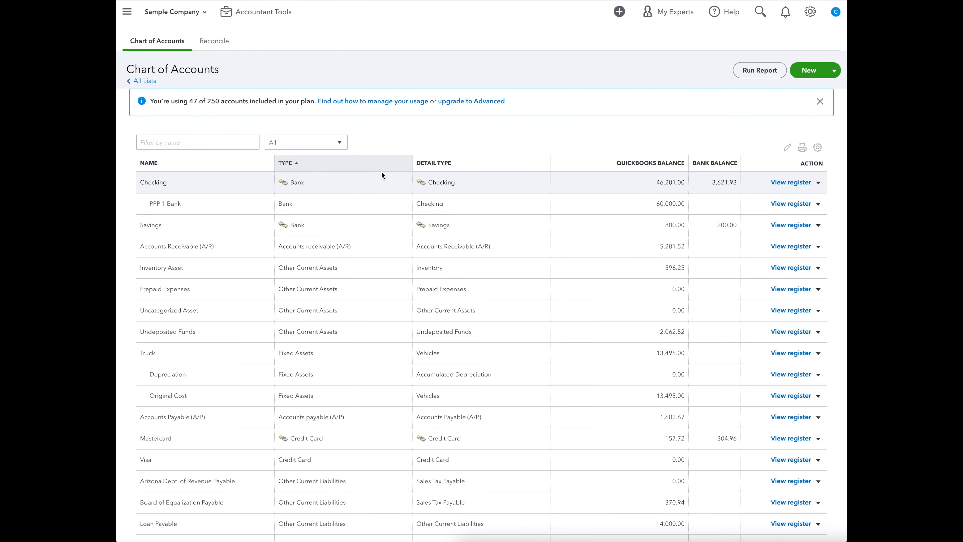
click(782, 181)
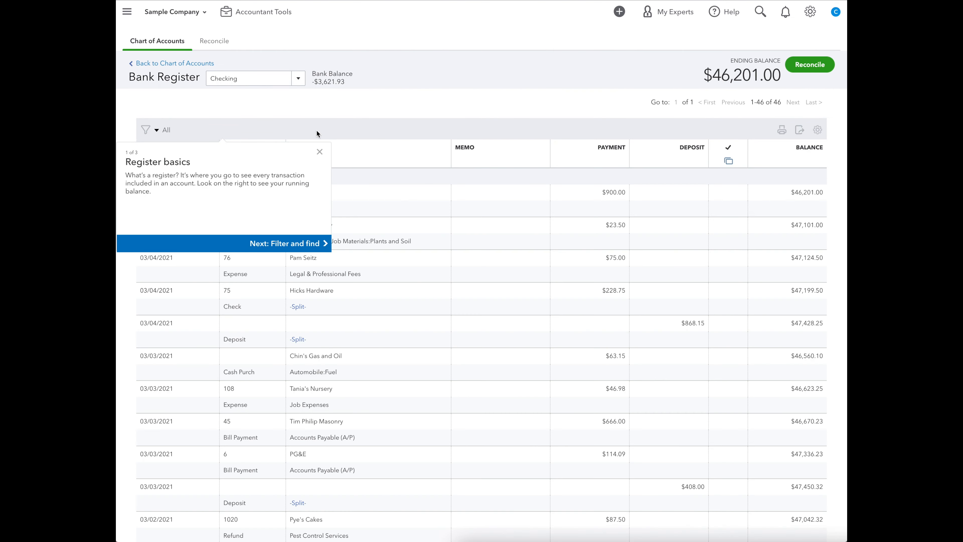
click(320, 152)
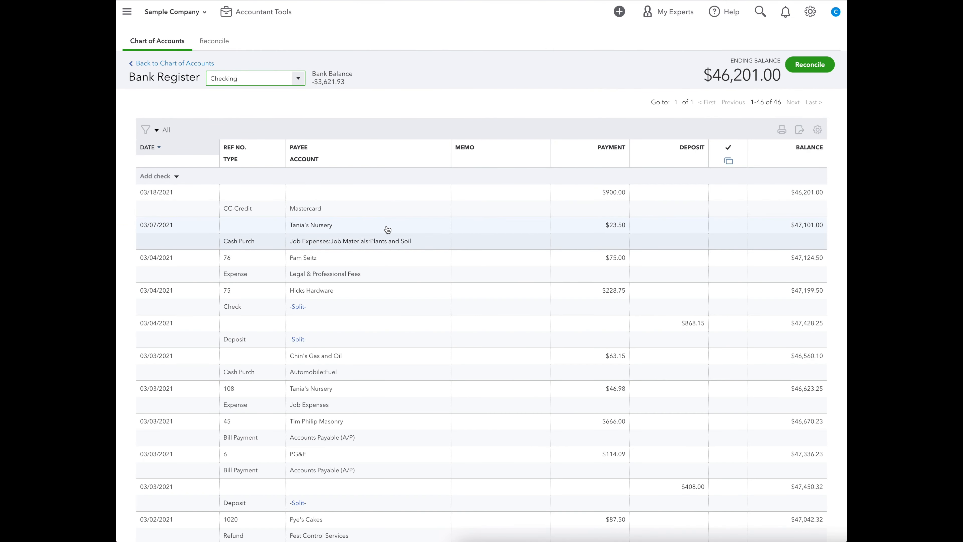
Change the payment account of the 07/01/2020 Wages Expense transaction to Checking:PPP 1 Bank, then save it and close the form.
scroll(397, 236, down, 15)
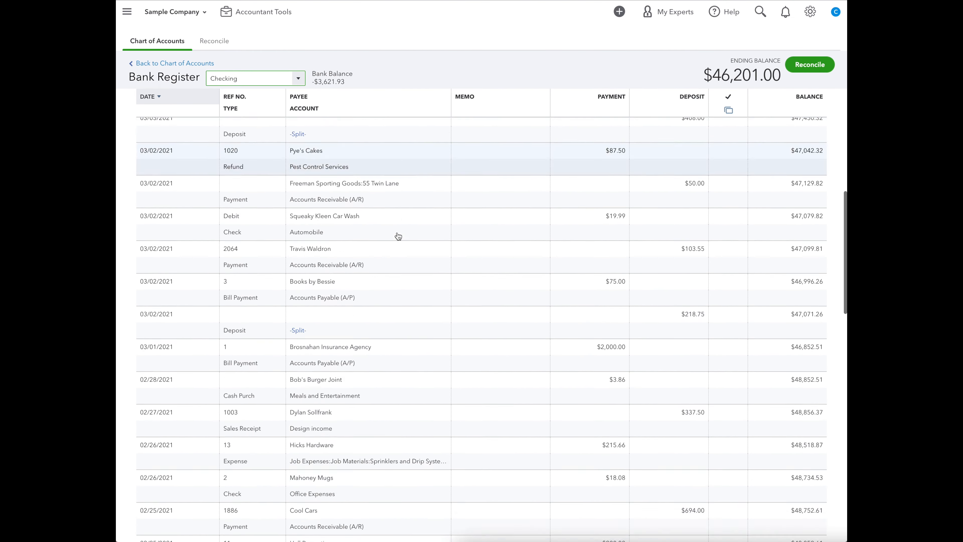
scroll(397, 236, down, 2)
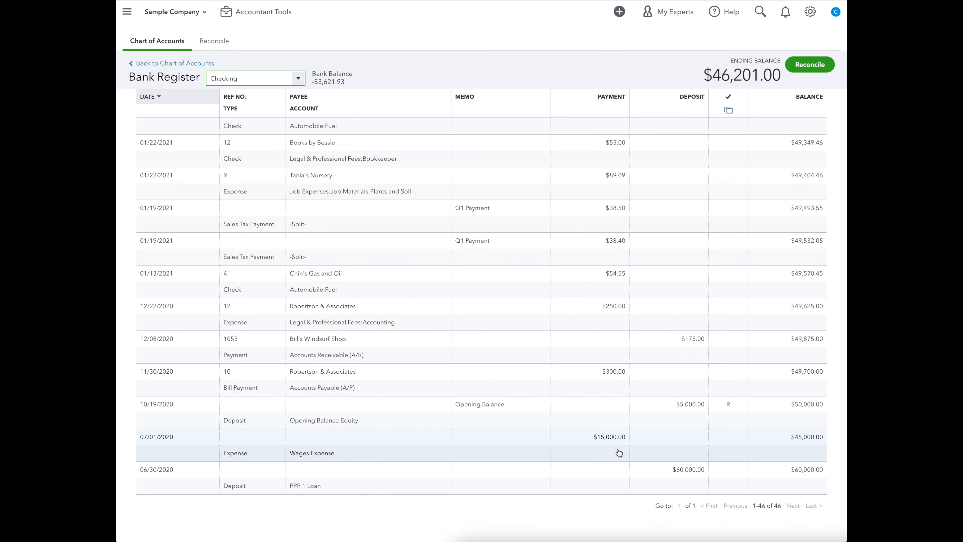
click(603, 436)
click(714, 480)
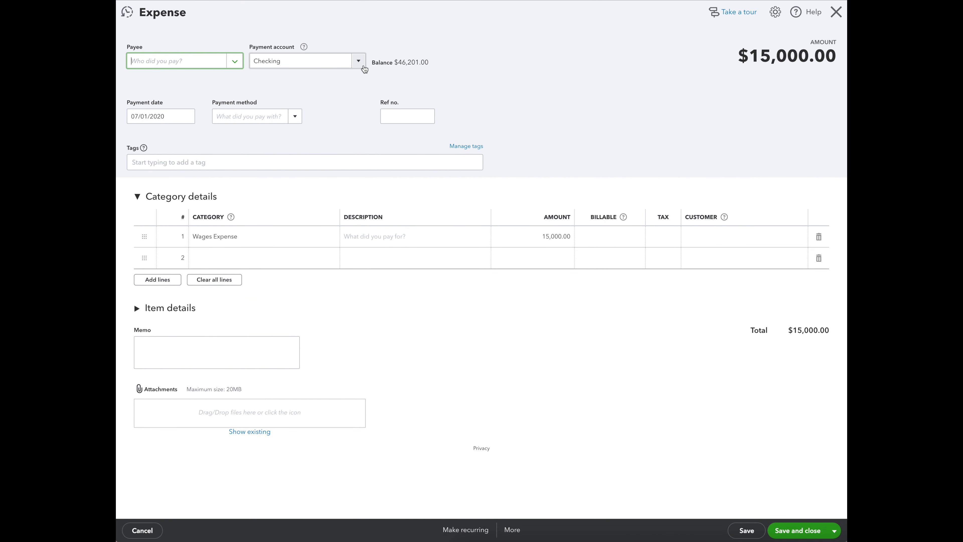
click(358, 61)
click(322, 95)
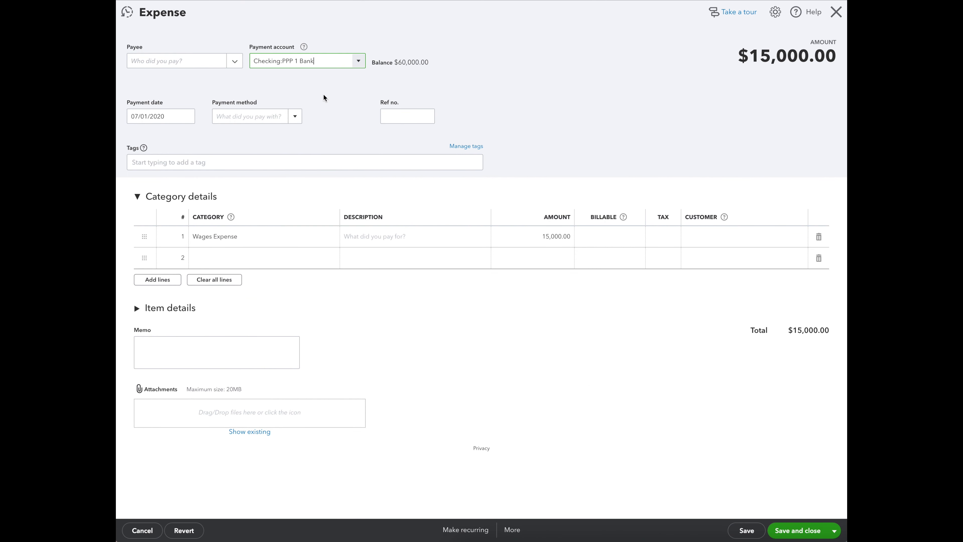
click(235, 62)
click(283, 81)
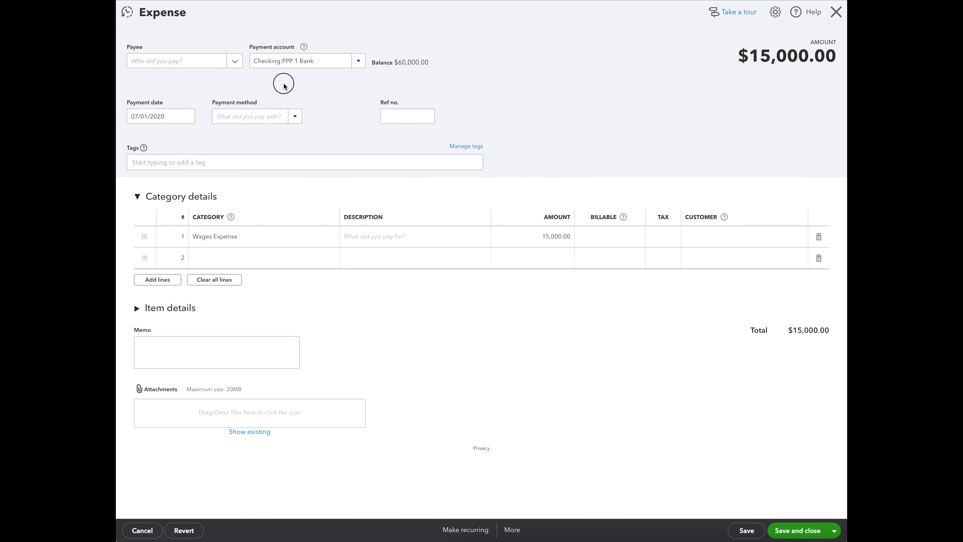
click(746, 530)
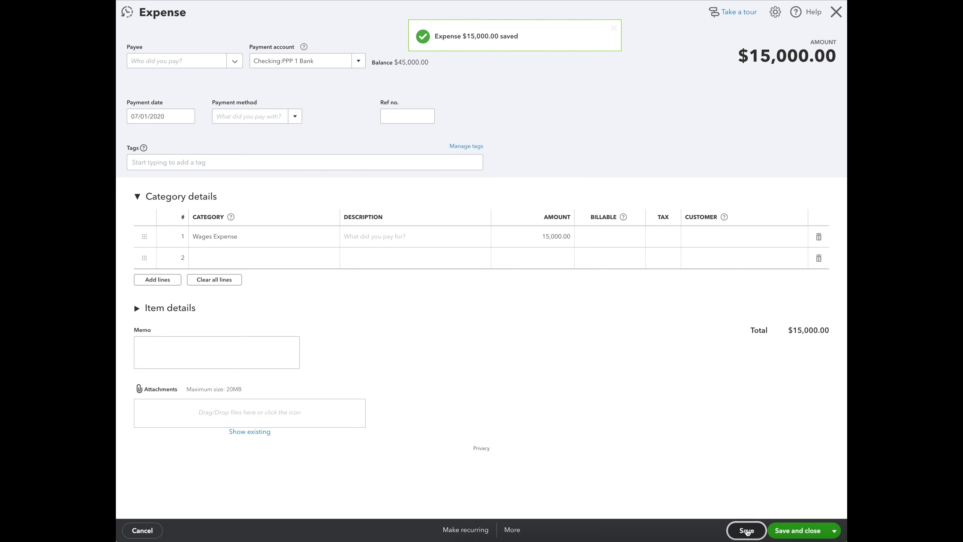
click(836, 12)
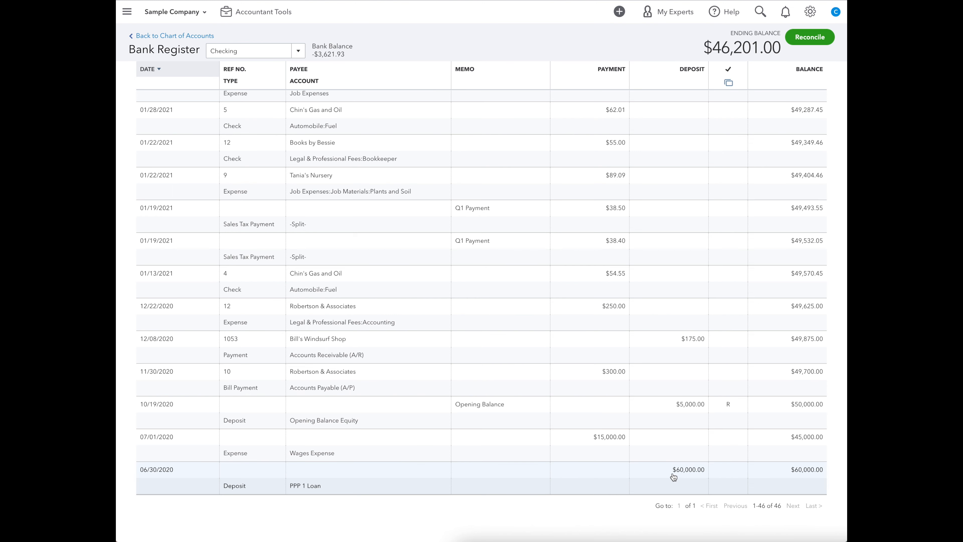
Compare how the 07/01/2020 wages payment is listed in the PPP 1 Bank and Checking registers.
scroll(566, 349, up, 6)
click(298, 51)
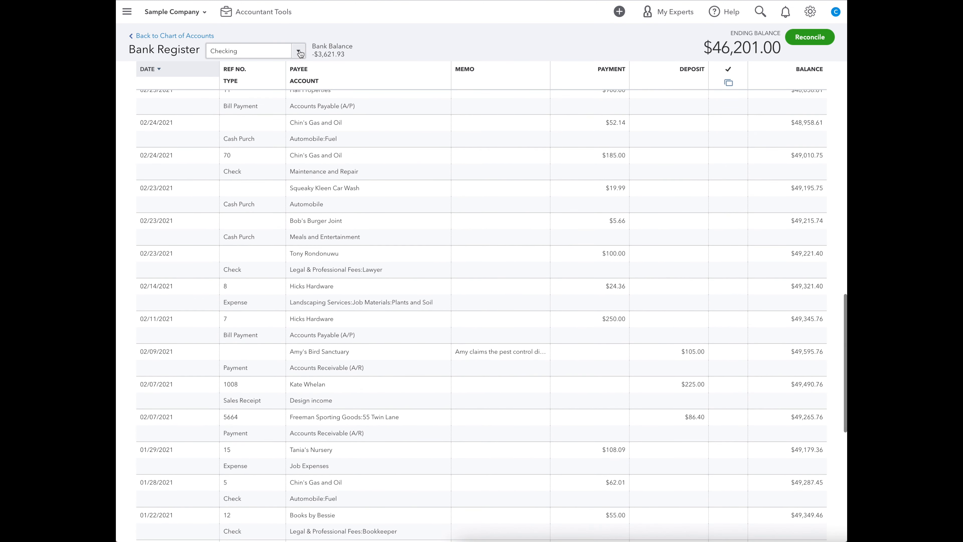
click(215, 84)
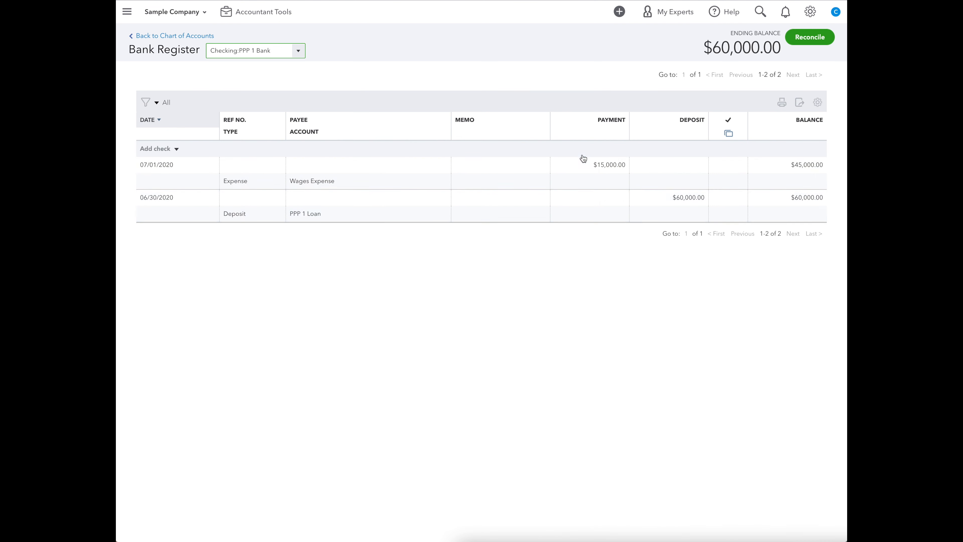
click(298, 51)
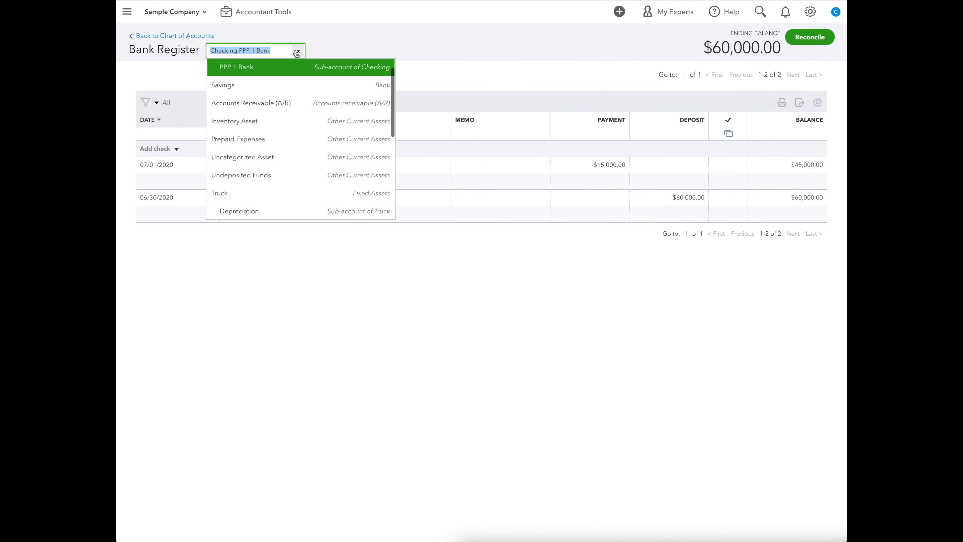
scroll(316, 131, up, 1)
click(272, 66)
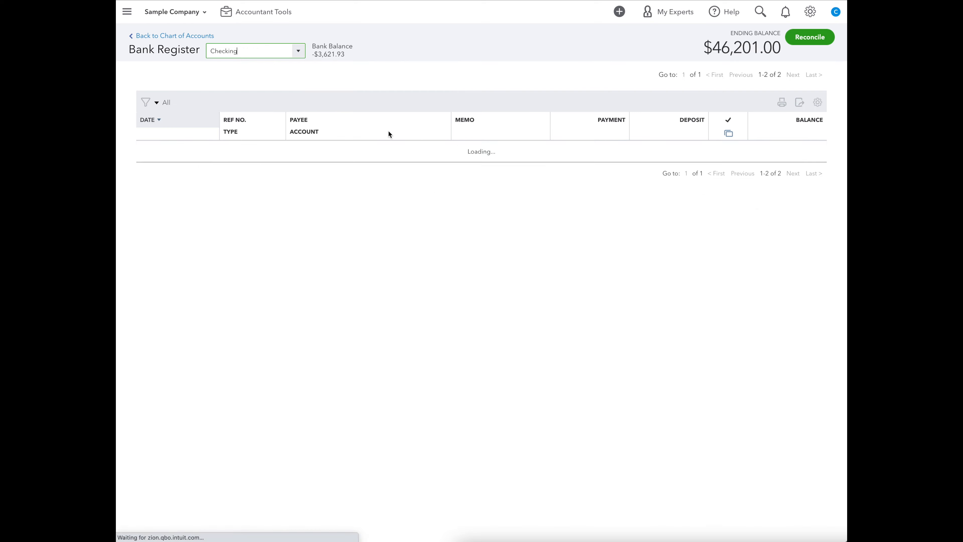
scroll(742, 402, down, 5)
scroll(743, 403, down, 15)
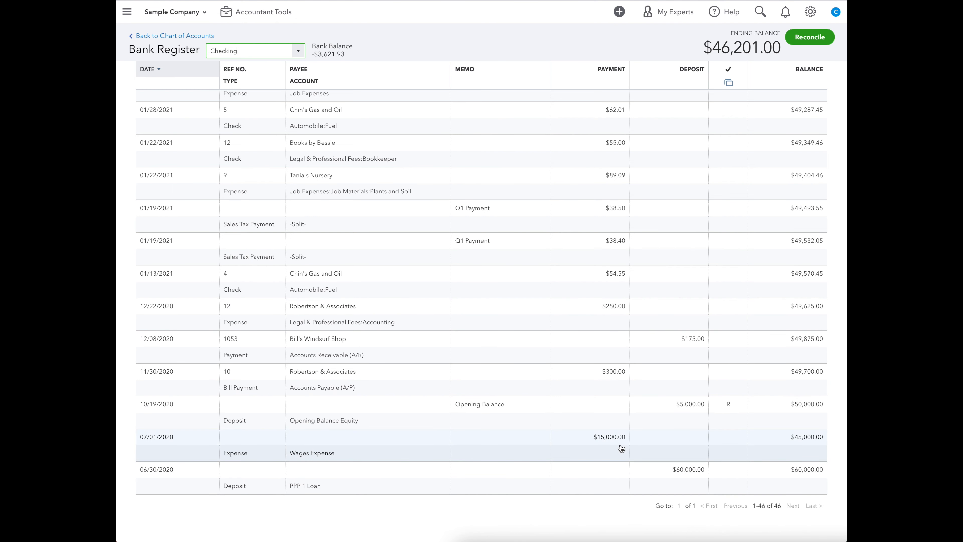
click(250, 51)
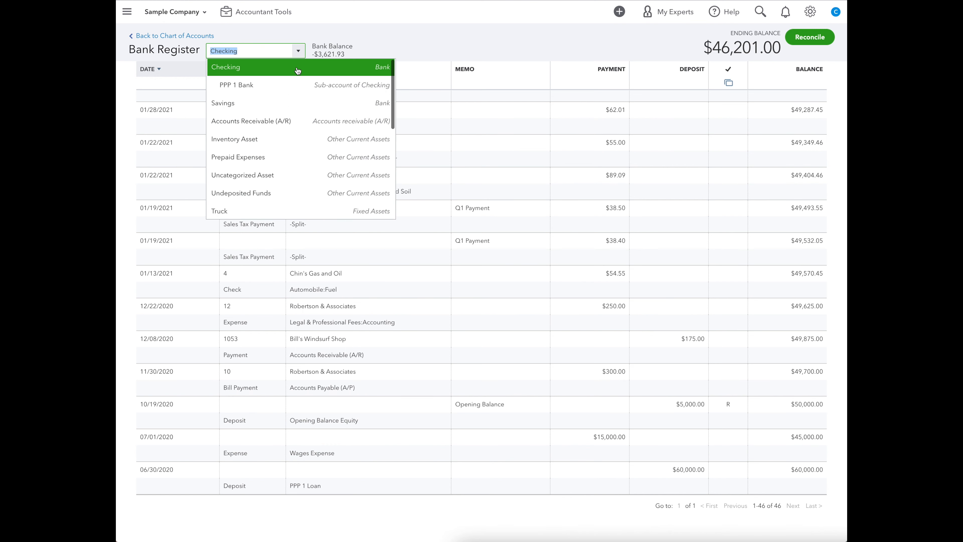
click(270, 90)
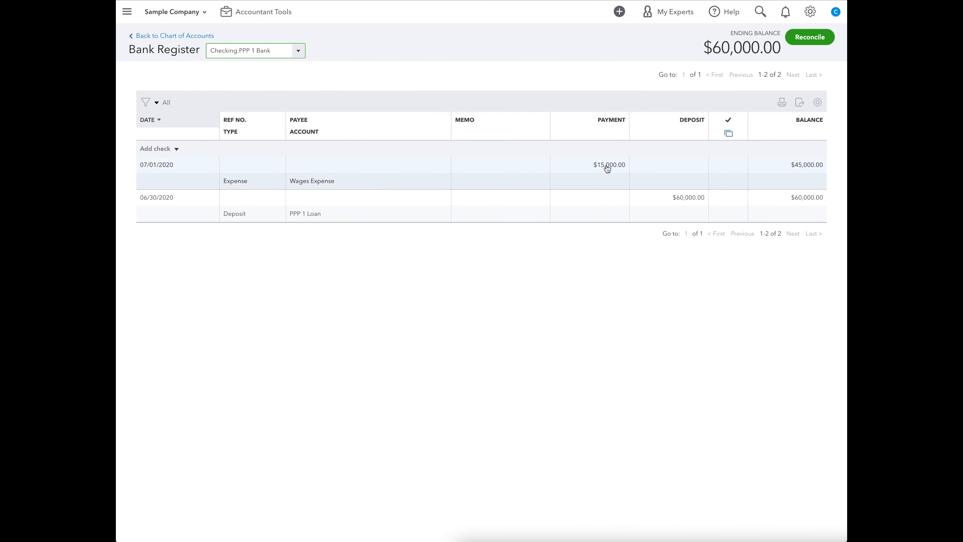
drag(781, 167, 823, 163)
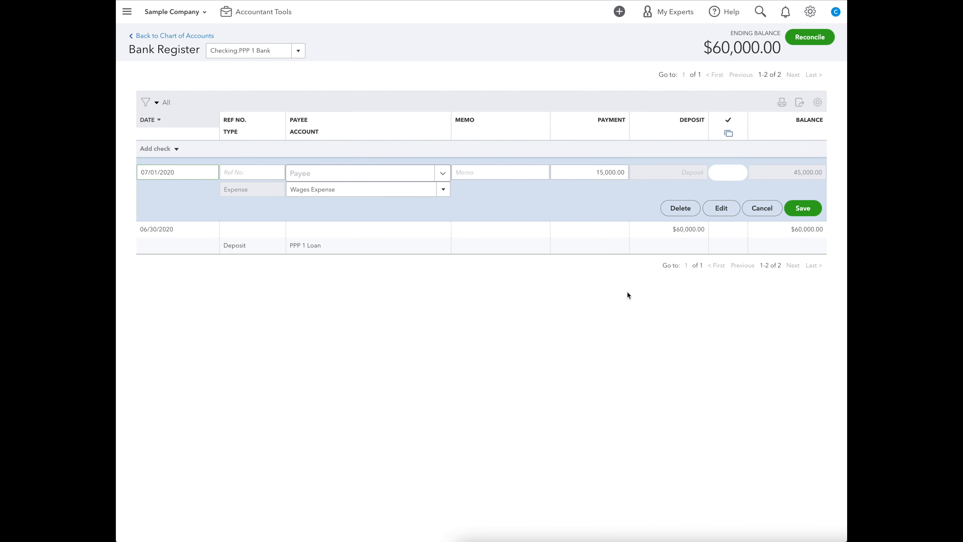
Return to the Chart of Accounts and start a new expense.
click(159, 36)
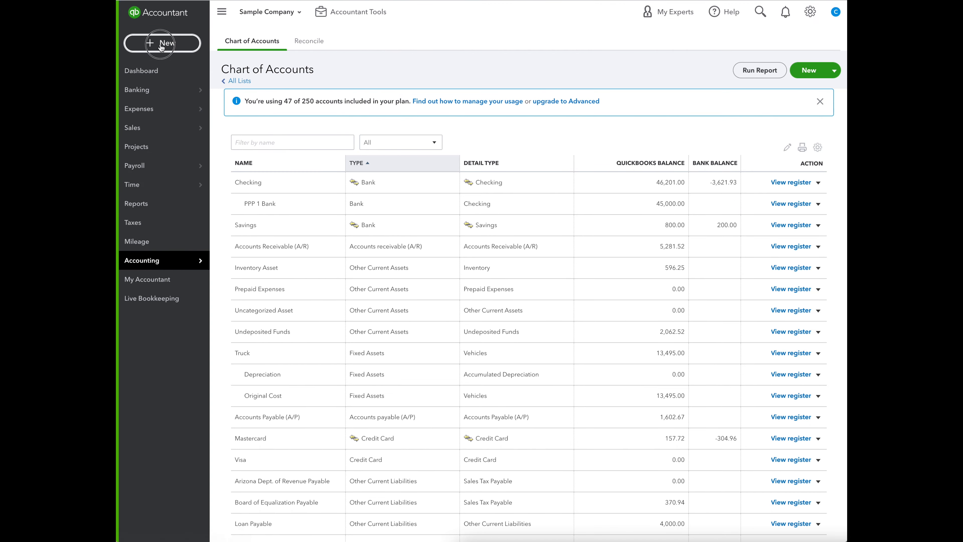
click(161, 44)
click(263, 98)
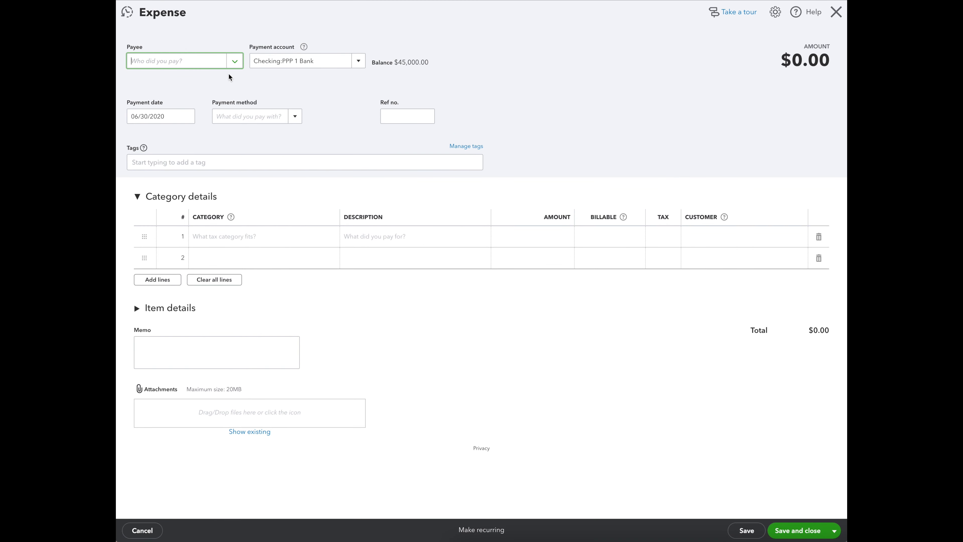
text(jo)
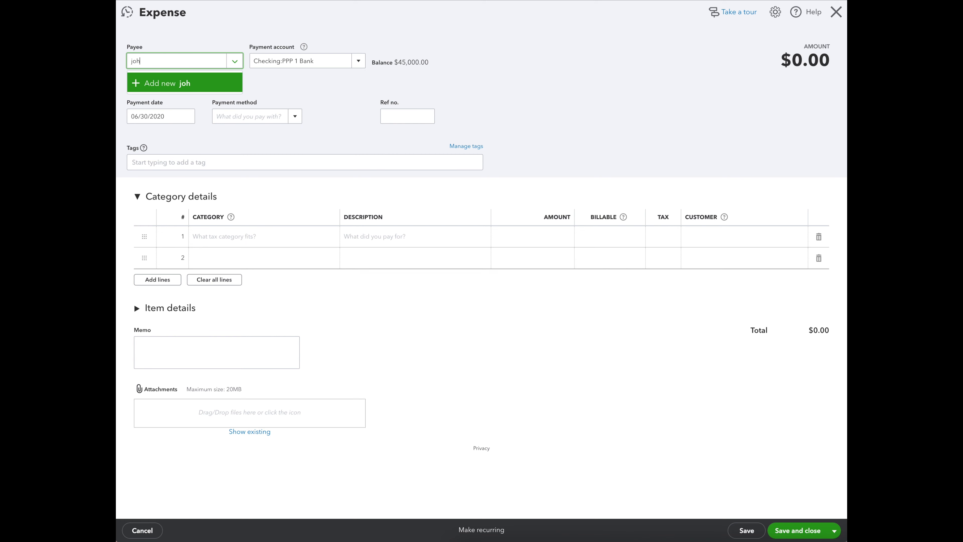
text(h)
key(BackSpace)
key(BackSpace)
key(BackSpace)
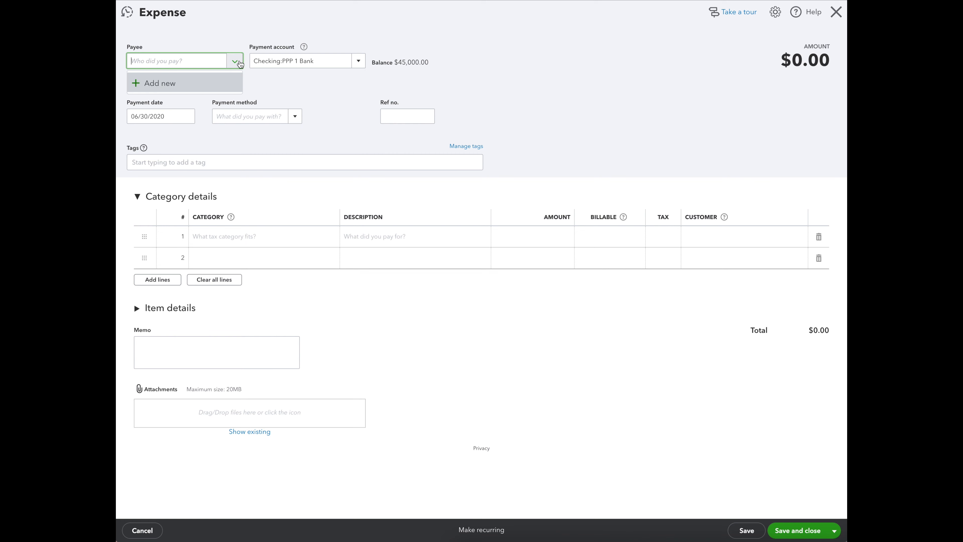
click(342, 94)
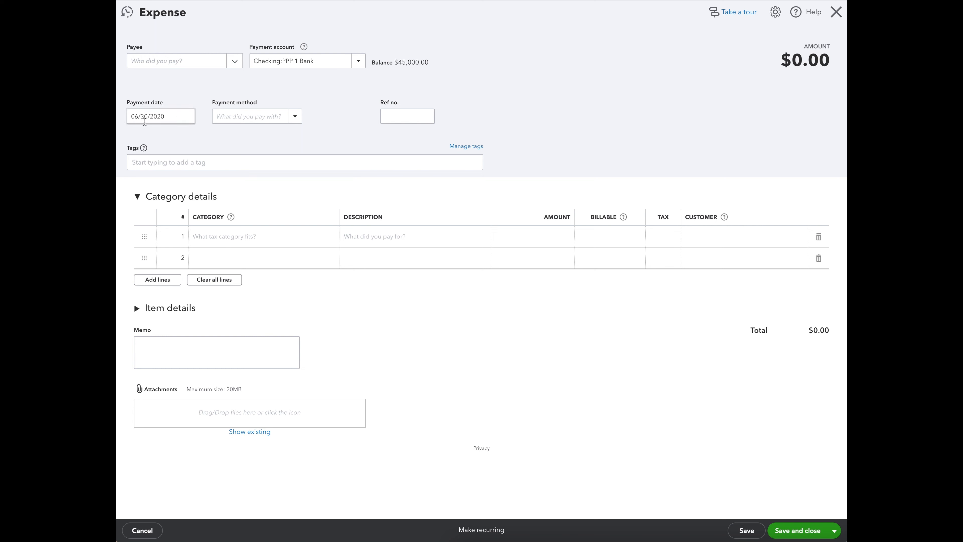
Set the new expense's payment date to 07/15/2020.
click(185, 118)
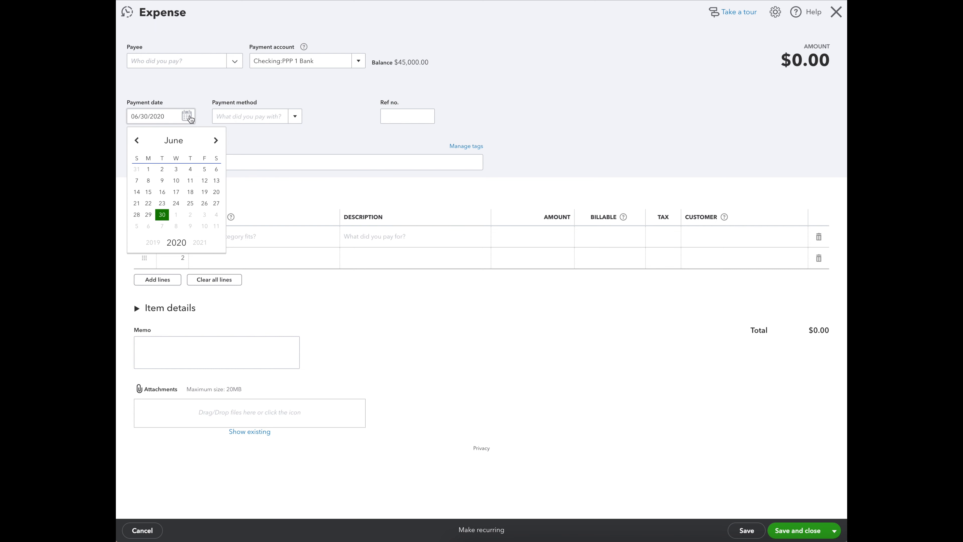
click(214, 143)
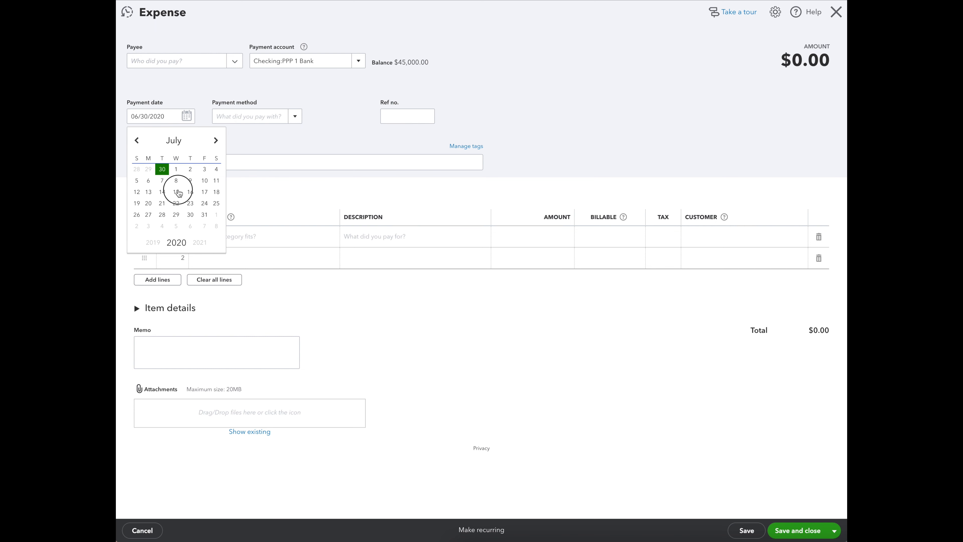
click(175, 192)
Add a Wages Expense line with an amount of 15,000, then save the expense and close the form.
click(264, 237)
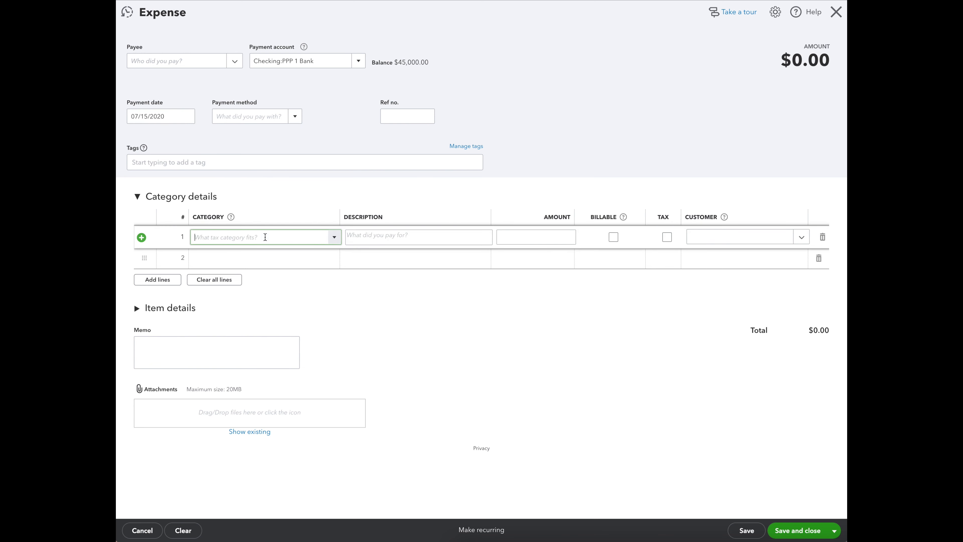
click(333, 238)
text(Wages Expense)
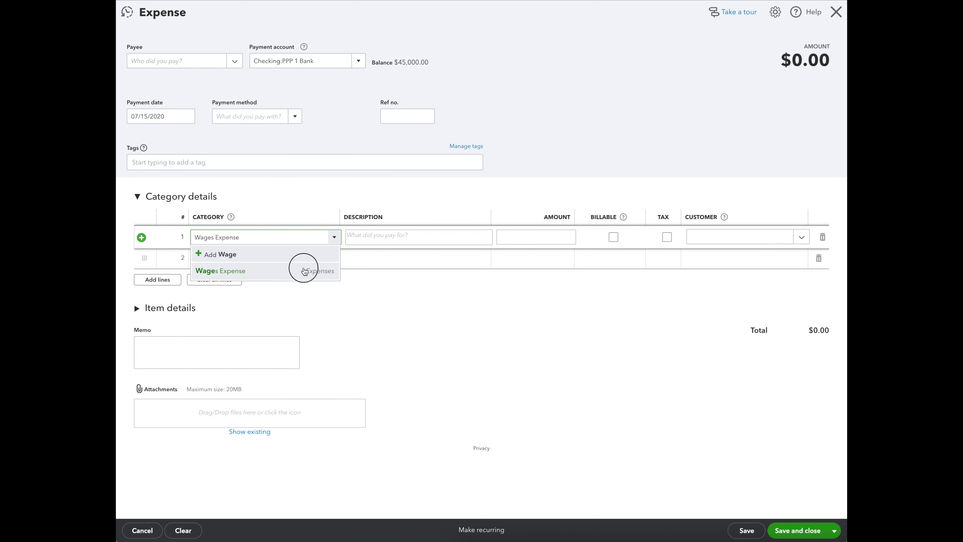
click(301, 270)
click(531, 238)
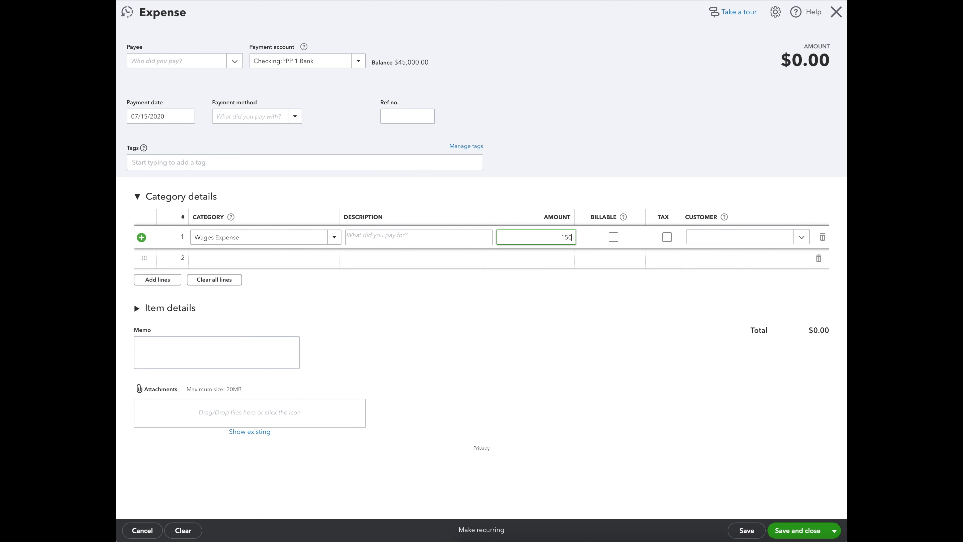
click(136, 306)
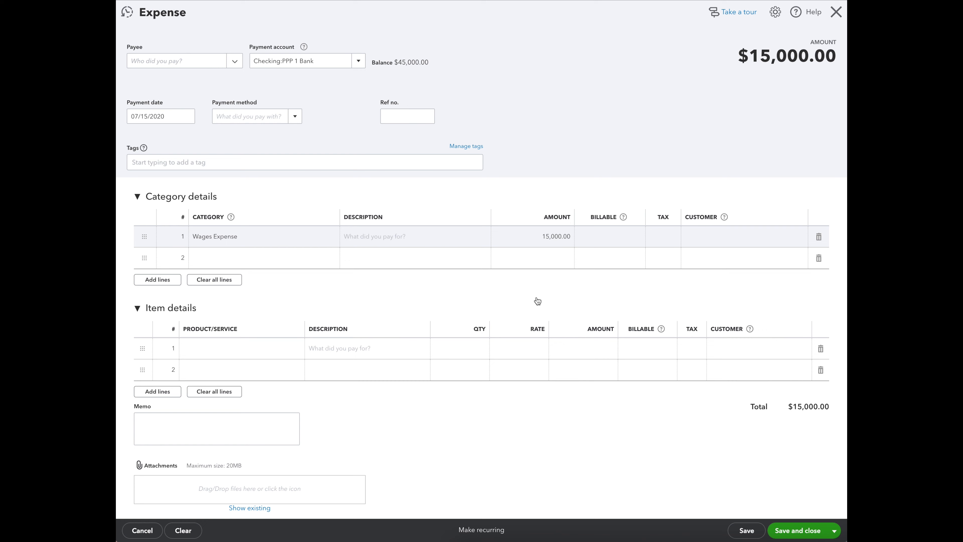
scroll(553, 233, down, 1)
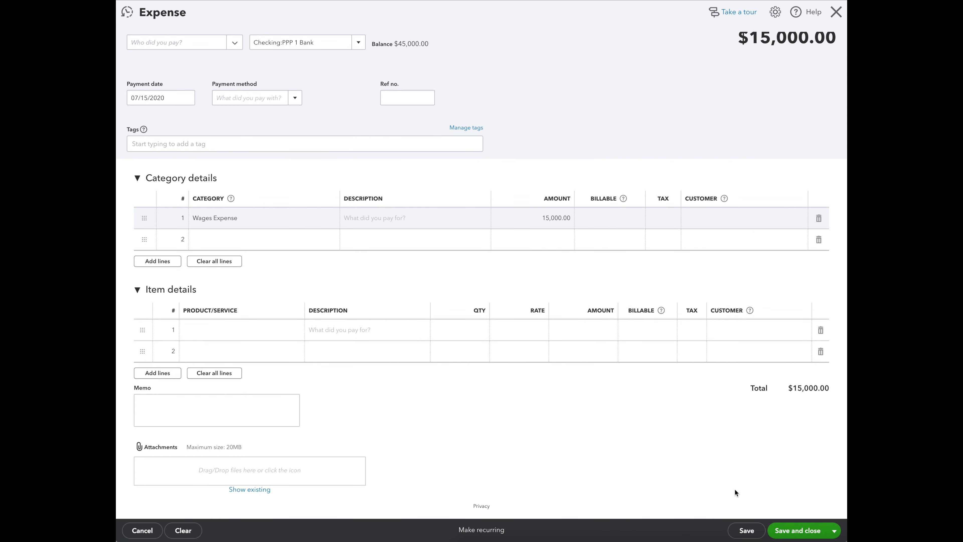
click(751, 533)
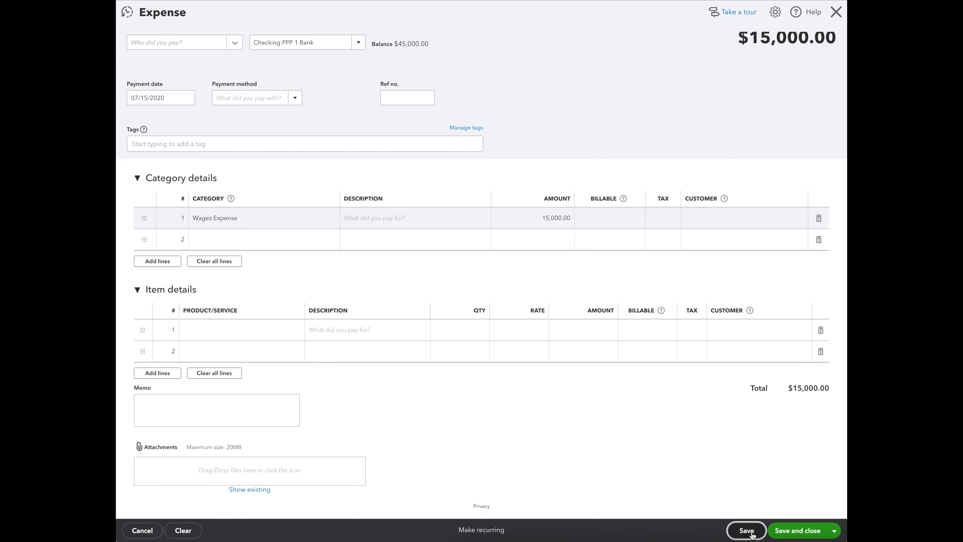
click(836, 14)
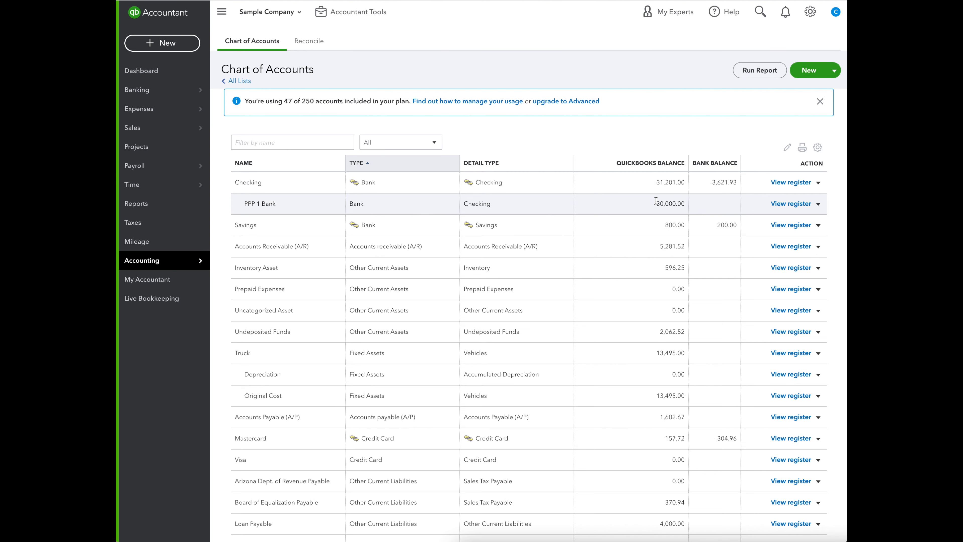
From the PPP 1 Bank register, change the payment account of the 07/15/2020 wages expense to Checking and save it.
click(789, 204)
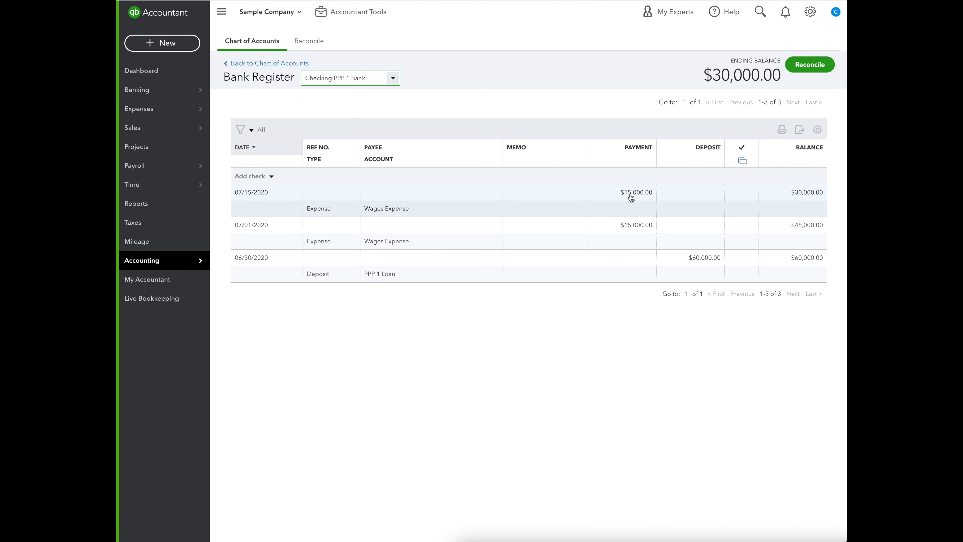
click(631, 196)
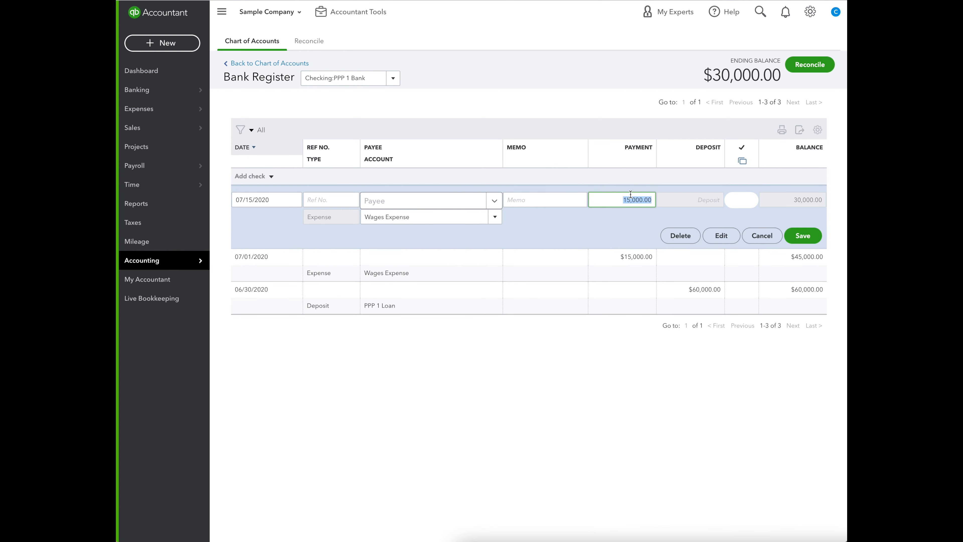
click(722, 238)
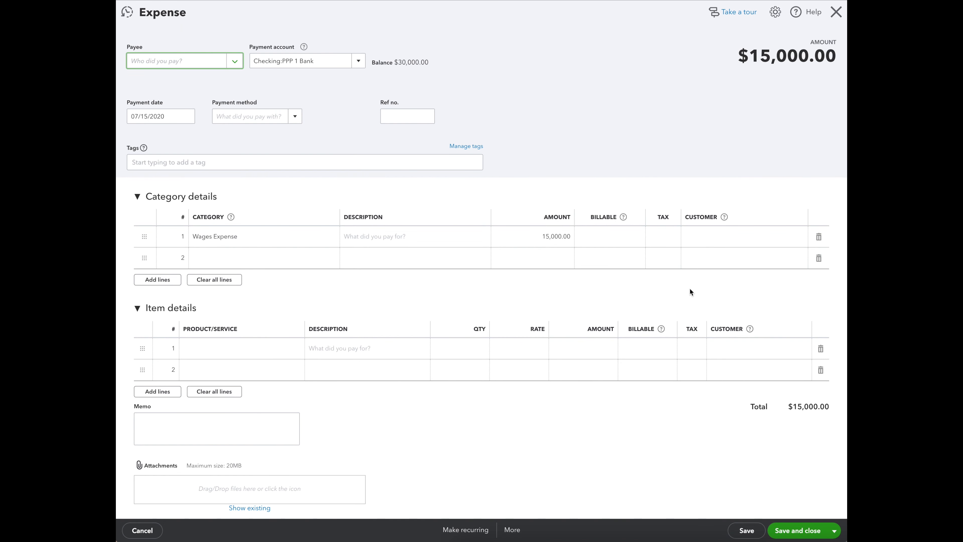
click(359, 61)
click(303, 72)
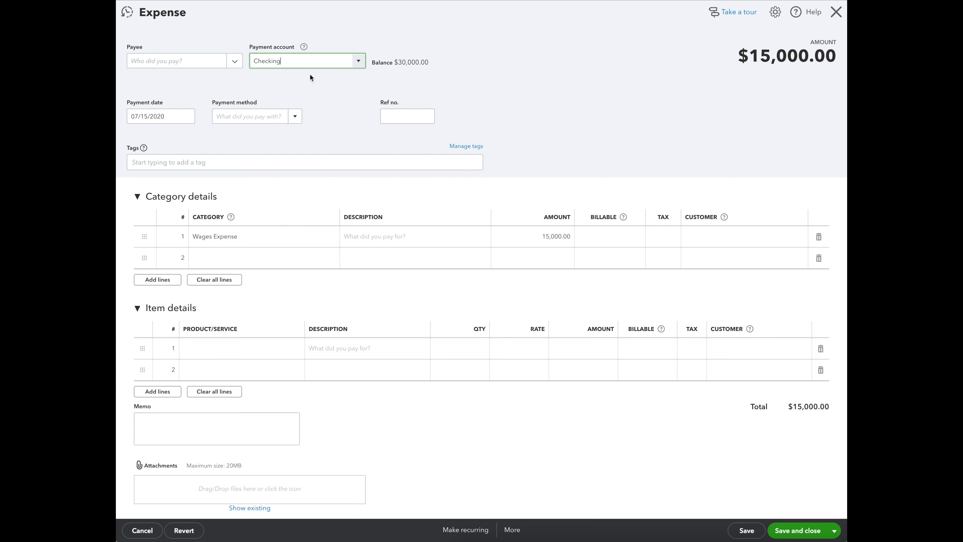
click(534, 63)
click(747, 530)
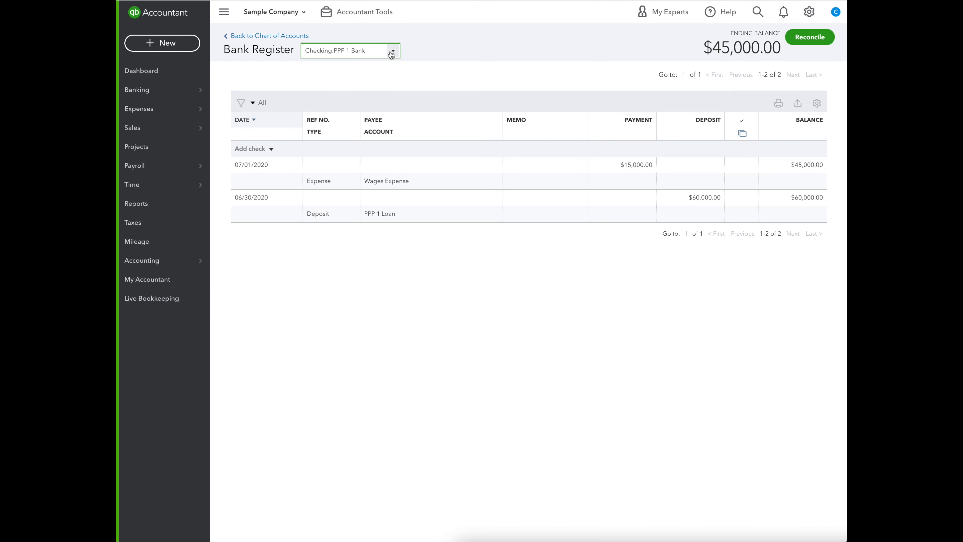
Open the Checking register and examine how the 07/15/2020 wages expense is listed alongside the other PPP transactions.
click(353, 50)
click(344, 70)
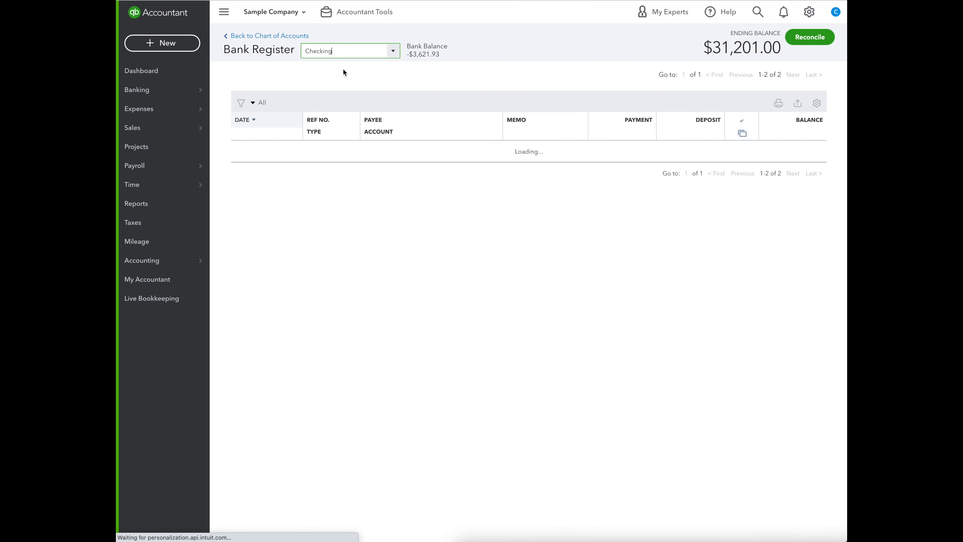
scroll(451, 171, down, 1)
scroll(450, 171, down, 20)
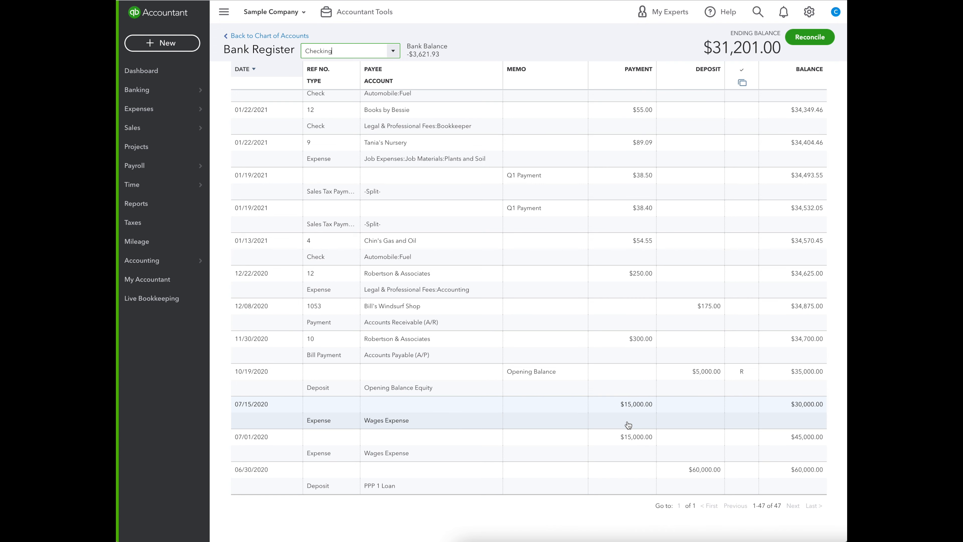
scroll(628, 422, up, 15)
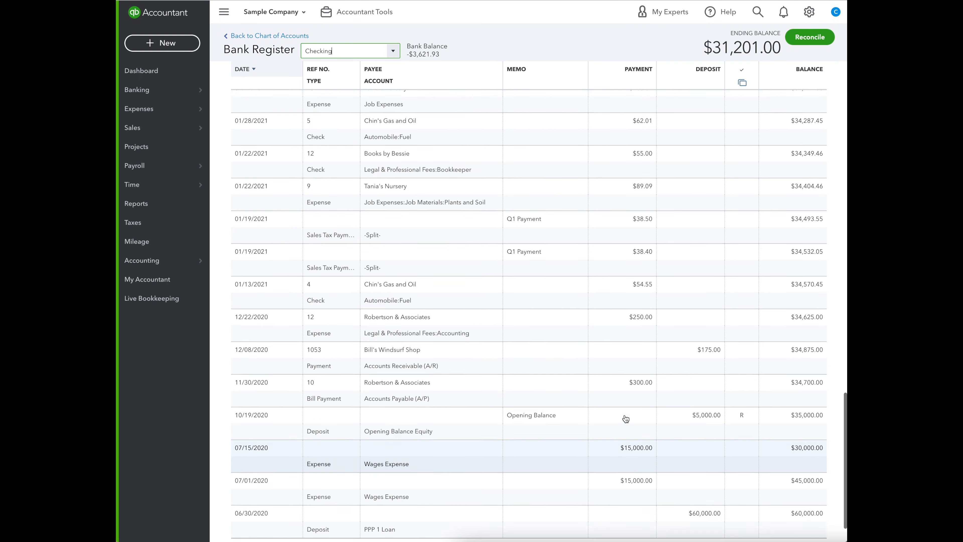
scroll(619, 417, up, 8)
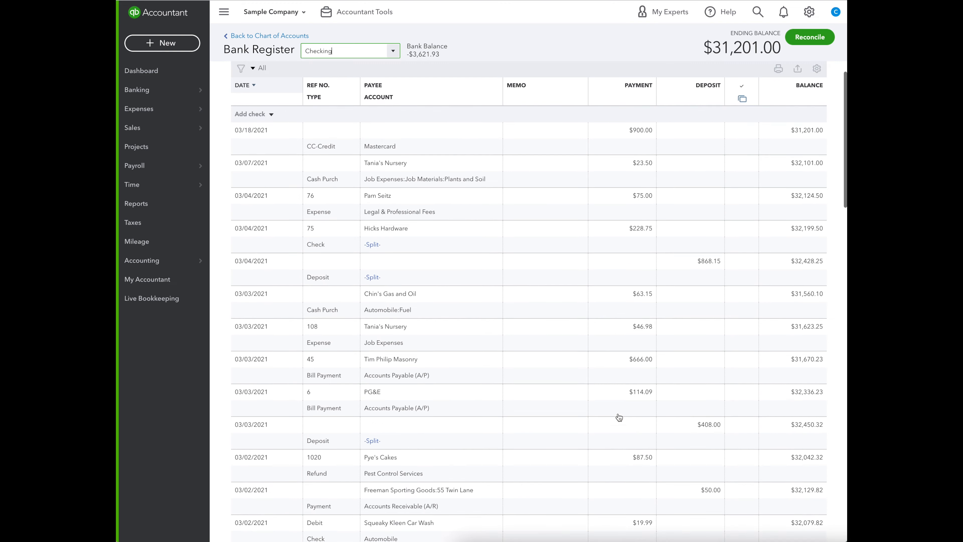
Start a new journal entry dated 07/16/2020 with the journal number "1 PPP Wages".
click(183, 44)
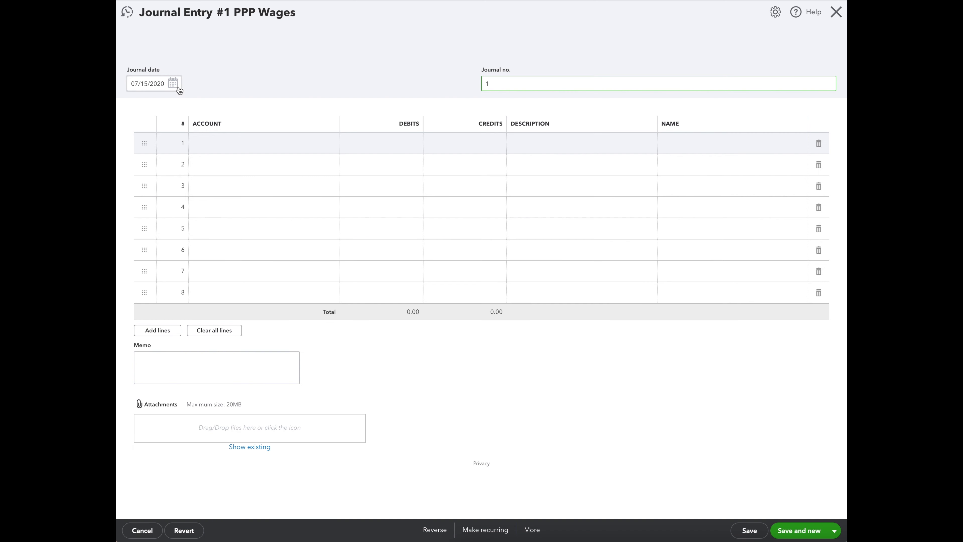
click(173, 84)
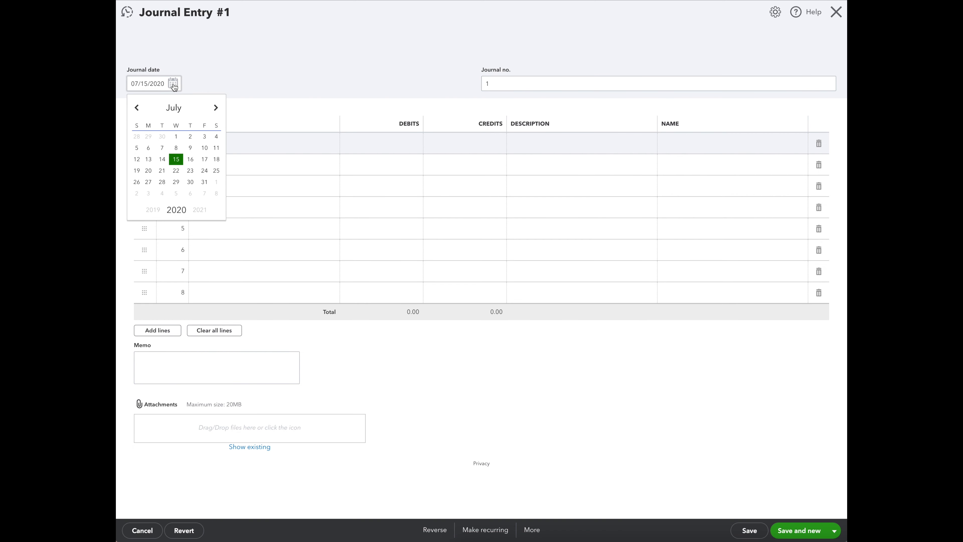
click(190, 163)
click(520, 82)
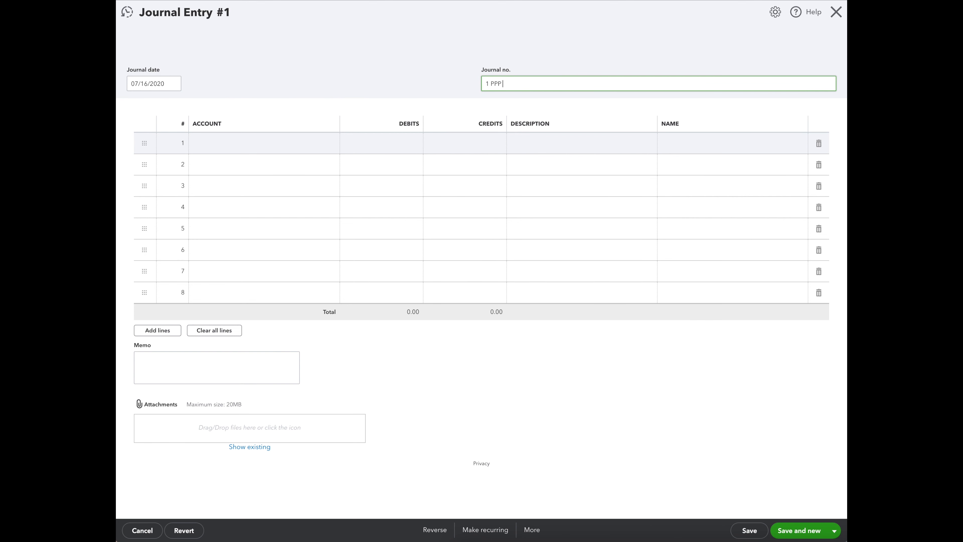
click(419, 106)
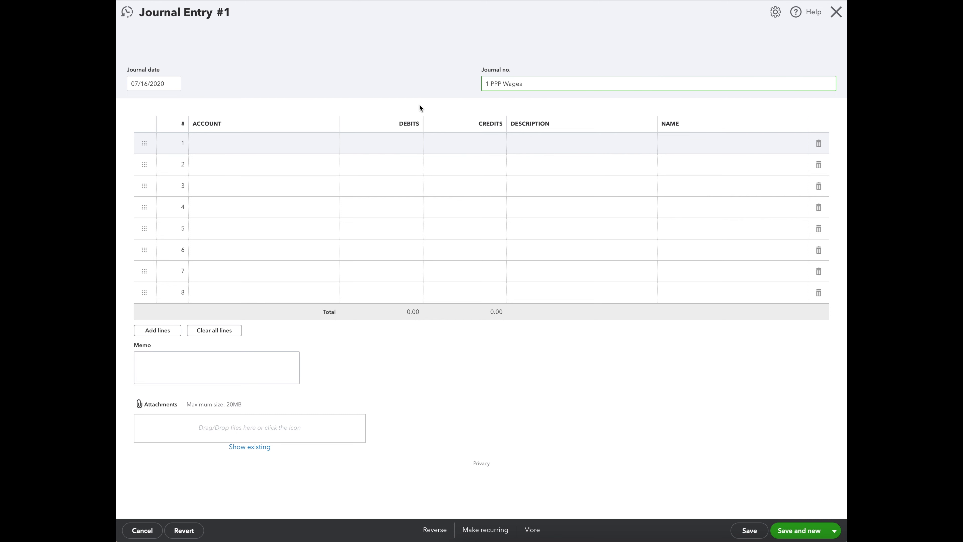
On the journal entry's first line, debit the Checking account 15,000.
click(308, 143)
text(Checking)
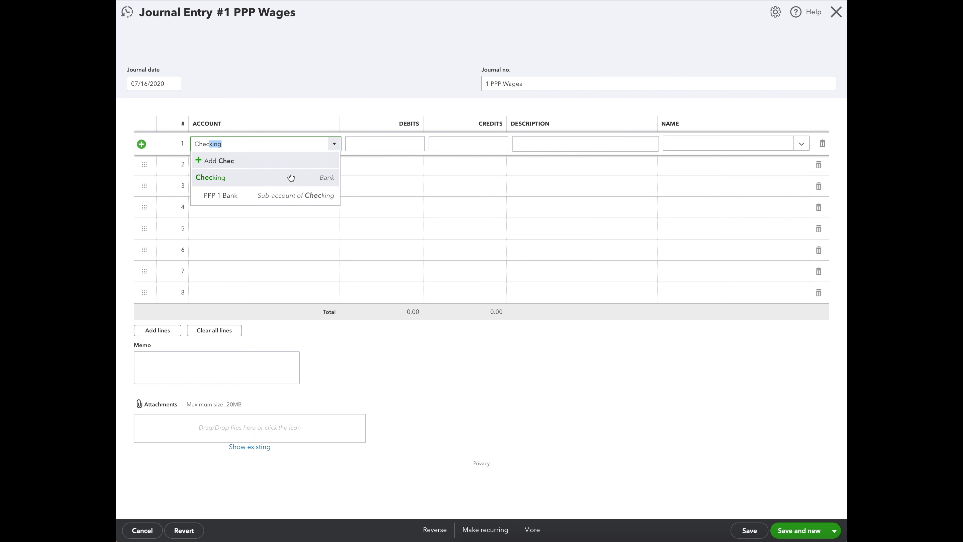
click(290, 177)
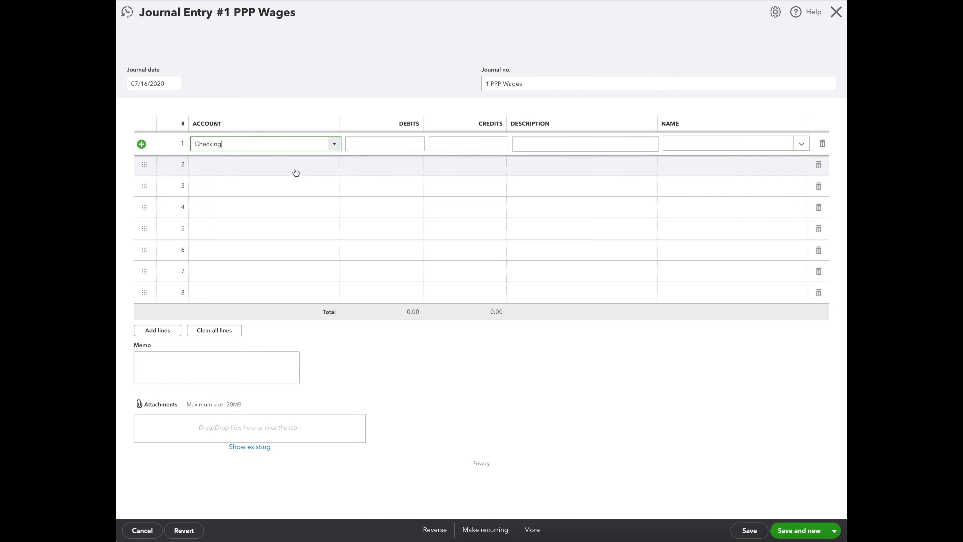
click(411, 144)
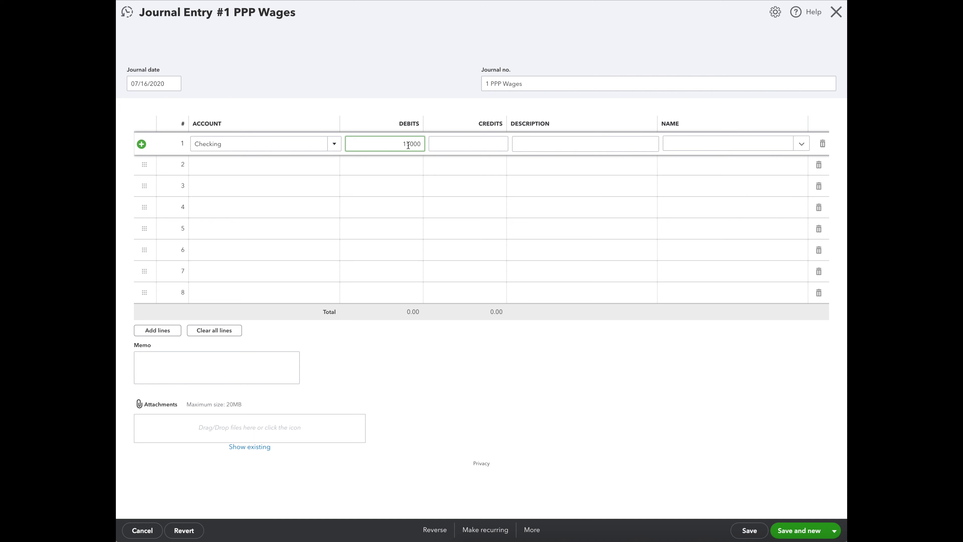
Credit Checking:PPP 1 Bank 15,000 on the second line, then save the journal entry and close it.
click(273, 164)
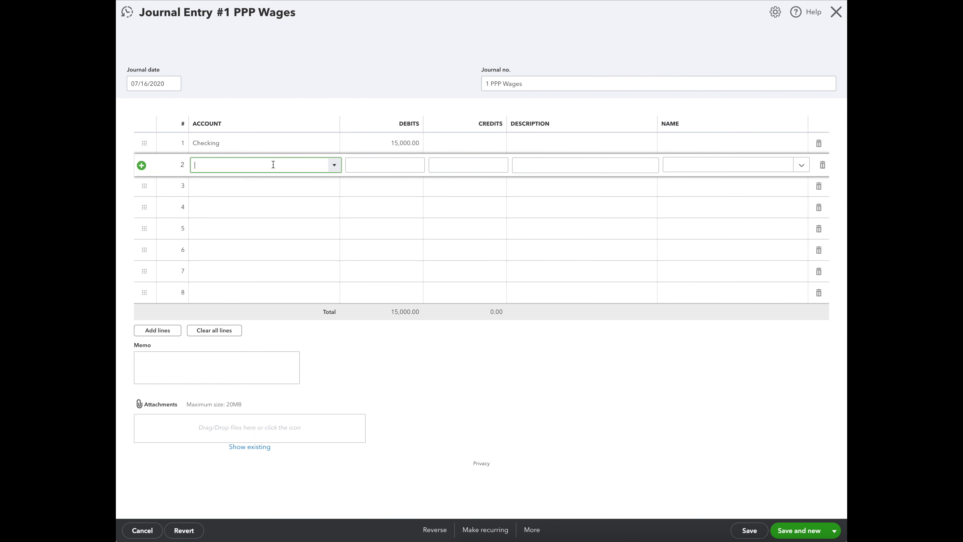
text(pp)
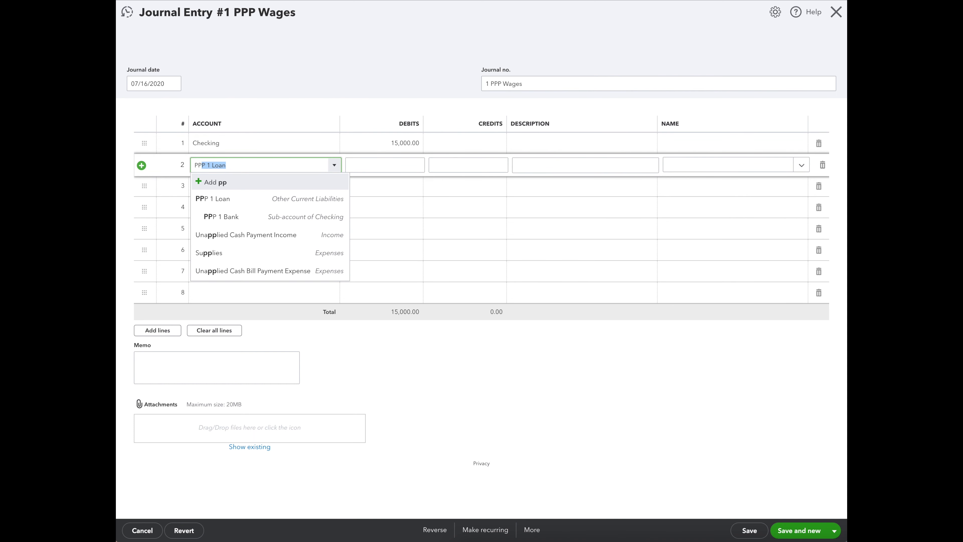
click(269, 217)
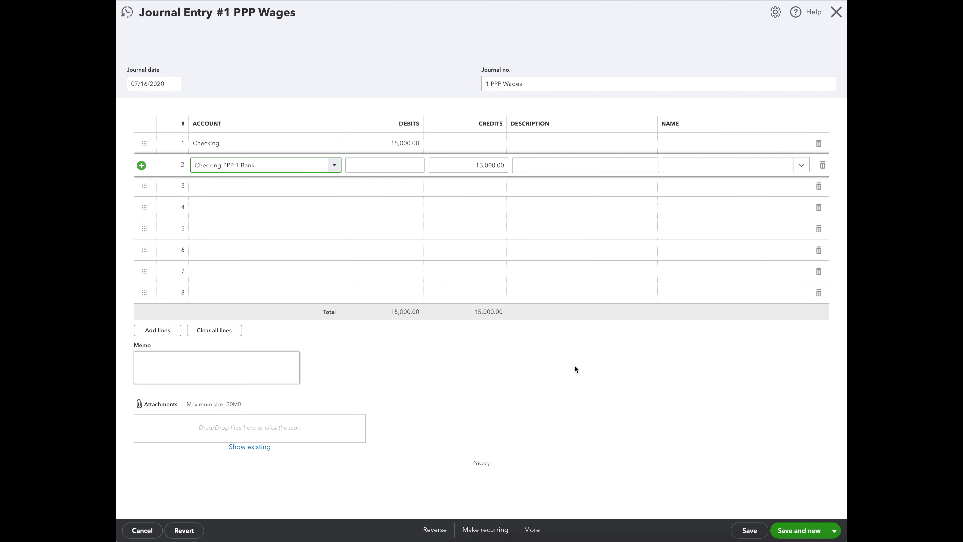
click(745, 531)
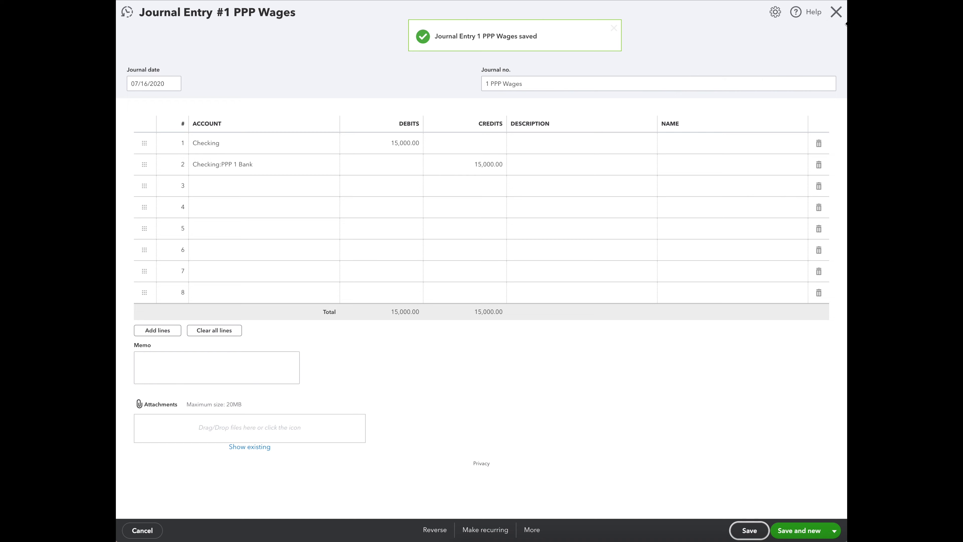
click(836, 12)
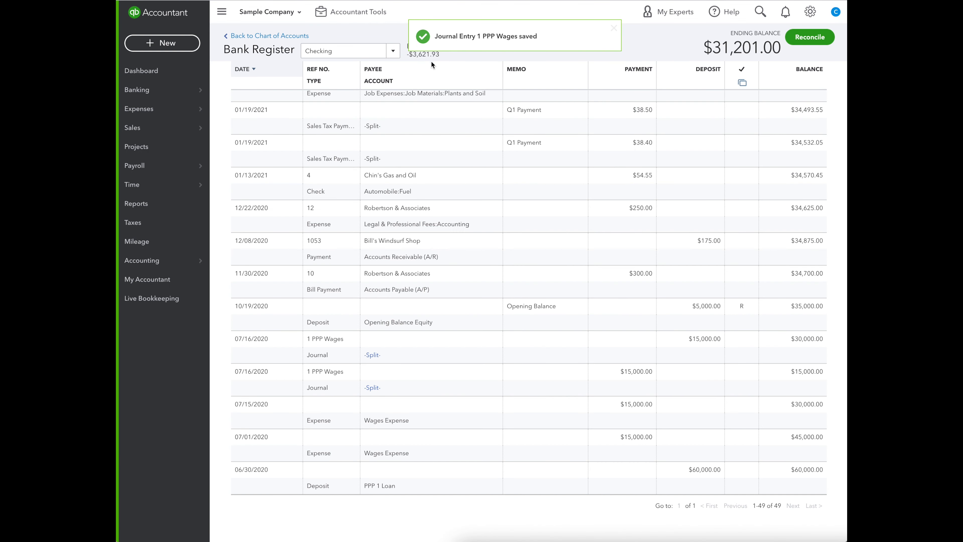
Compare how the 07/16/2020 journal entry appears in the PPP 1 Bank register and in the Checking register.
click(381, 55)
click(366, 87)
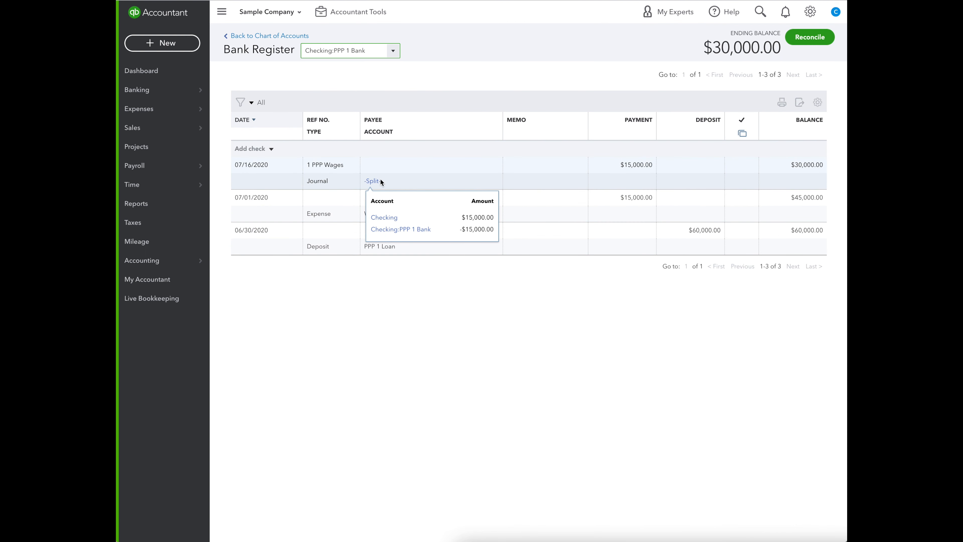
click(393, 50)
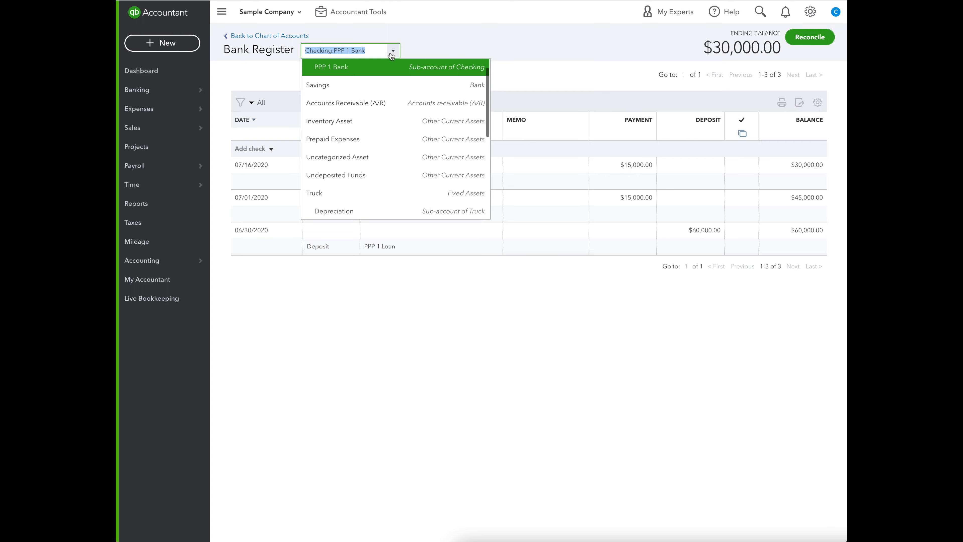
scroll(382, 87, up, 1)
click(348, 67)
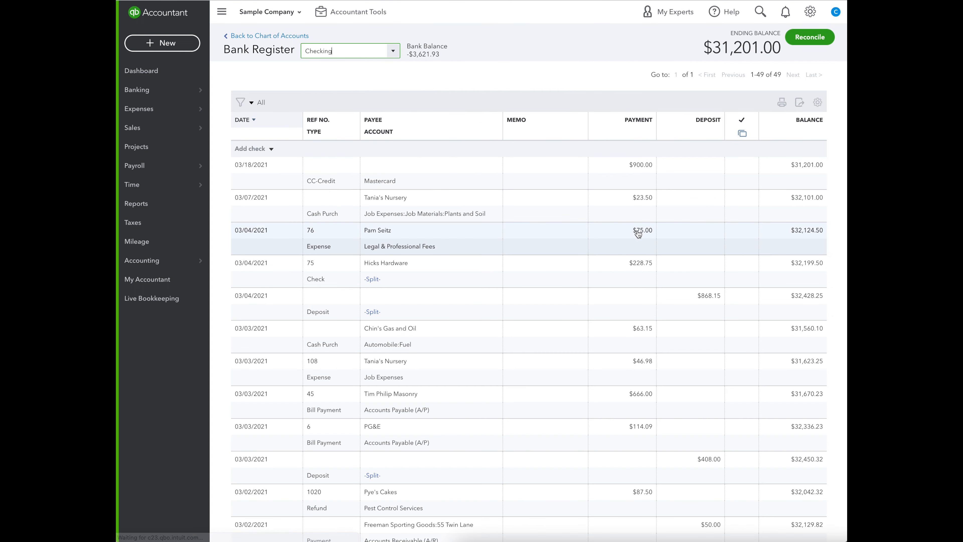
scroll(638, 234, down, 3)
scroll(639, 234, down, 10)
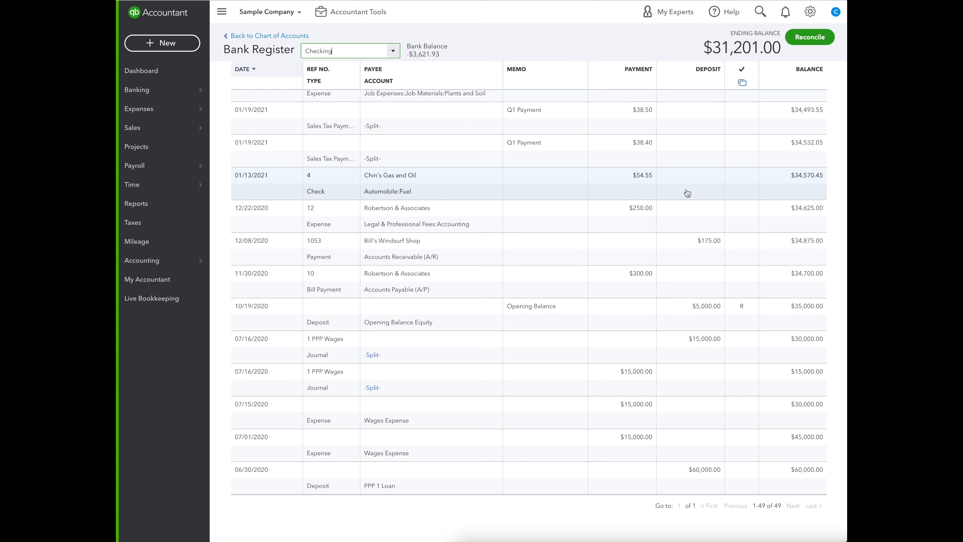
Mark both 07/16/2020 journal lines in the Checking register as reconciled (R), saving each change.
click(745, 374)
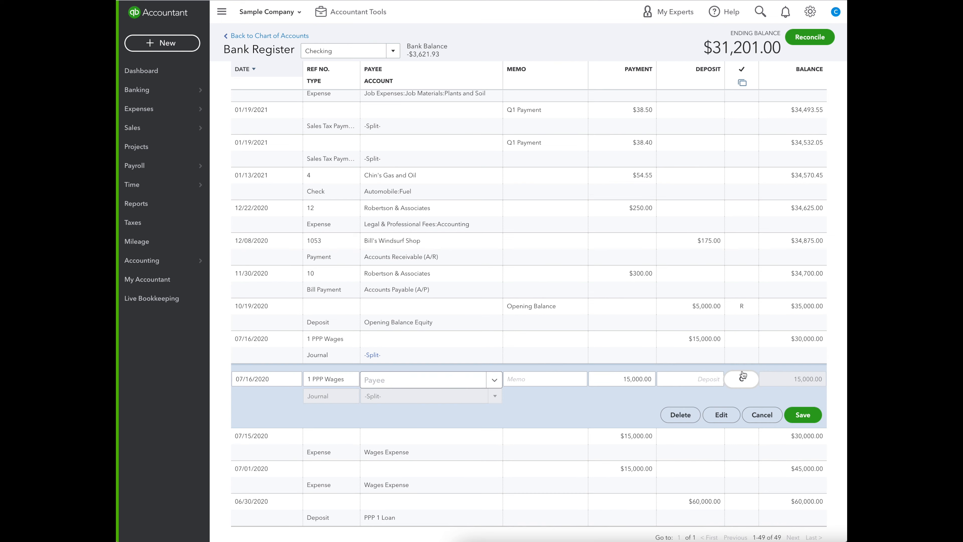
click(803, 415)
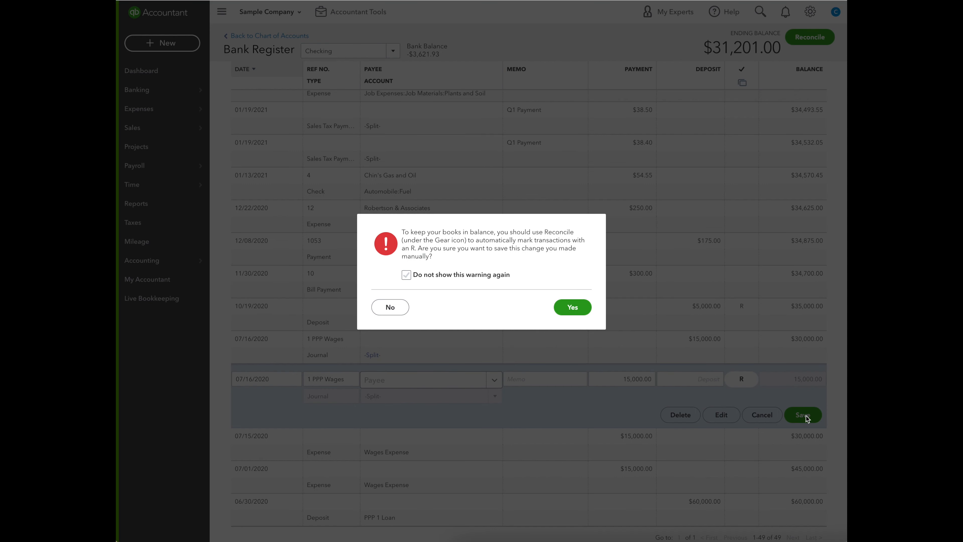
click(571, 308)
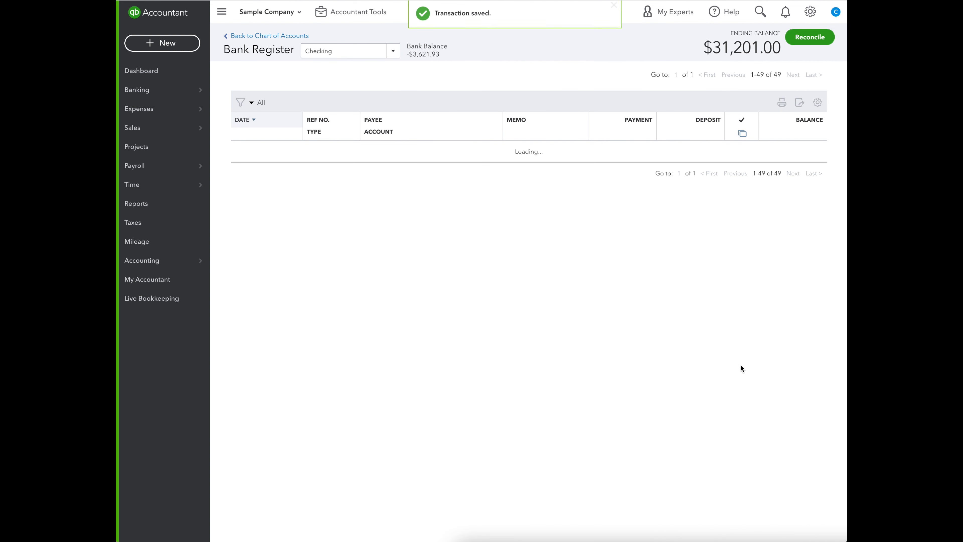
click(742, 350)
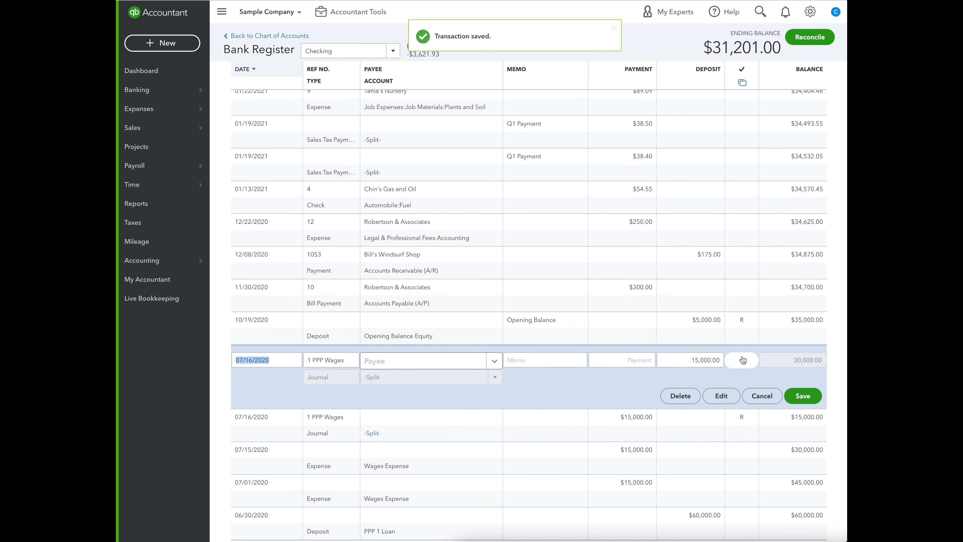
click(802, 396)
click(572, 306)
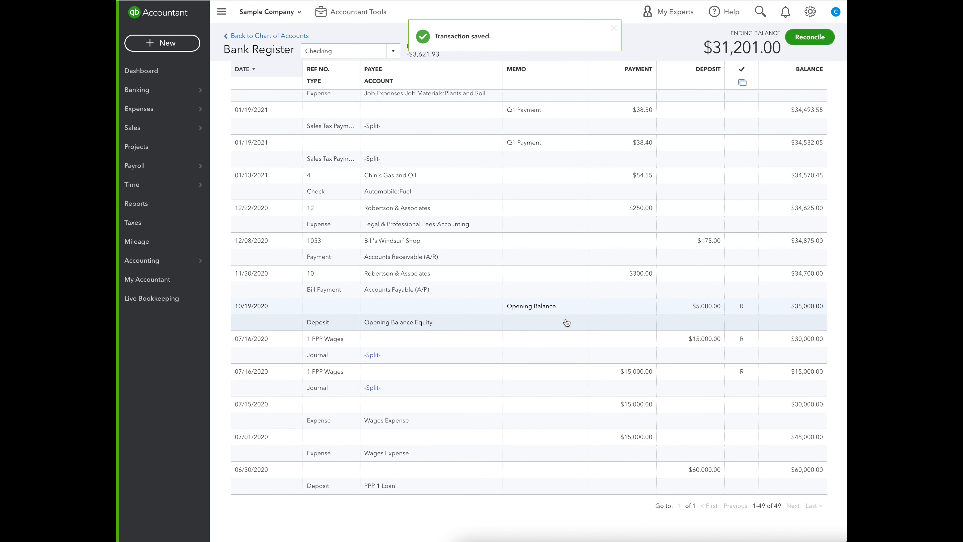
Open the reconciliation of the Checking account and enter an ending balance of 30,000.
click(810, 41)
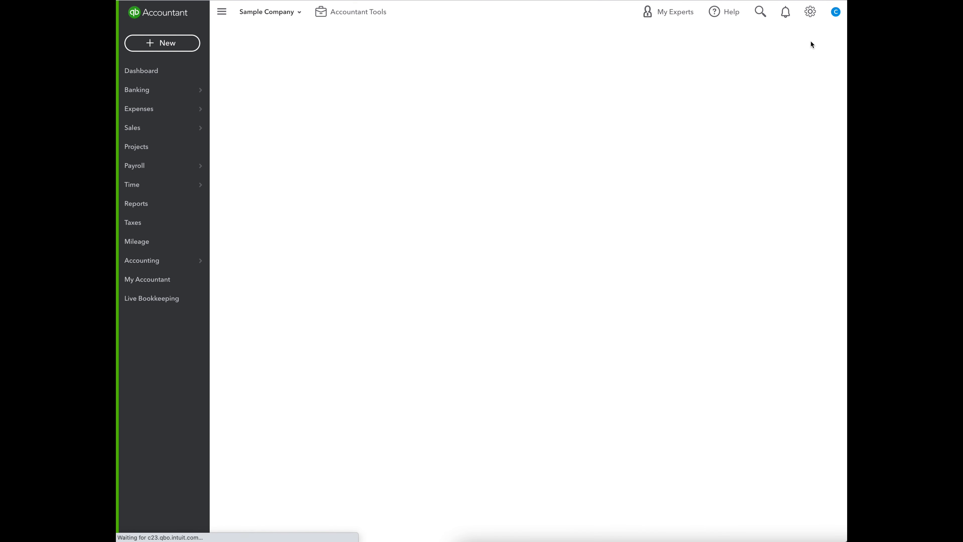
click(292, 243)
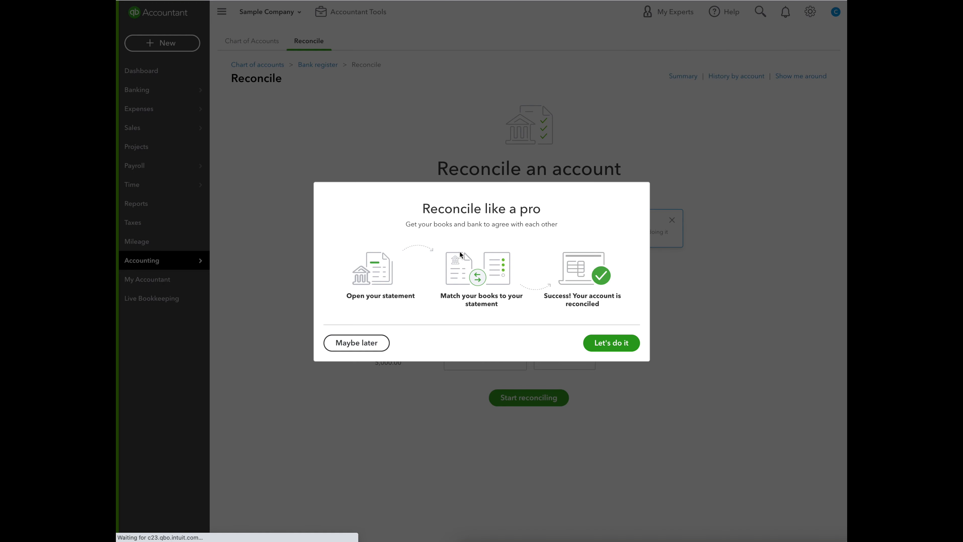
click(365, 348)
click(464, 360)
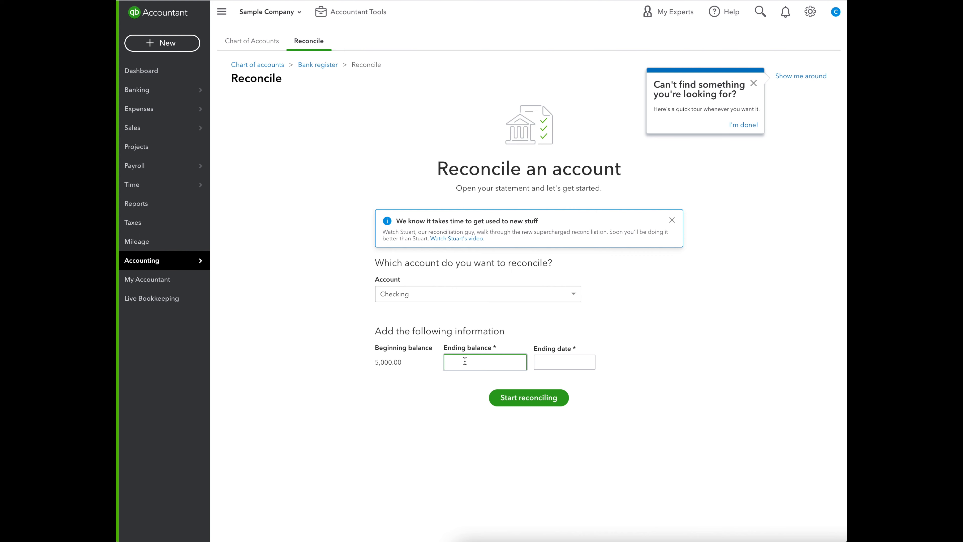
text(30000)
Set the statement ending date to 07/31/2020 and start reconciling.
click(578, 363)
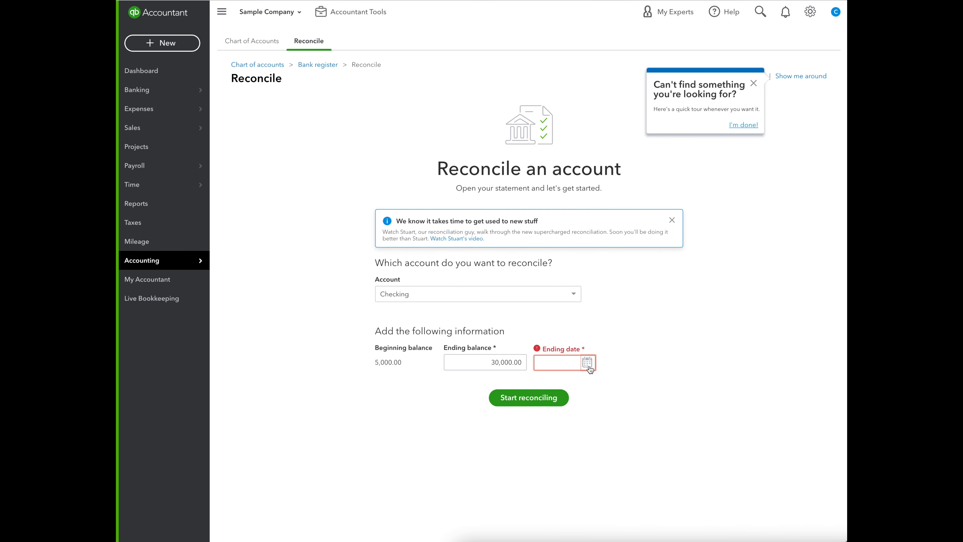
text(07/)
text(3)
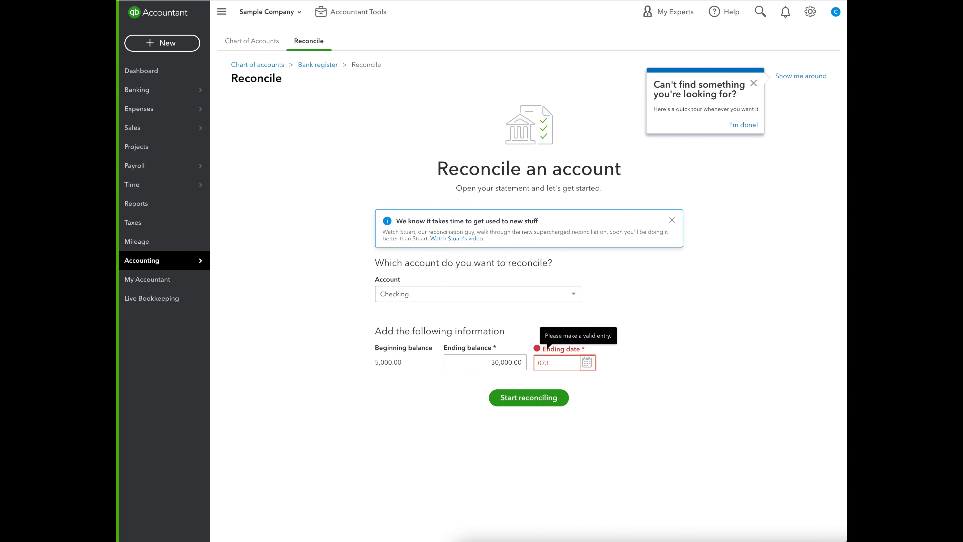
text(1/)
text(20)
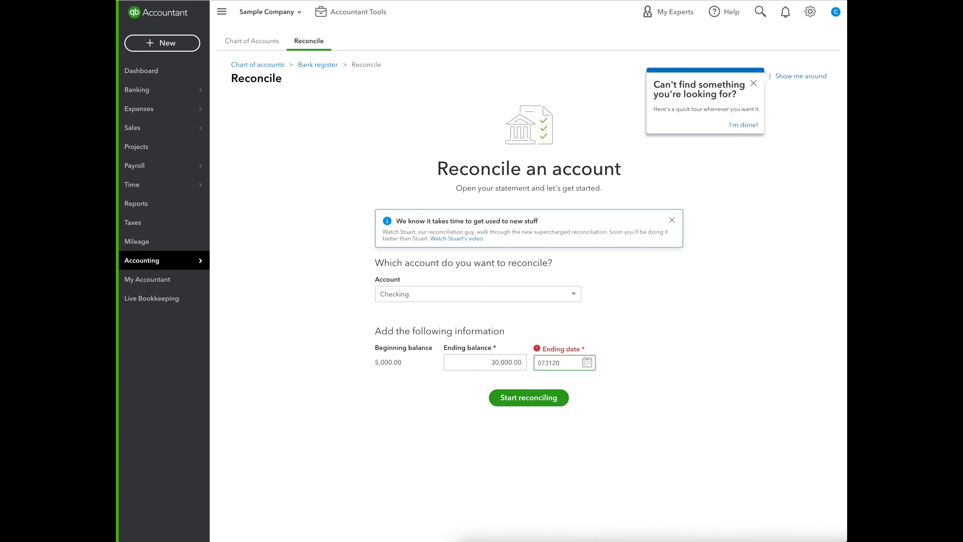
text(20)
click(625, 419)
click(546, 406)
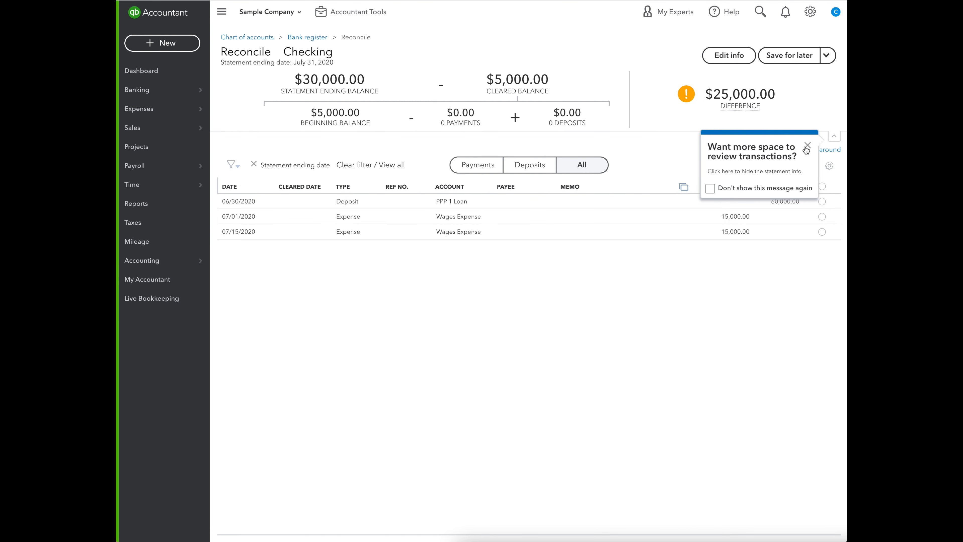
Dismiss the tip and mark the 06/30/2020 deposit and the 07/01/2020 and 07/15/2020 wages expenses as cleared.
click(808, 146)
click(804, 176)
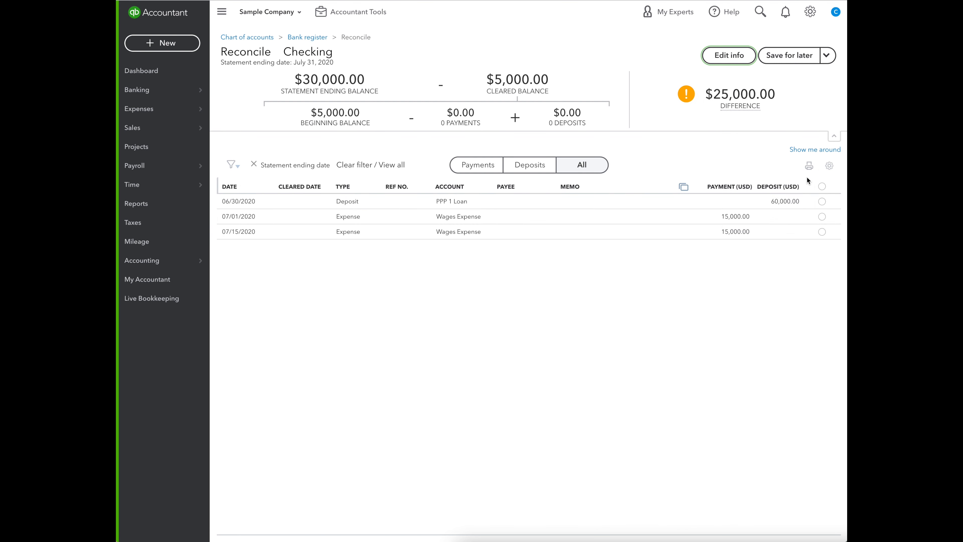
click(822, 201)
click(822, 217)
click(822, 232)
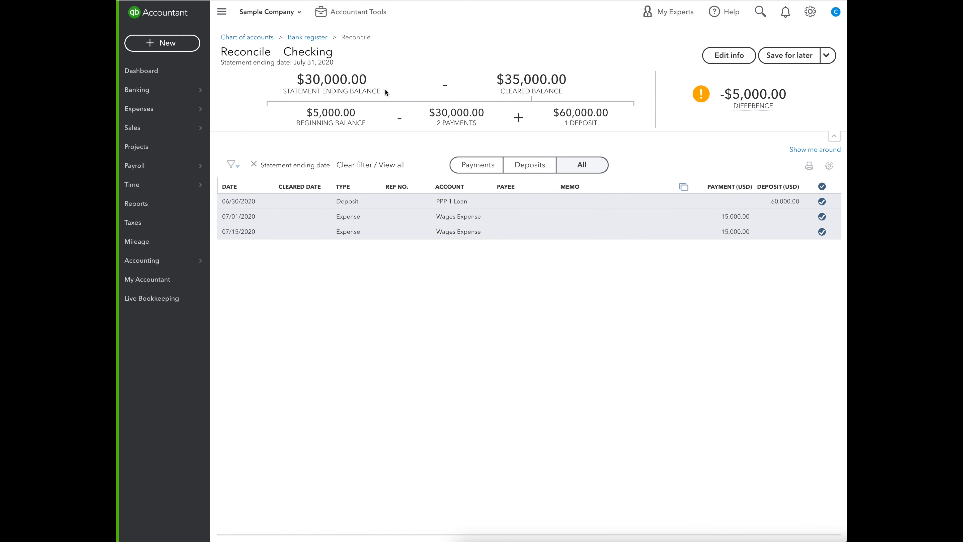
Return to the Checking bank register and examine the reconciliation status of the PPP transactions and the opening balance.
click(308, 37)
scroll(628, 399, down, 6)
scroll(630, 396, down, 15)
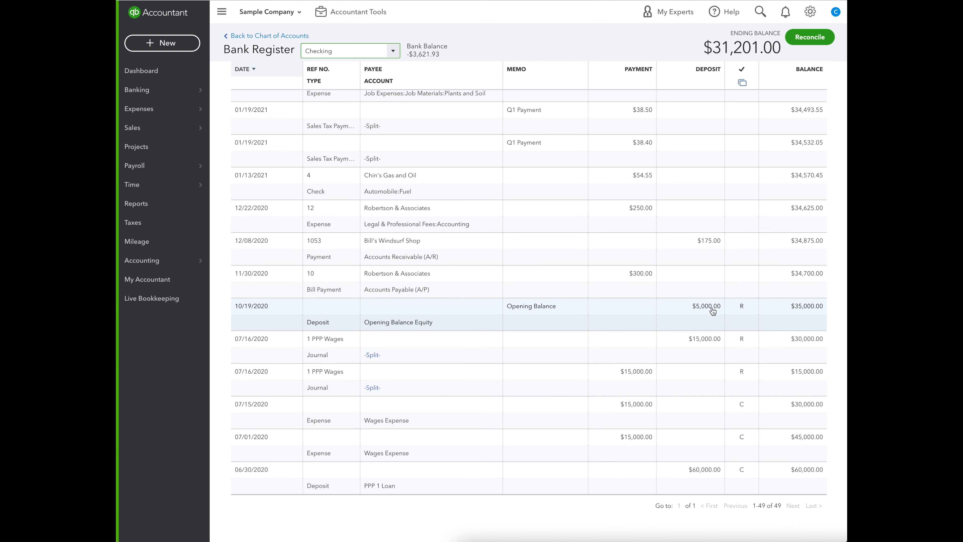
Clear the reconciled status of the 10/19/2020 opening balance deposit and save it despite the reconciliation warning.
mouse_move(738, 310)
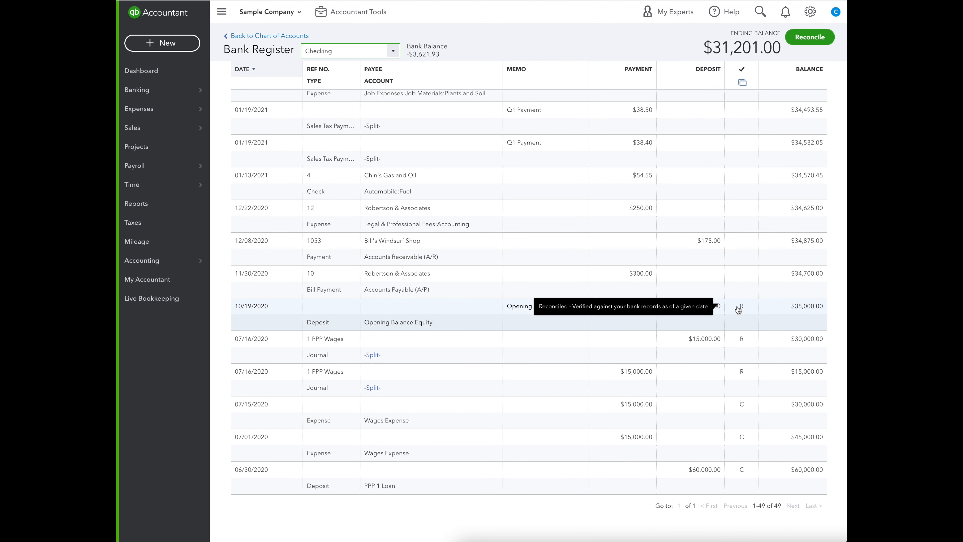
click(738, 310)
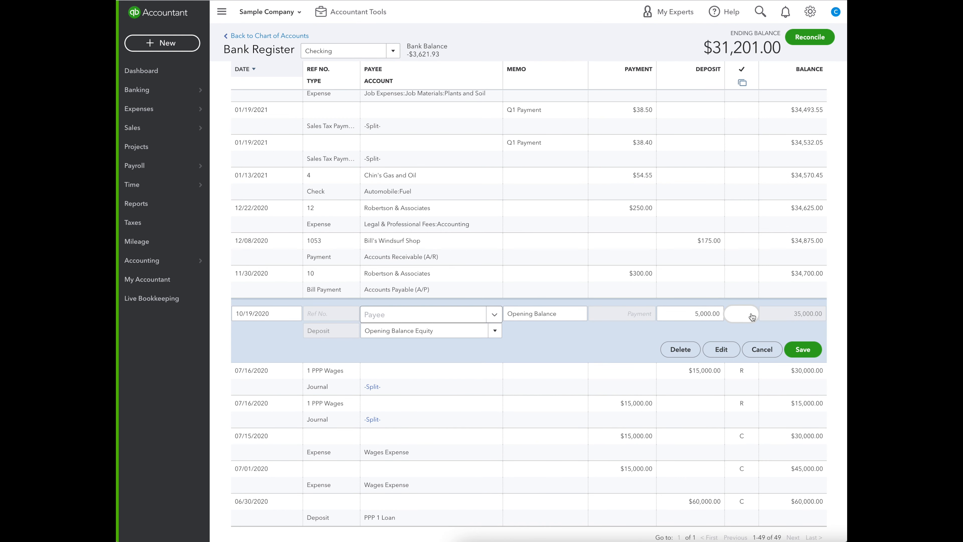
click(814, 353)
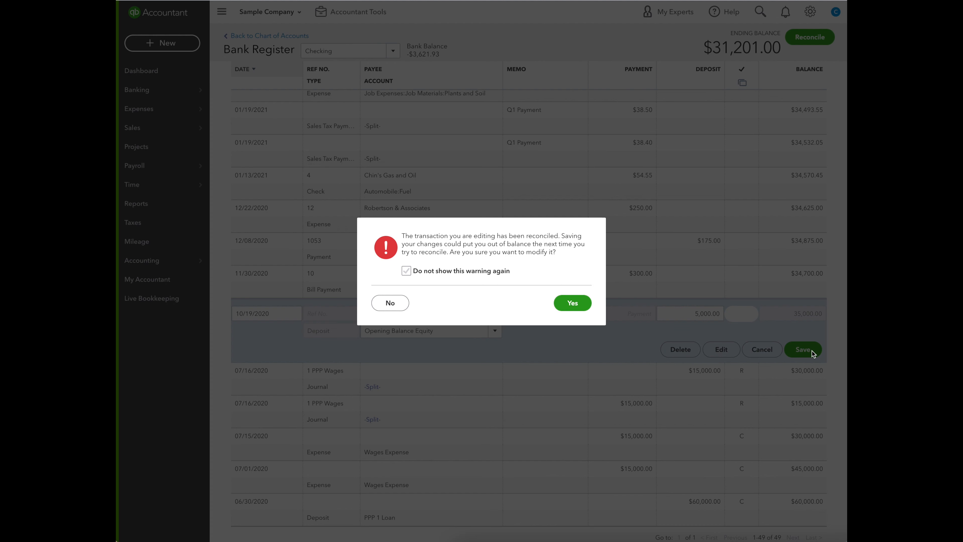
click(575, 302)
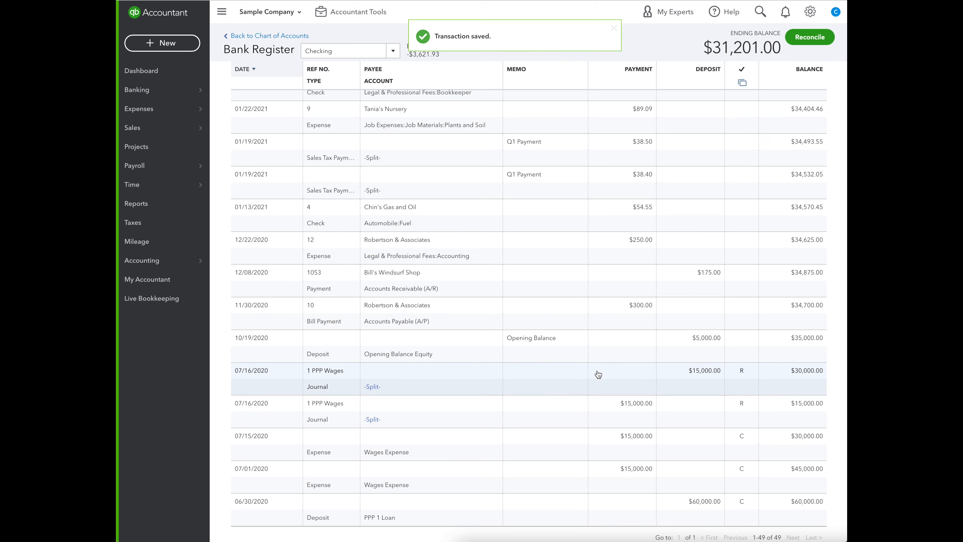
scroll(599, 374, down, 1)
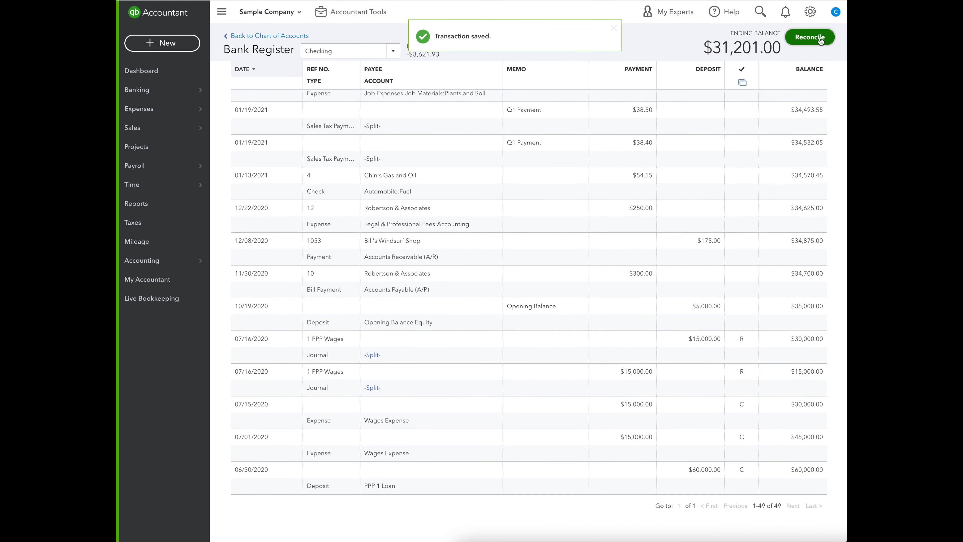
Resume the July 31, 2020 reconciliation of Checking, dismiss the tips and finish the reconciliation.
click(810, 37)
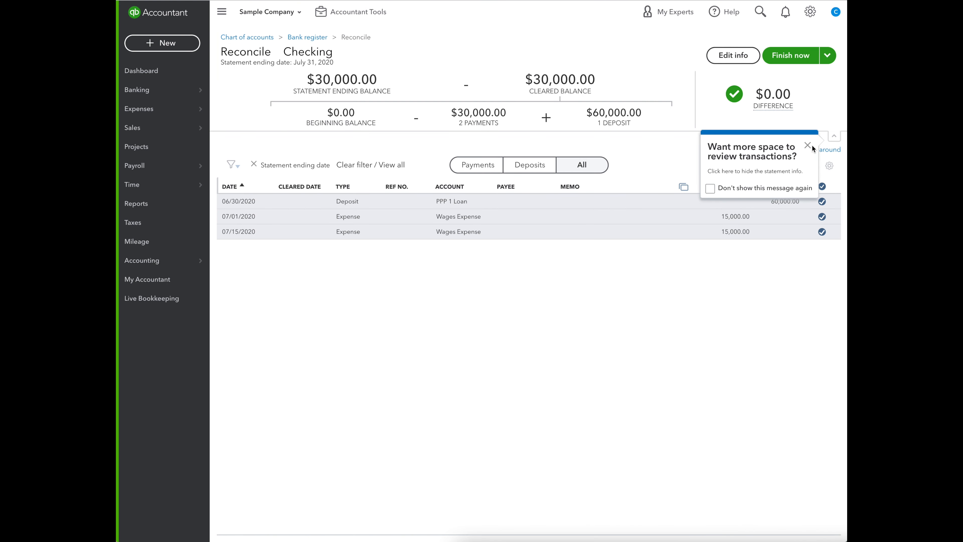
click(808, 147)
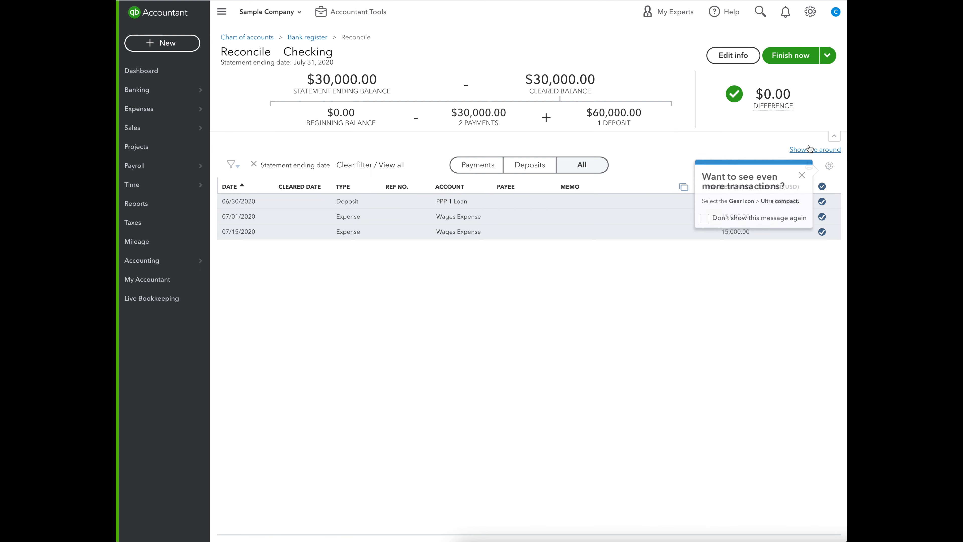
click(803, 176)
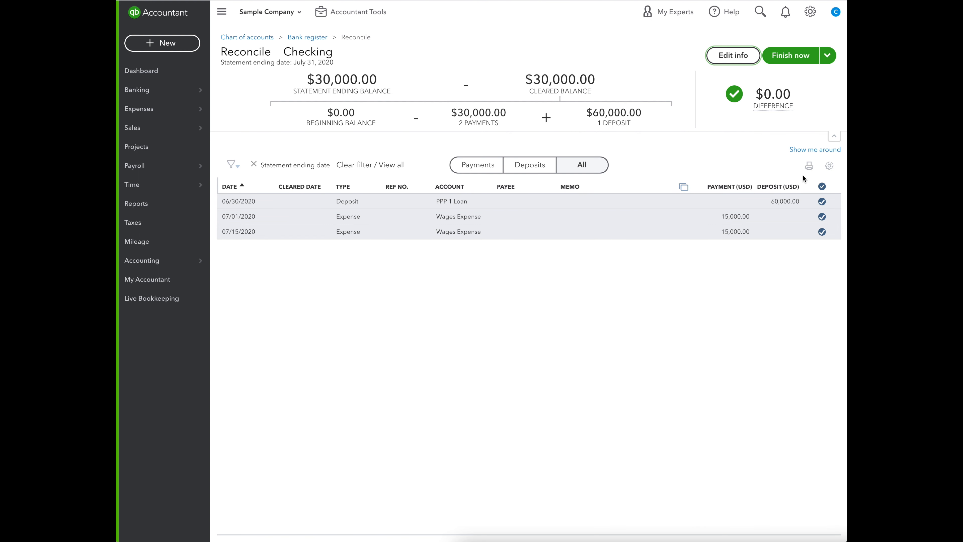
click(784, 58)
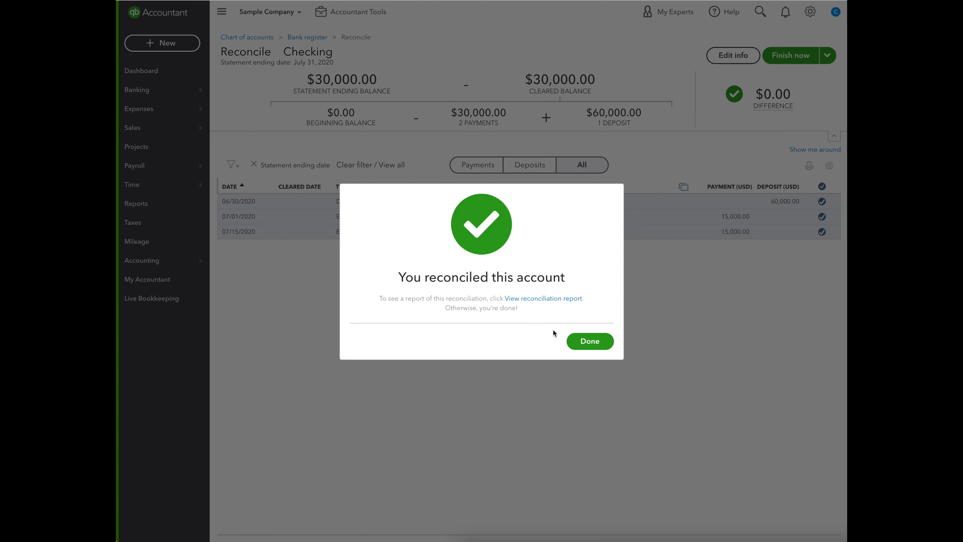
click(596, 339)
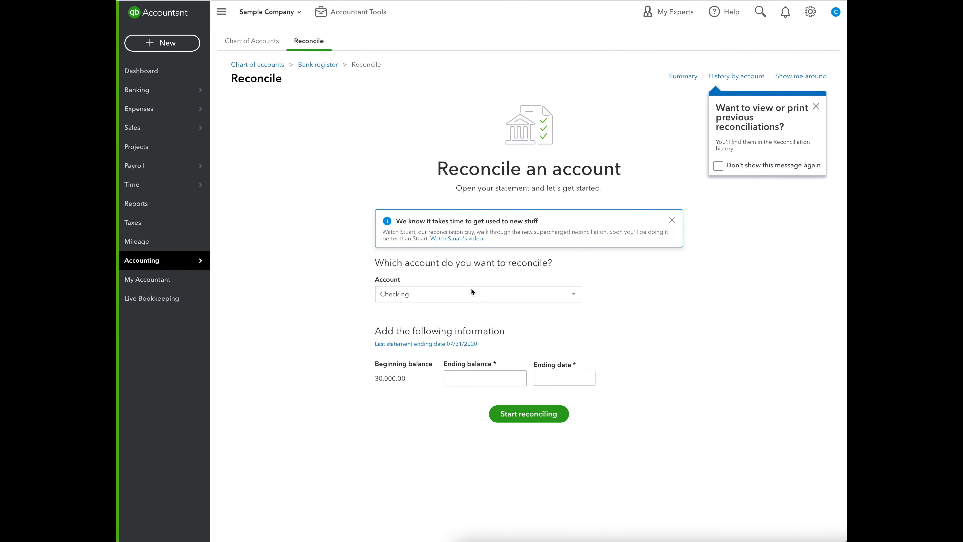
Check the reconciliation status of the PPP transactions in the Checking register and switch to the PPP 1 Bank register.
click(311, 65)
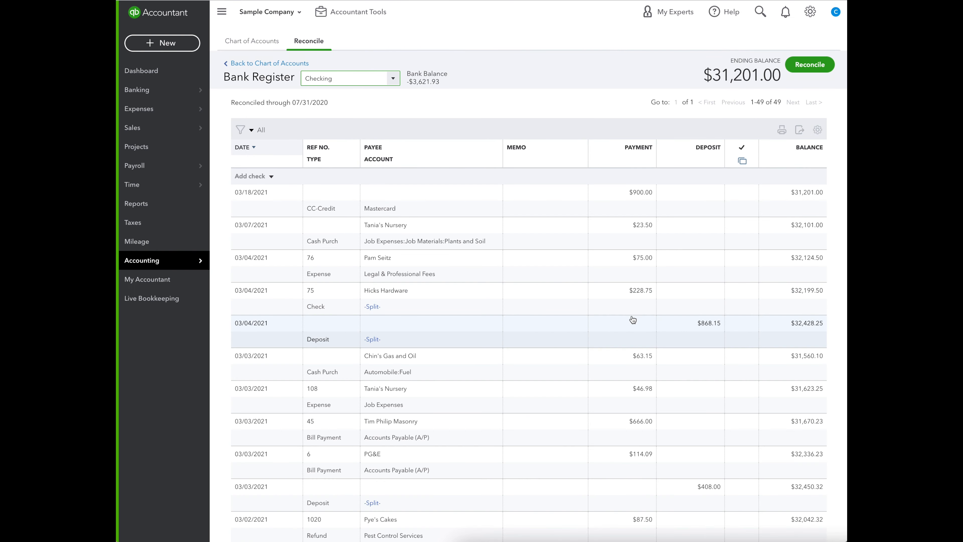
scroll(633, 320, down, 20)
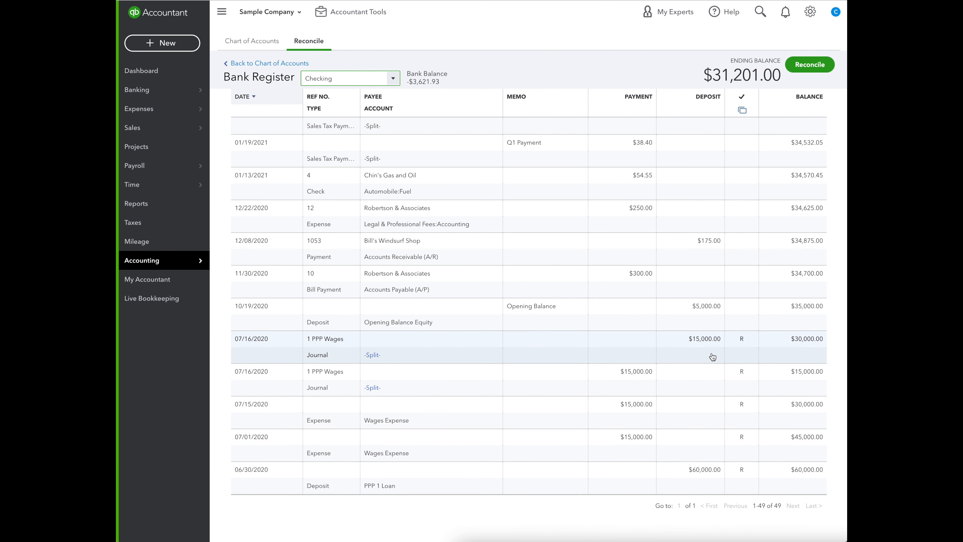
click(353, 78)
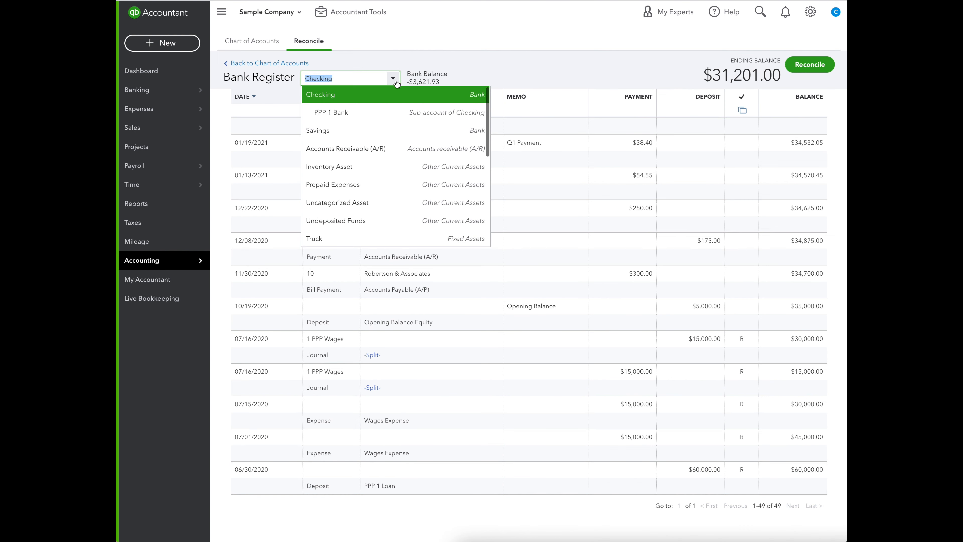
click(368, 113)
Add an expense dated 08/01/2020 to the PPP 1 Bank register with account Wages Expense and payment 15,000.
click(262, 177)
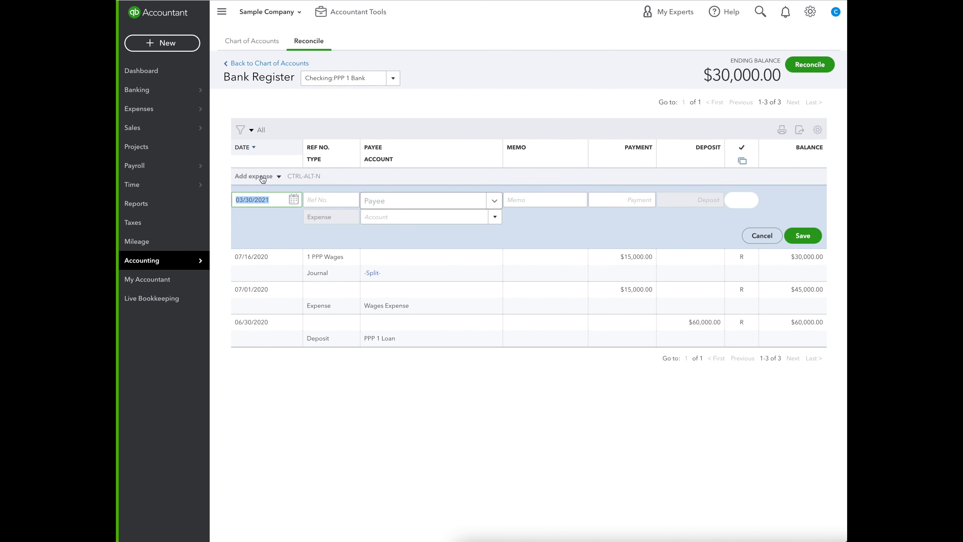
text(080120)
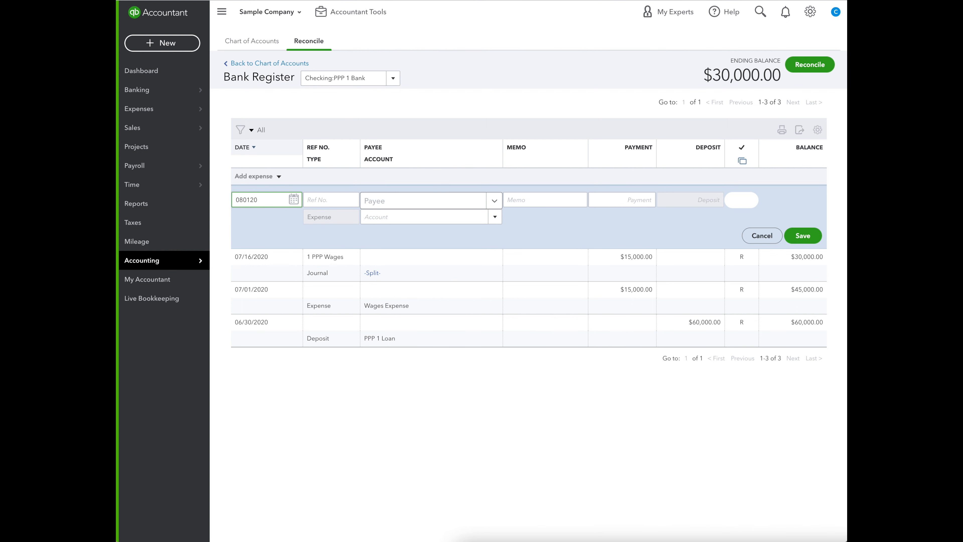
key(Tab)
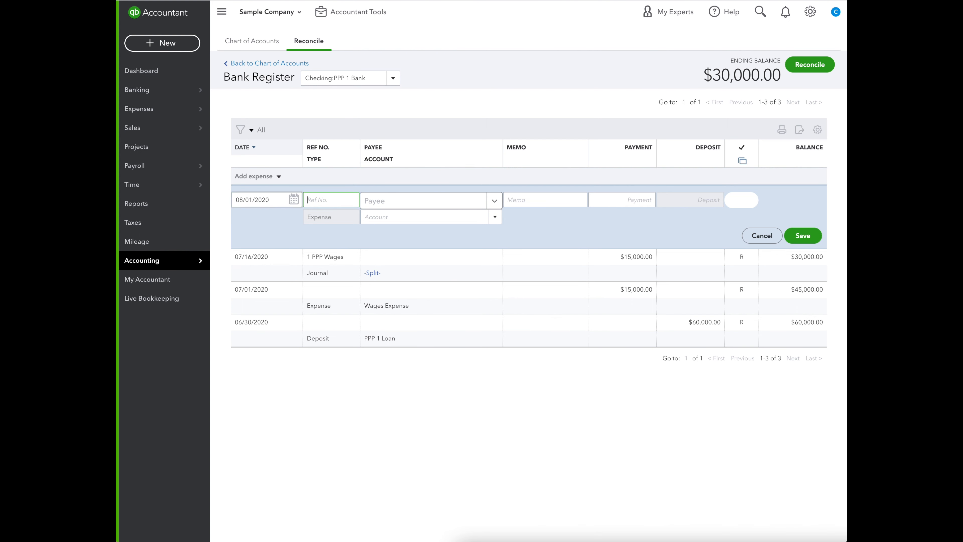
click(391, 219)
text(Wages Expense)
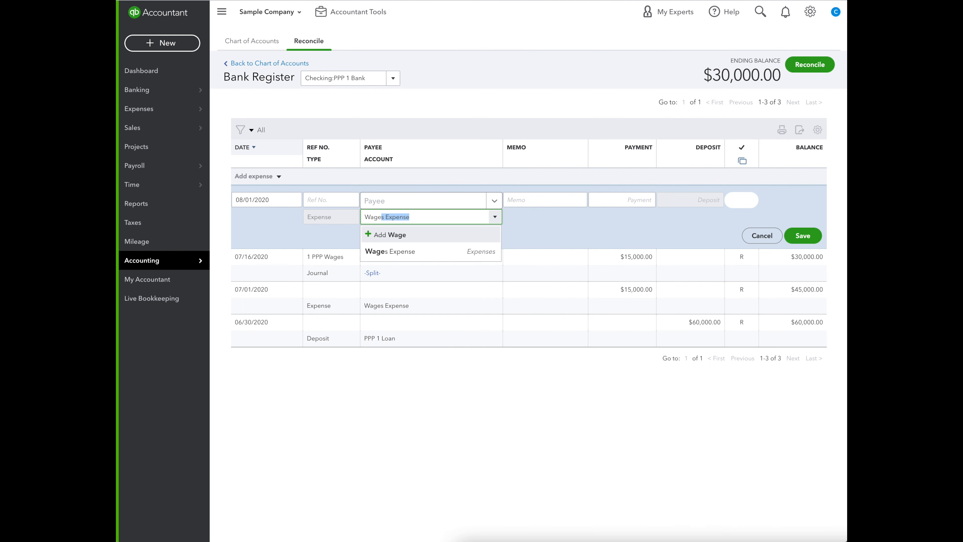
click(413, 250)
click(615, 202)
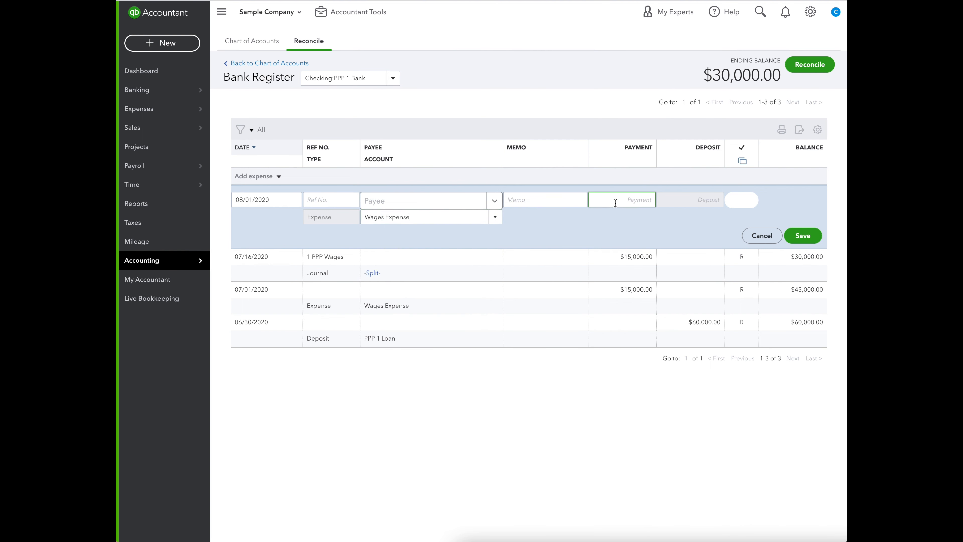
text(15000)
click(620, 231)
click(812, 235)
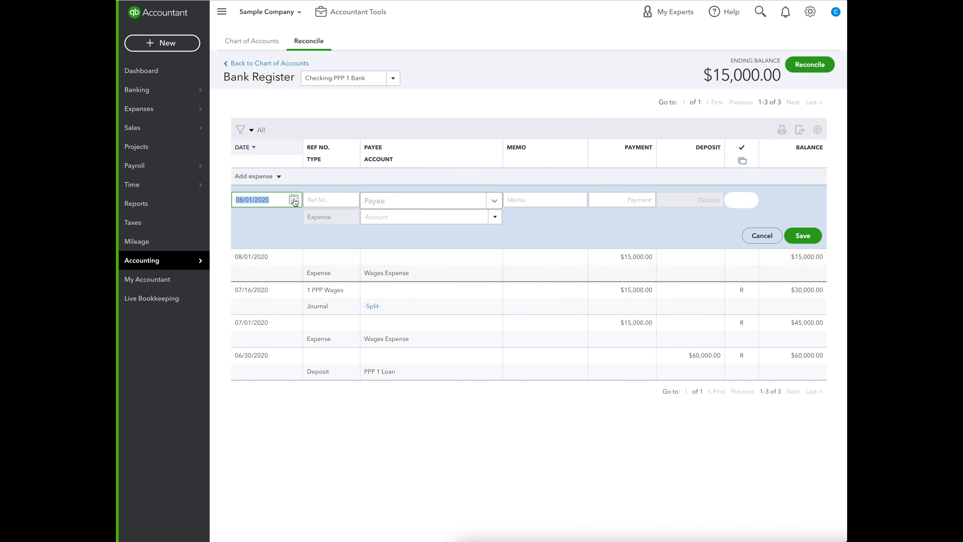
Add a second Wages Expense entry to PPP 1 Bank dated 08/15/2020 with a payment of 15,000.
click(295, 202)
click(320, 276)
click(386, 217)
text(Wage)
click(394, 251)
click(616, 201)
text(15000)
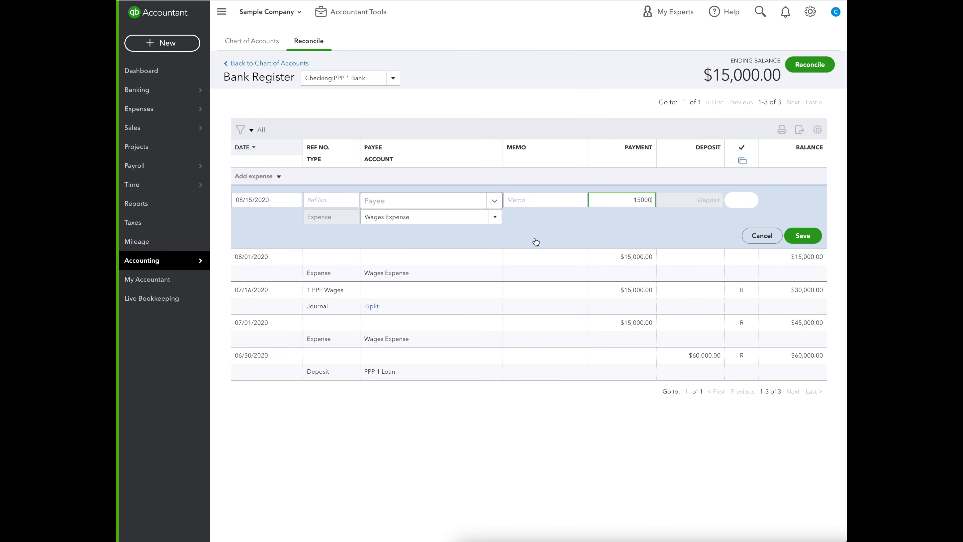
click(803, 236)
Switch the bank register back to Checking and review the August wages expenses near the end of the list.
click(393, 78)
scroll(349, 99, up, 1)
click(348, 94)
scroll(523, 290, down, 20)
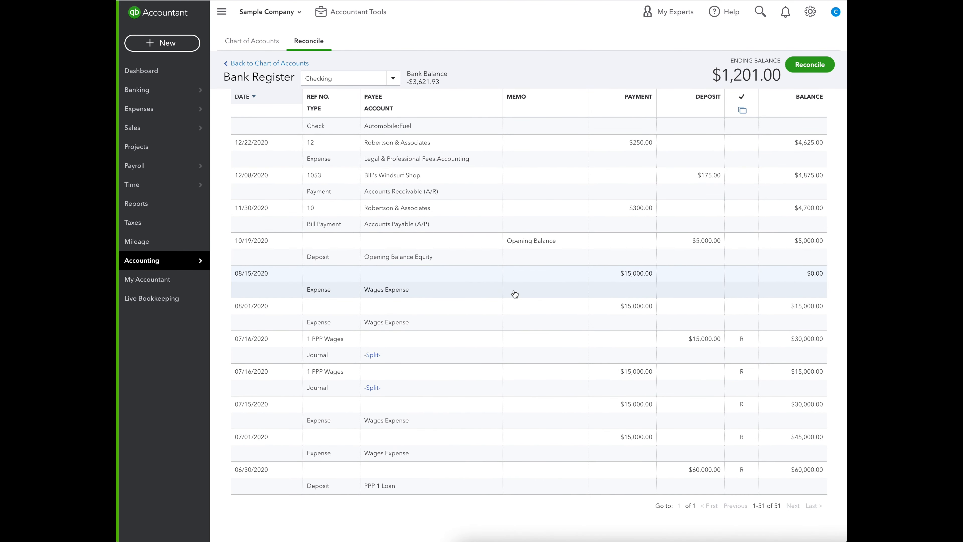
Start reconciling Checking with an ending balance of 0 and a statement ending date of 08/31/2020.
click(809, 67)
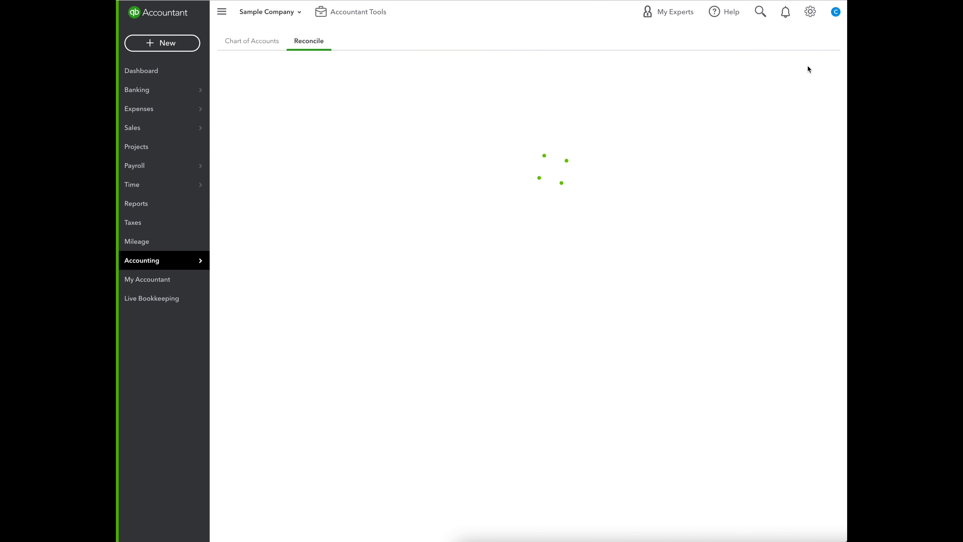
click(481, 379)
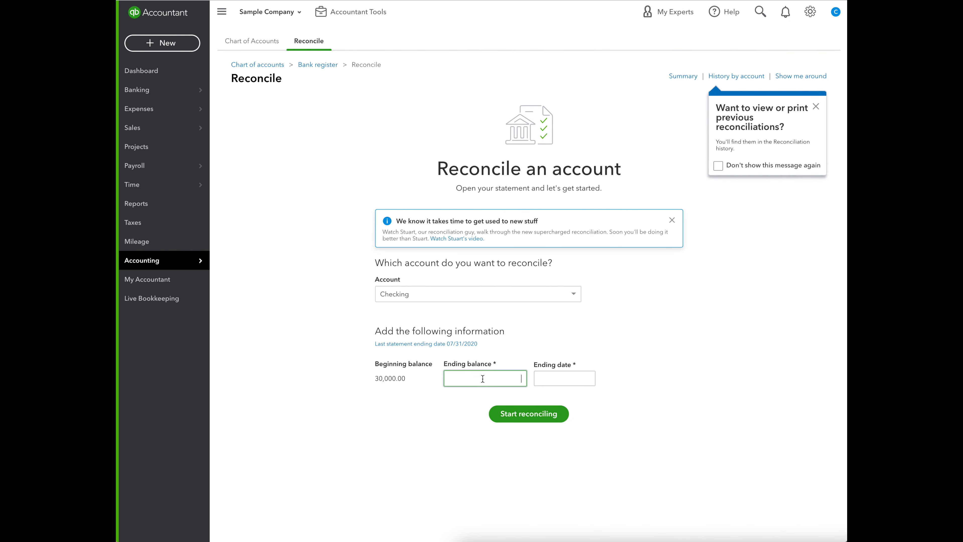
text(0)
key(Tab)
text(08/3)
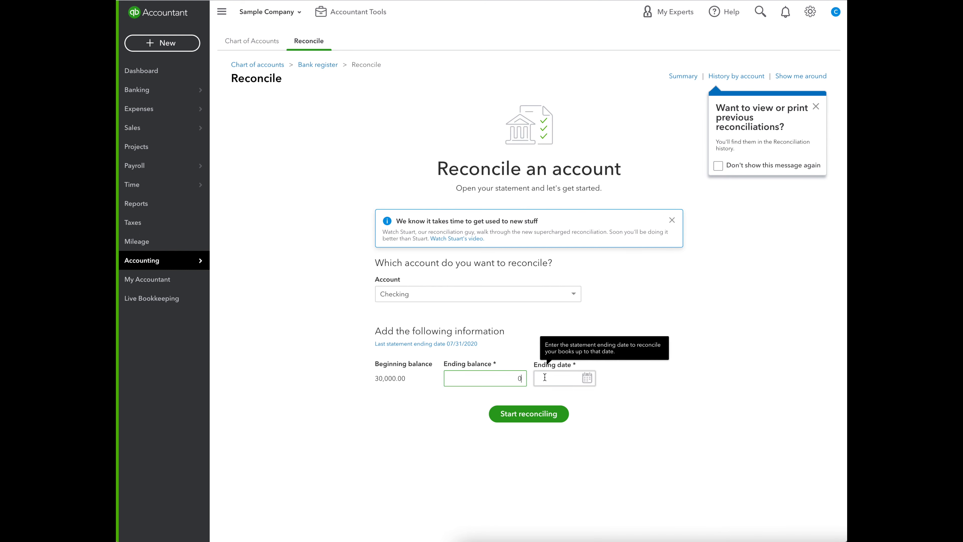
text(1/20)
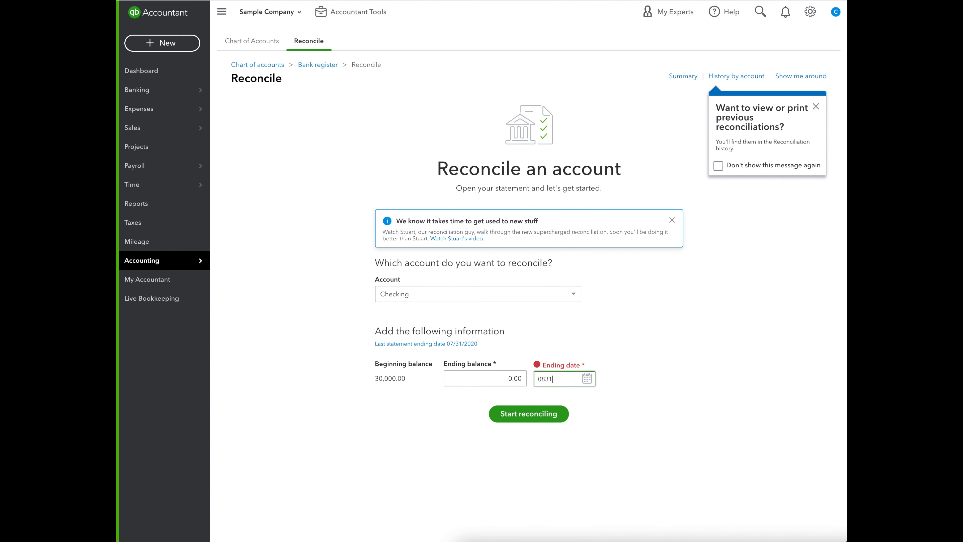
key(Tab)
click(536, 413)
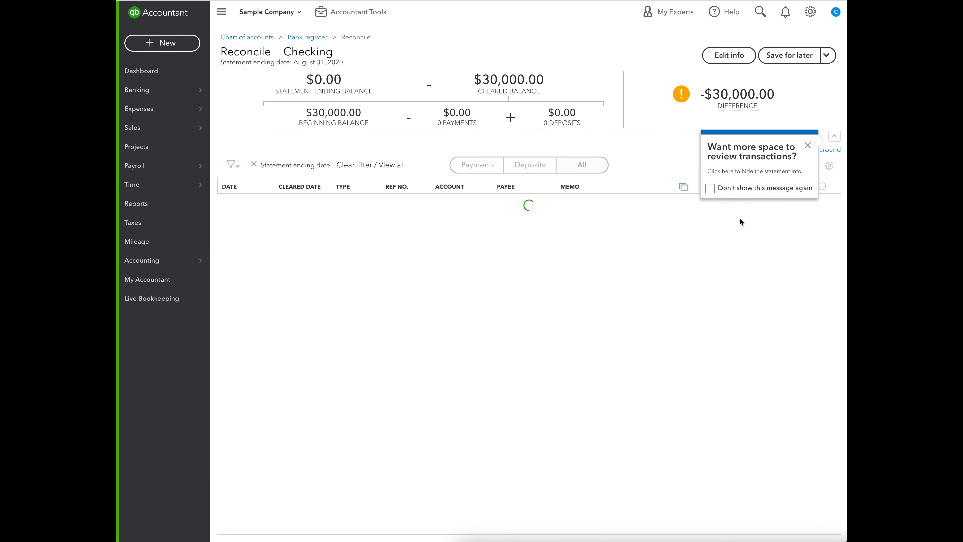
Dismiss the tips, mark the 08/01/2020 and 08/15/2020 wages expenses as cleared and finish the Checking reconciliation.
click(807, 145)
click(806, 175)
click(822, 186)
click(587, 314)
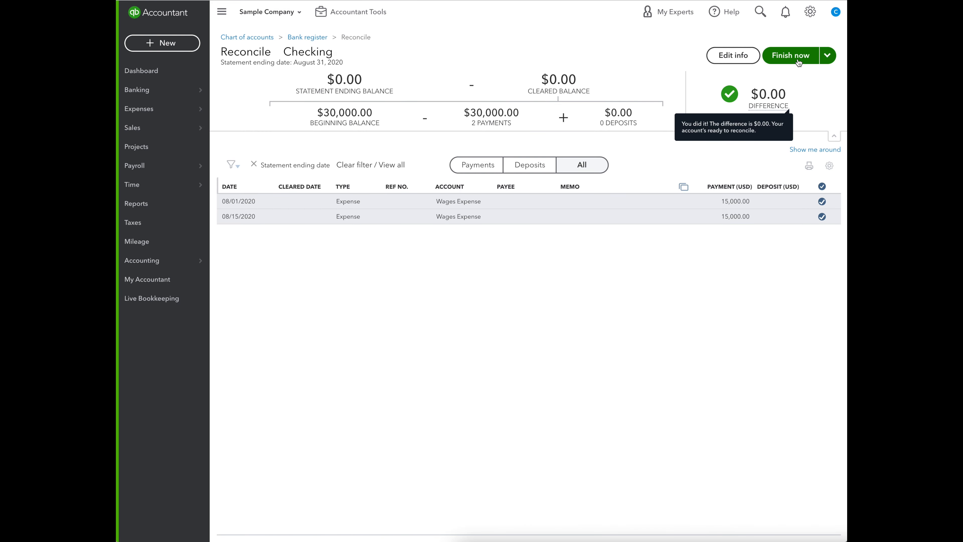
click(798, 61)
click(596, 340)
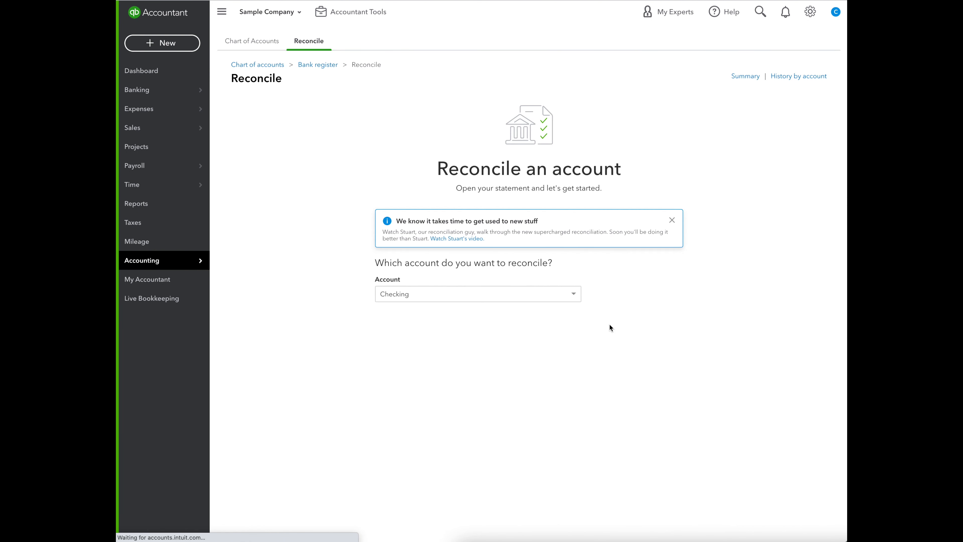
Reconcile the PPP 1 Bank sub-account with an ending balance of 0 and ending date 08/31/2020, and finish the reconciliation.
click(557, 298)
click(462, 323)
click(487, 361)
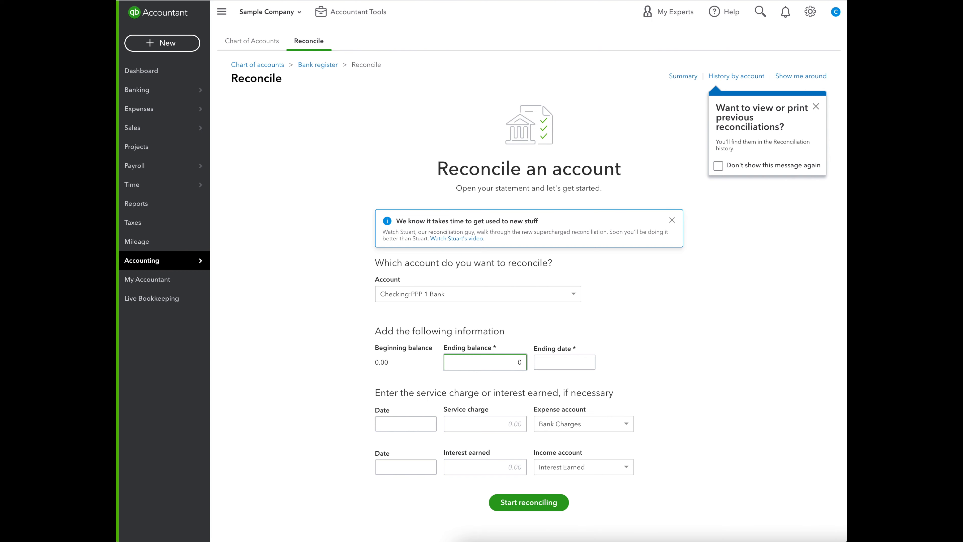
key(Tab)
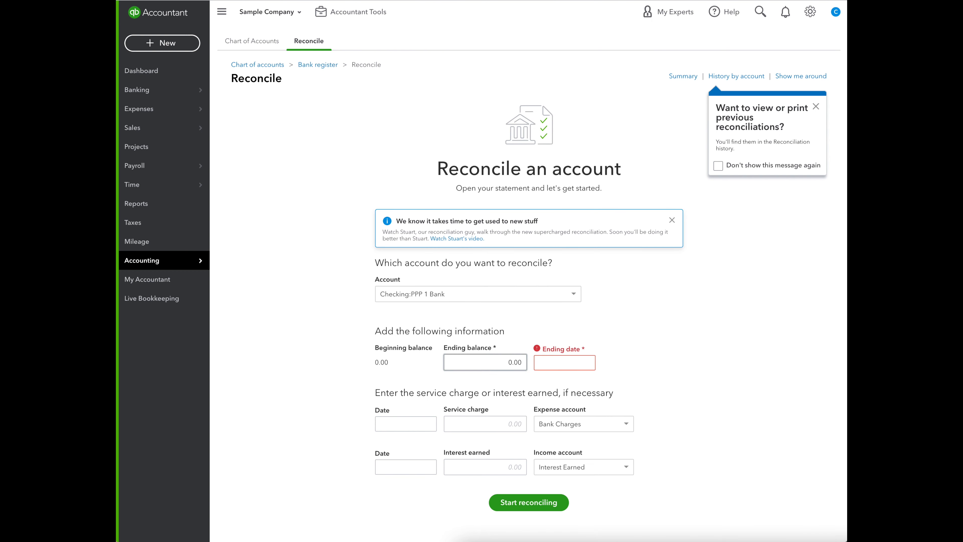
text(08/31/2)
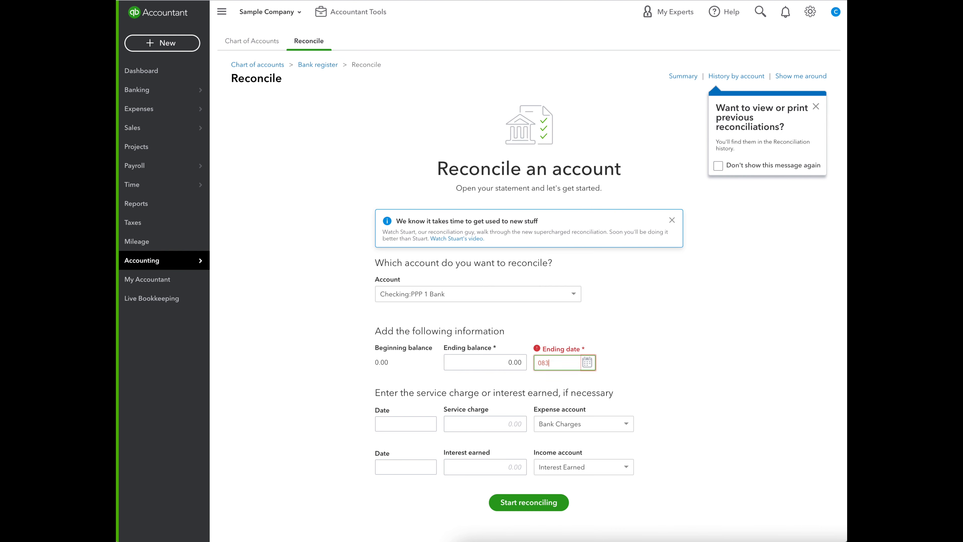
text(020)
click(530, 510)
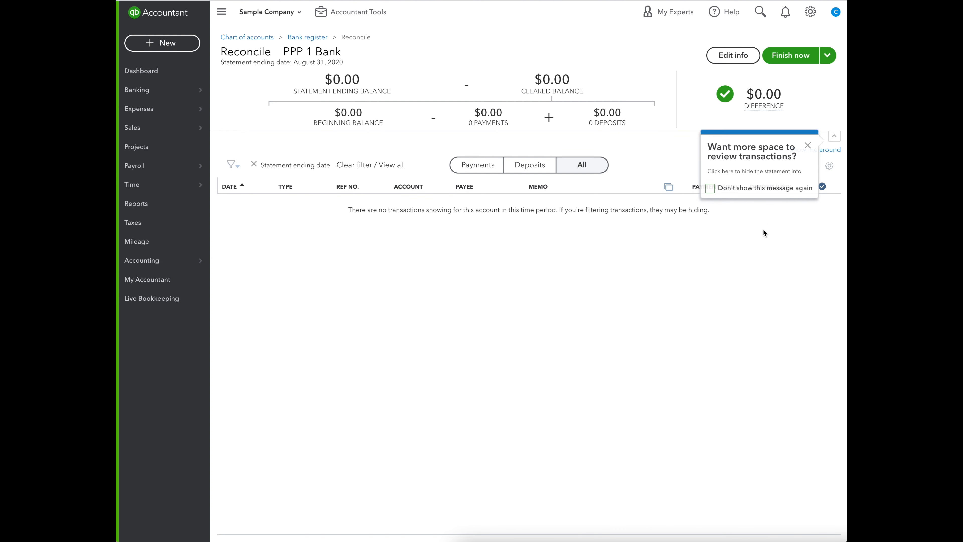
click(792, 54)
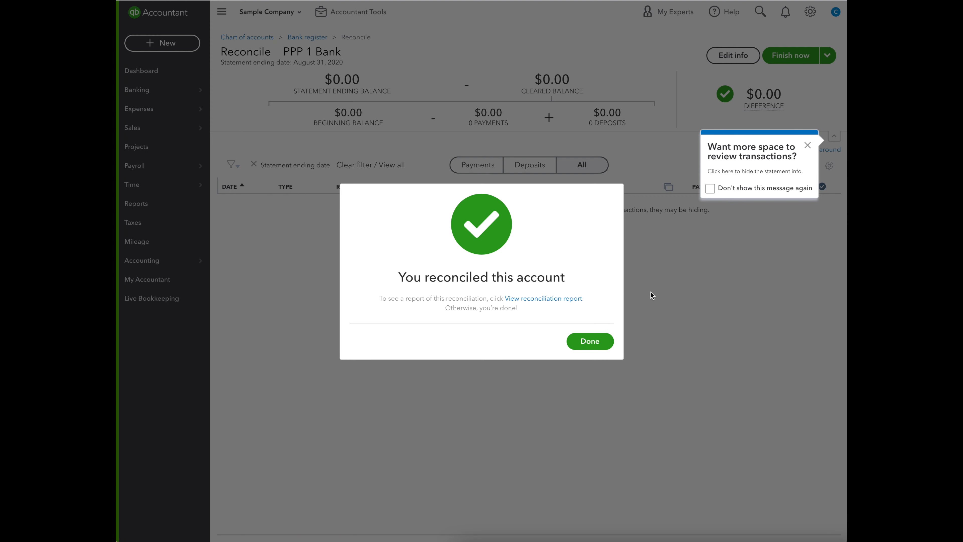
click(589, 341)
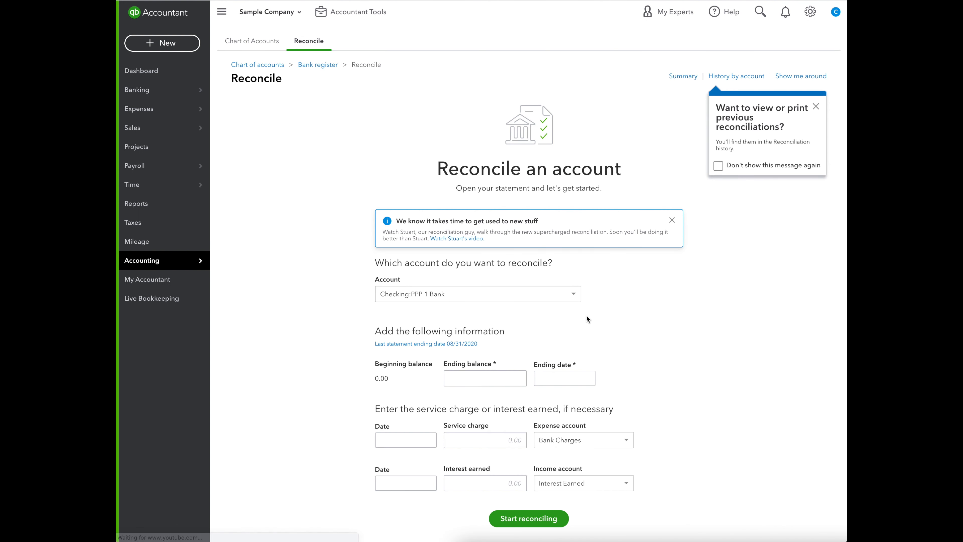
mouse_move(169, 260)
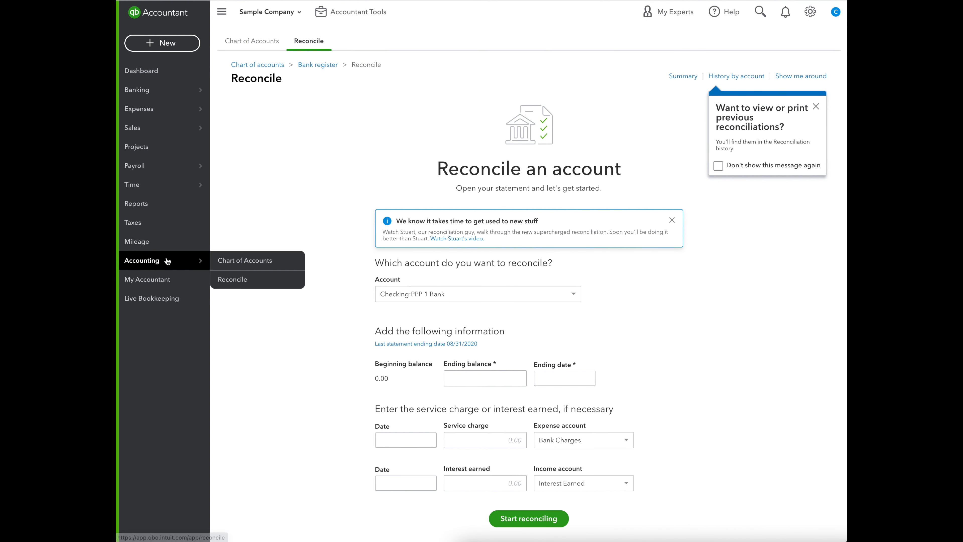
Search the standard reports for "tran" and open the Transaction Detail by Account report.
click(230, 260)
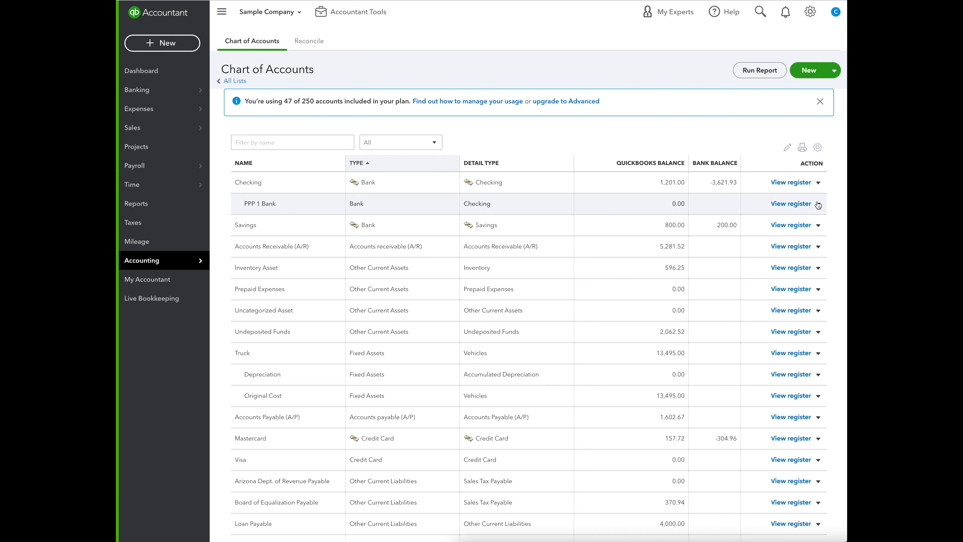
click(164, 207)
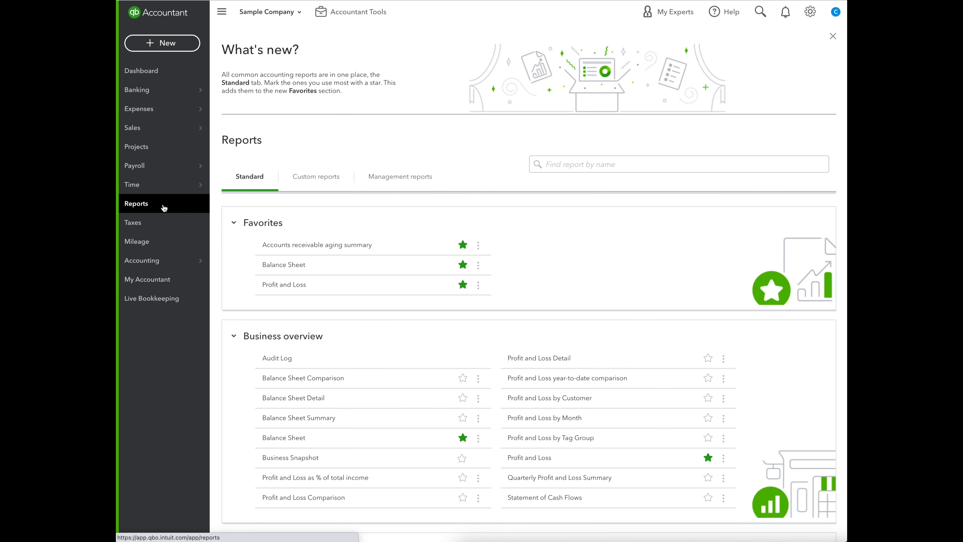
click(314, 182)
click(243, 187)
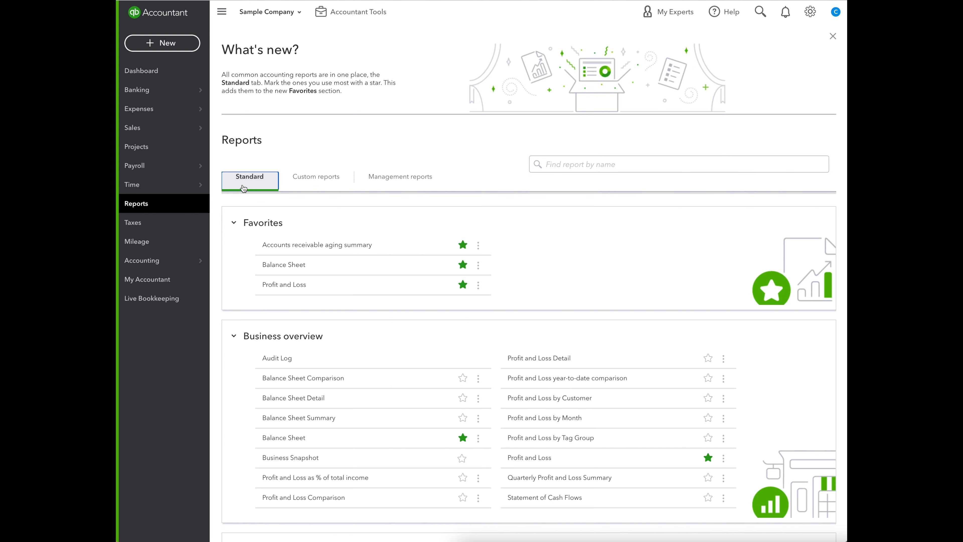
click(571, 169)
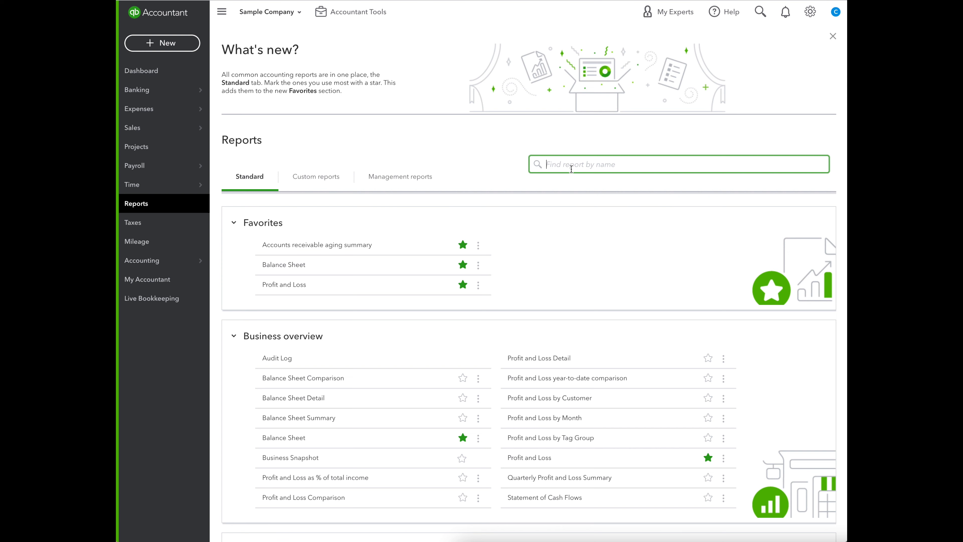
text(trana)
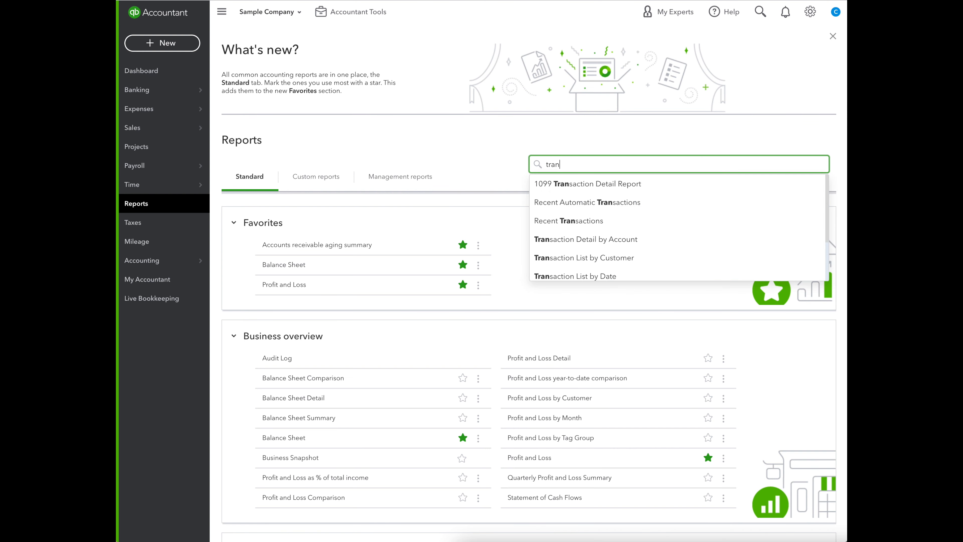
key(BackSpace)
click(614, 243)
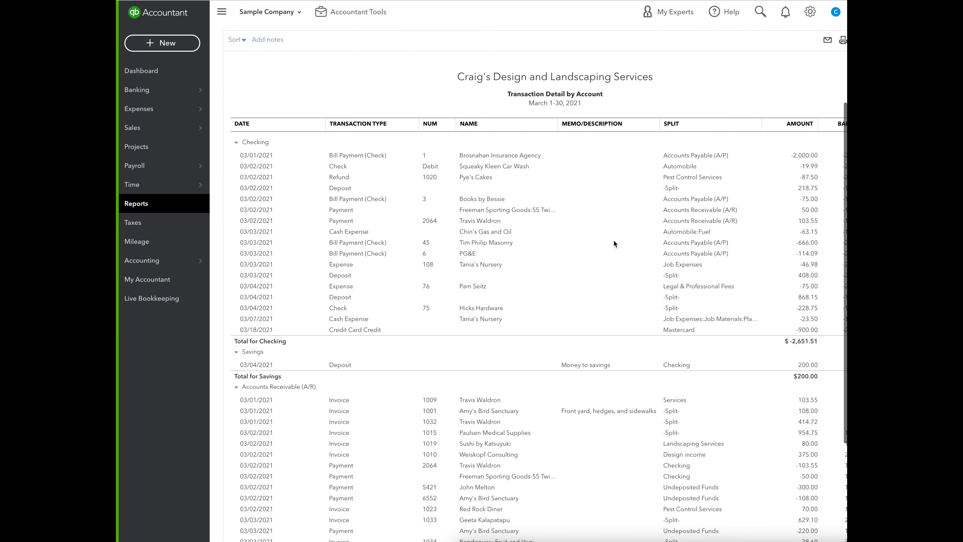
Start customizing the report, setting its period to All Dates and its accounting method to Cash.
scroll(612, 239, up, 3)
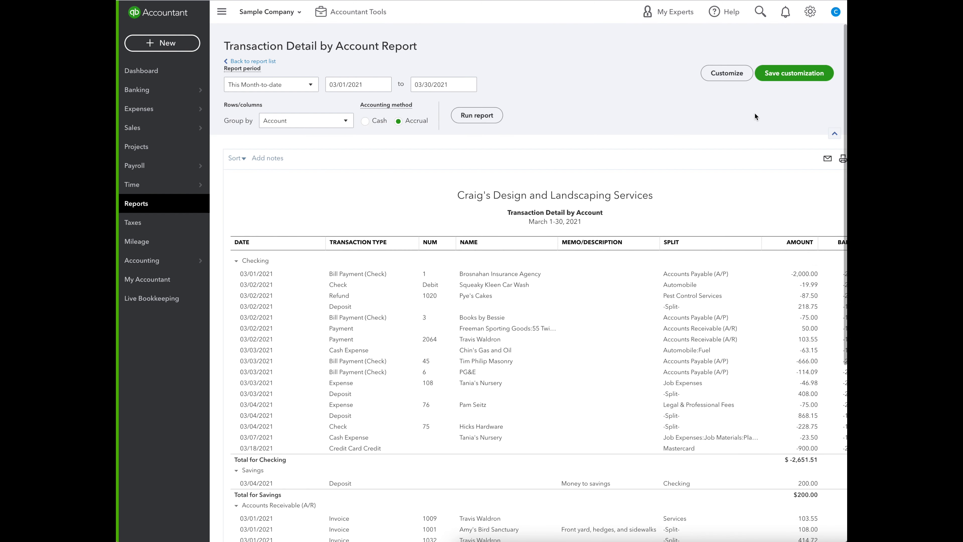
click(706, 73)
click(660, 67)
click(644, 85)
click(601, 103)
Remove the Split, Amount and Num columns from the report, add Debit and Credit, and place Balance after Credit.
click(612, 227)
scroll(612, 231, down, 3)
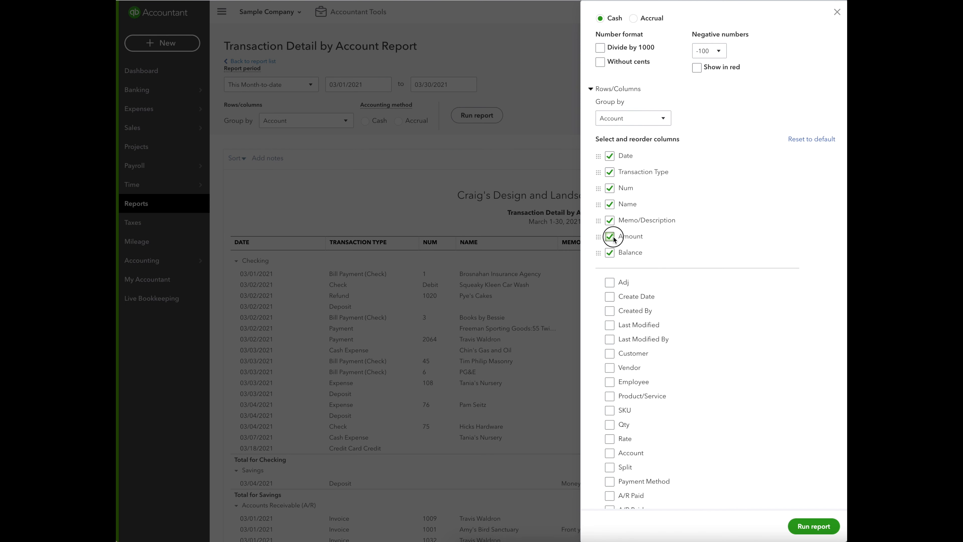
click(609, 236)
click(609, 188)
scroll(737, 313, down, 5)
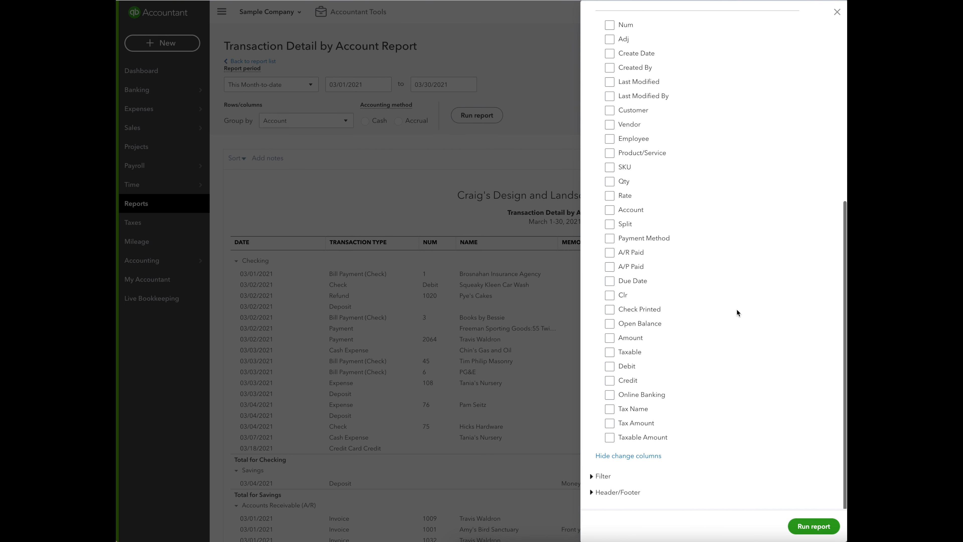
click(609, 366)
click(609, 381)
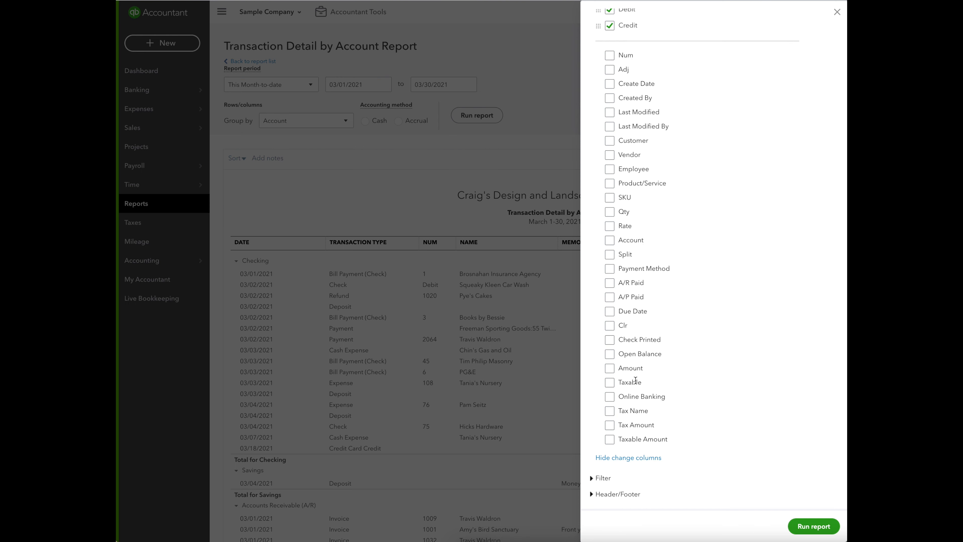
scroll(709, 351, up, 10)
drag(600, 306, 598, 344)
Filter the report by distribution account Checking:PPP 1 Bank and run it.
scroll(701, 319, down, 1)
scroll(701, 322, down, 8)
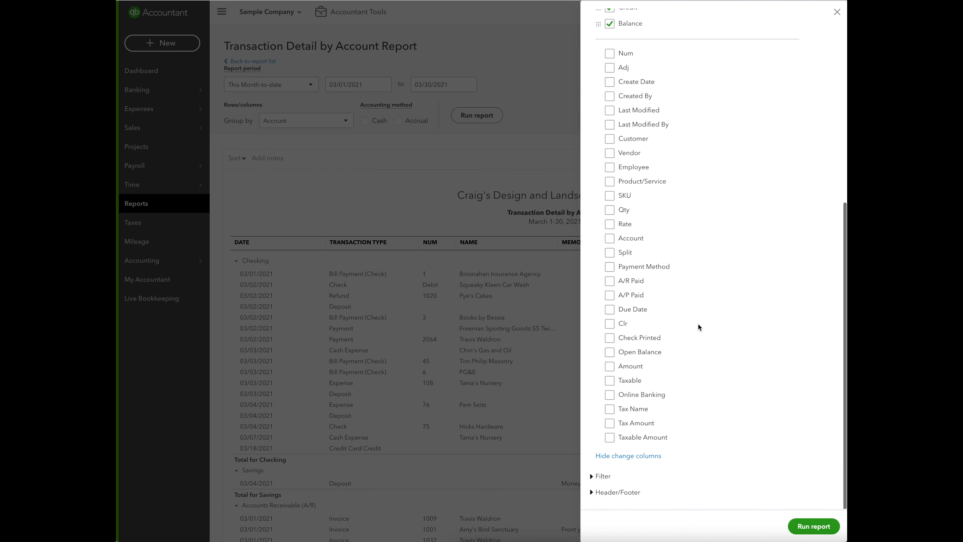
click(599, 477)
scroll(732, 462, down, 4)
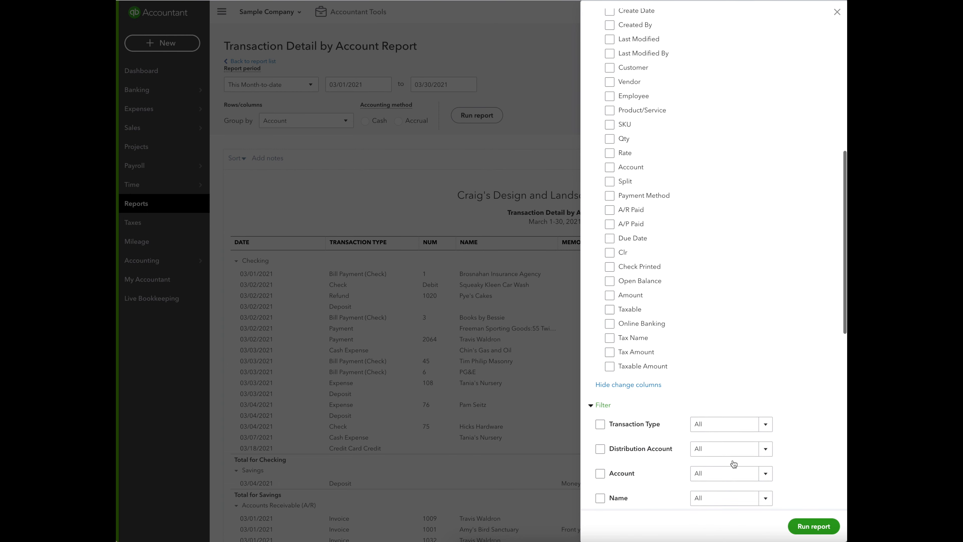
click(765, 371)
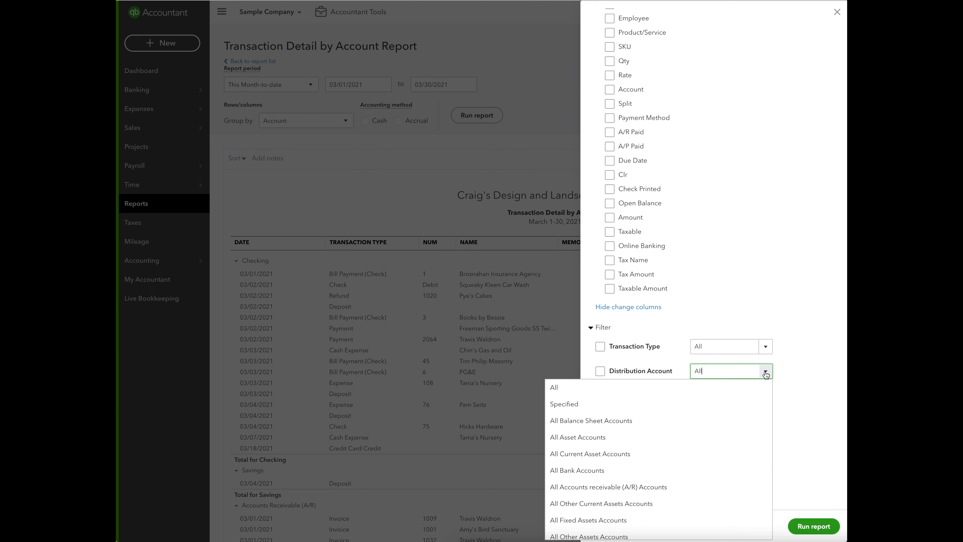
scroll(742, 423, down, 10)
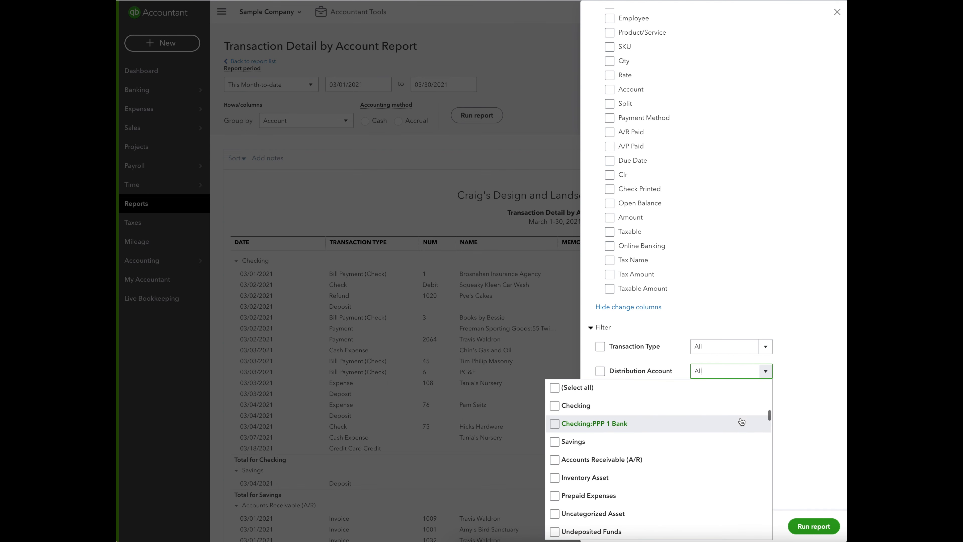
click(617, 423)
click(781, 303)
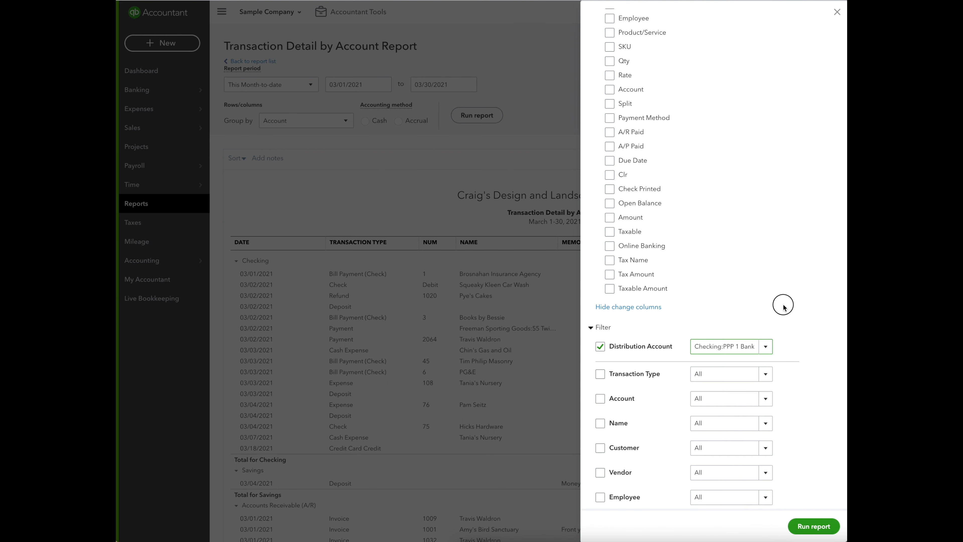
click(813, 528)
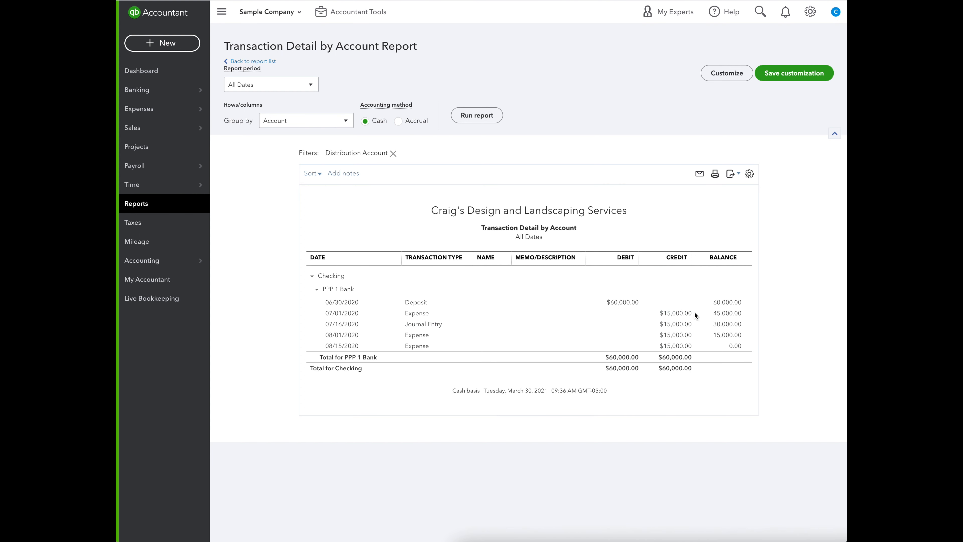
Add the memo "July 1st Payroll" to the 07/01/2020 expense, save the reconciled transaction and return to the report.
scroll(679, 315, down, 1)
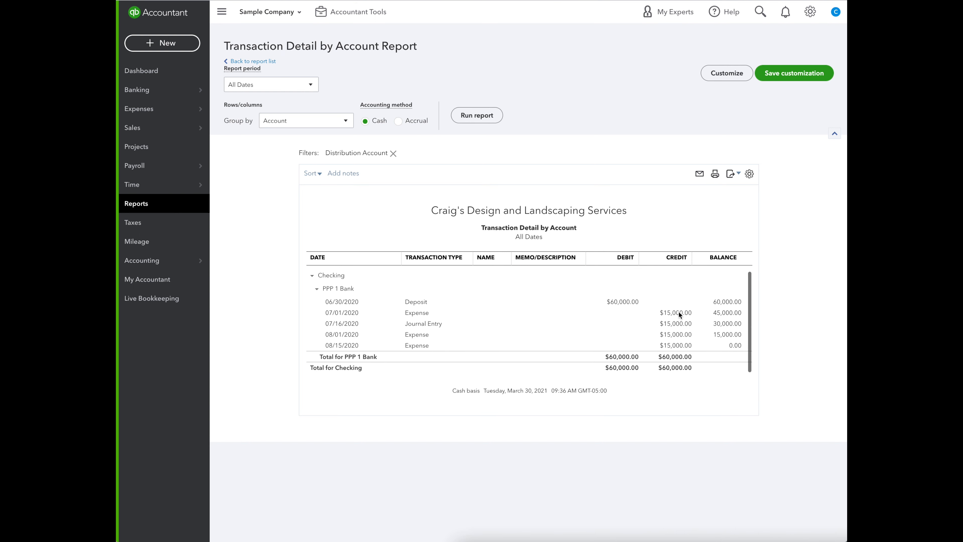
click(677, 313)
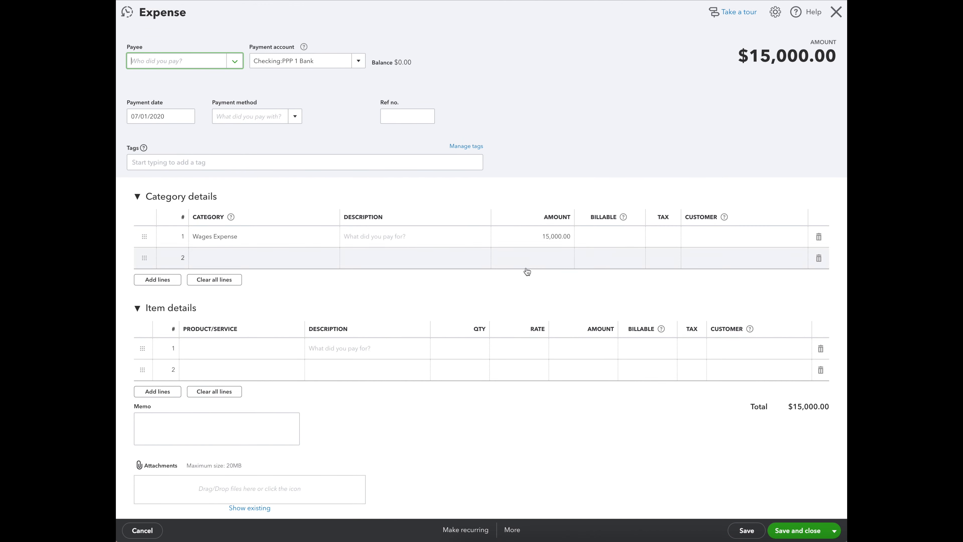
click(397, 238)
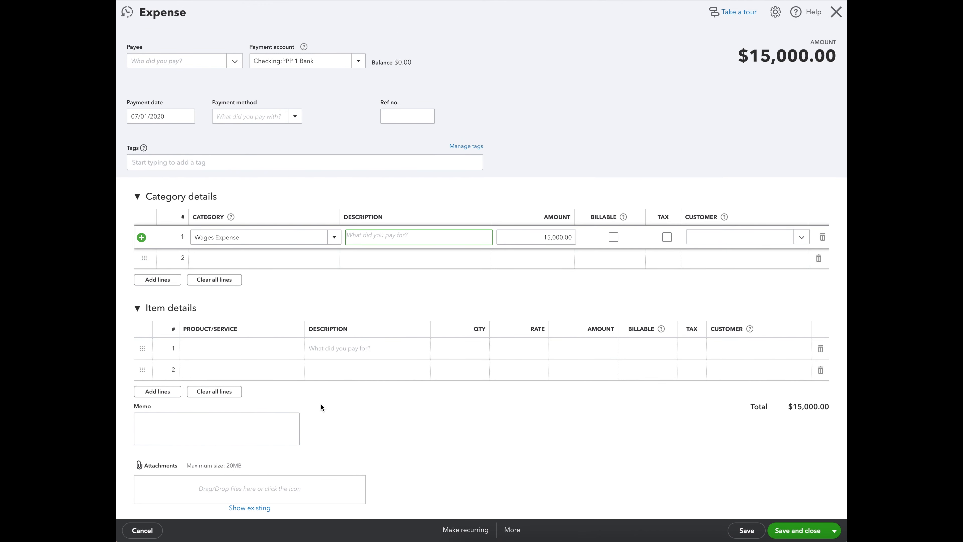
click(176, 425)
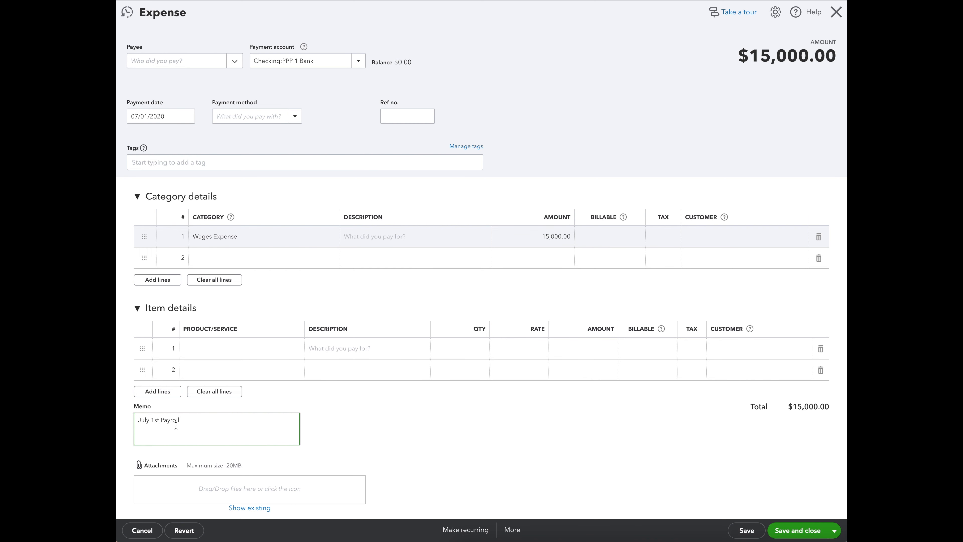
click(745, 530)
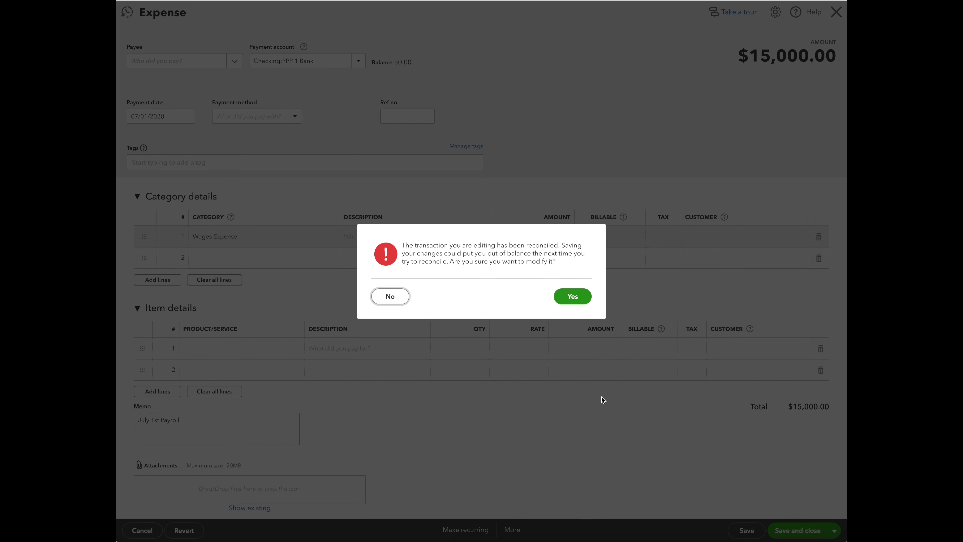
click(573, 296)
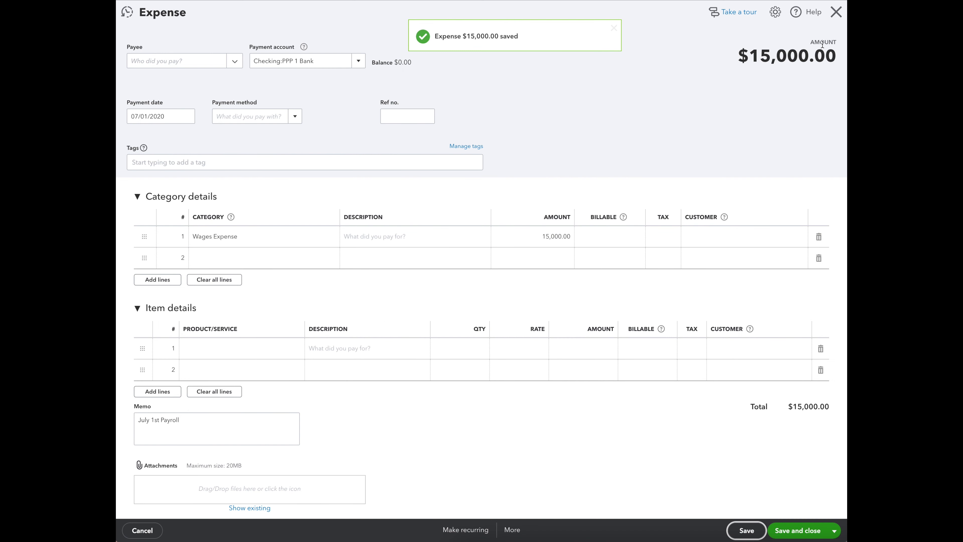
click(836, 12)
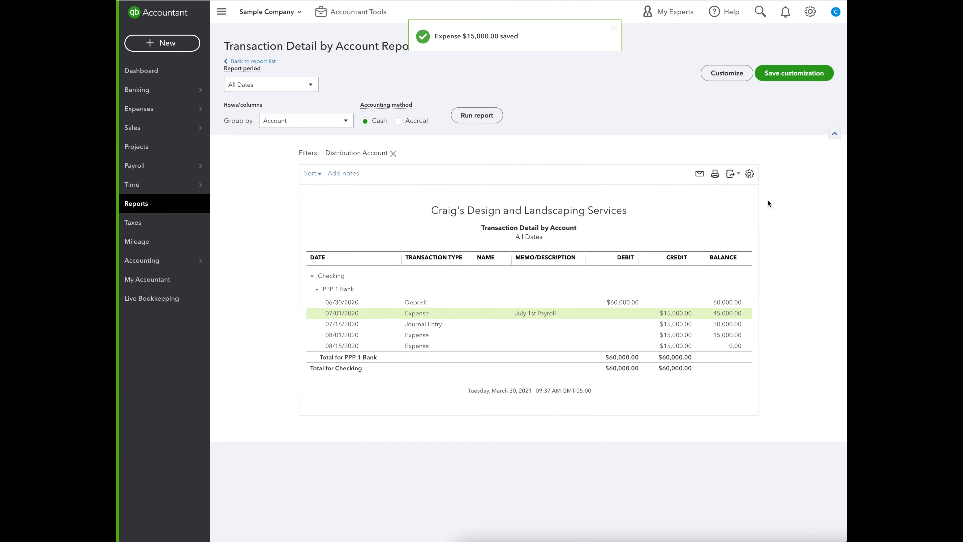
Add the memo "July 16 Payroll" to the 07/16/2020 journal entry, save it and return to the report.
click(674, 326)
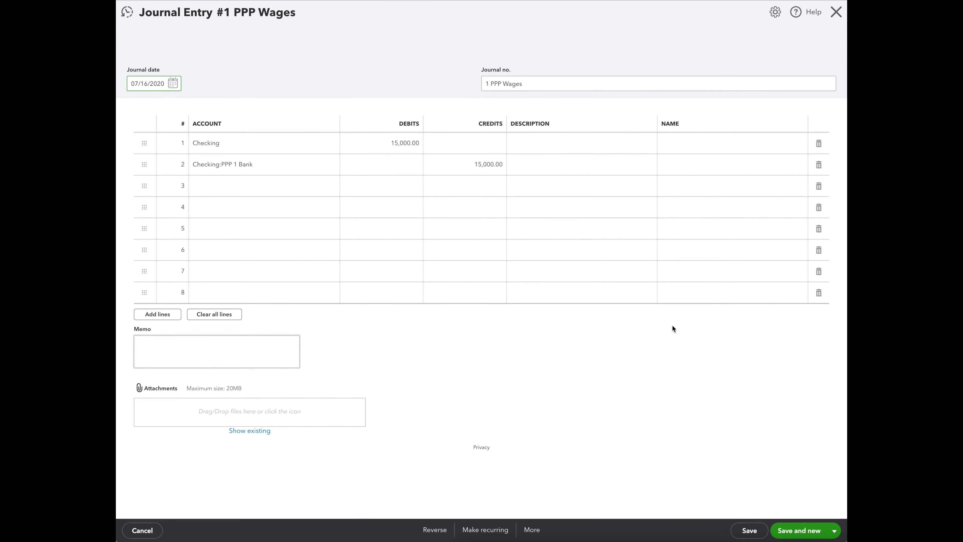
click(177, 348)
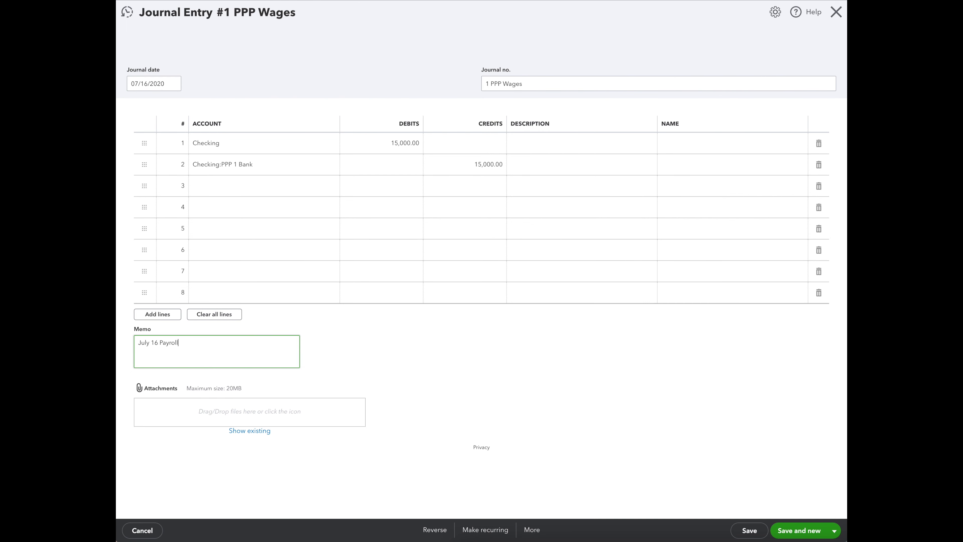
click(750, 530)
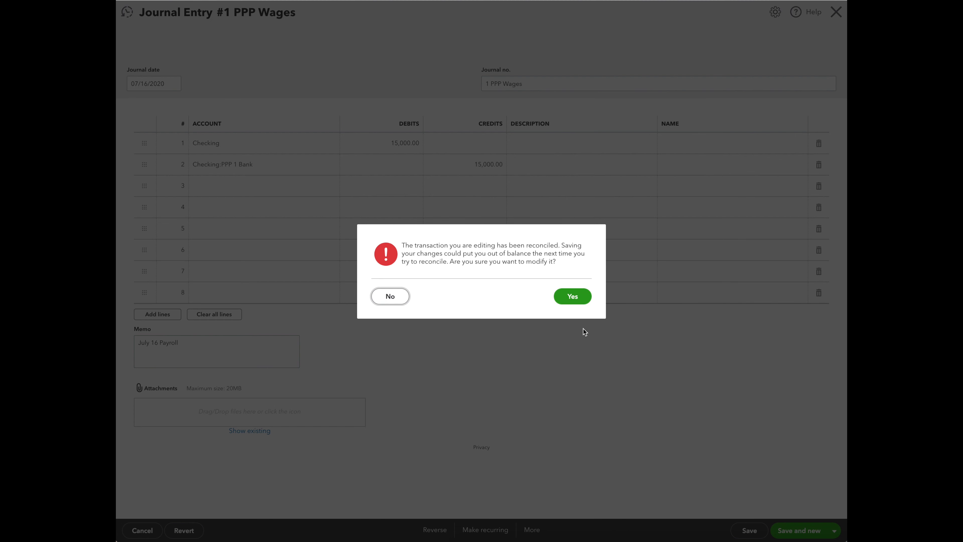
click(577, 296)
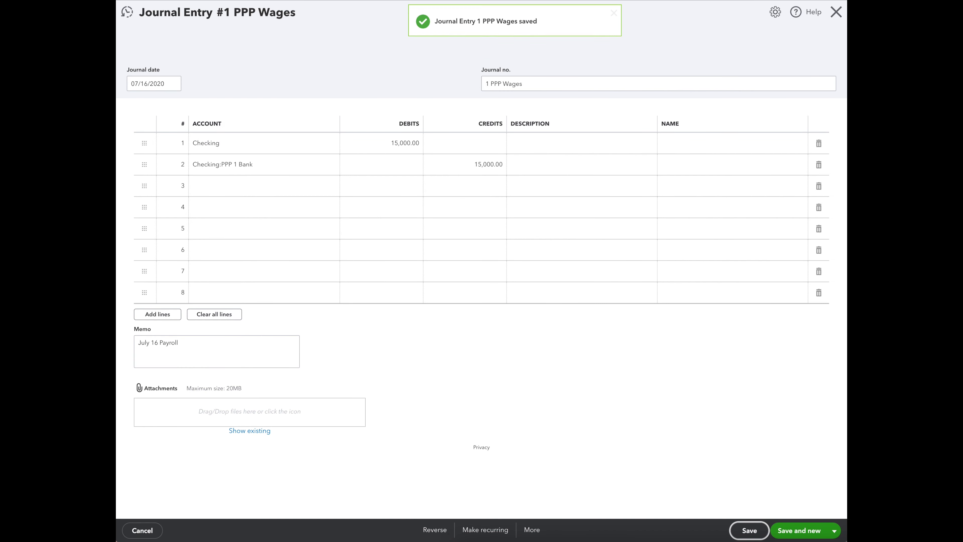
click(836, 12)
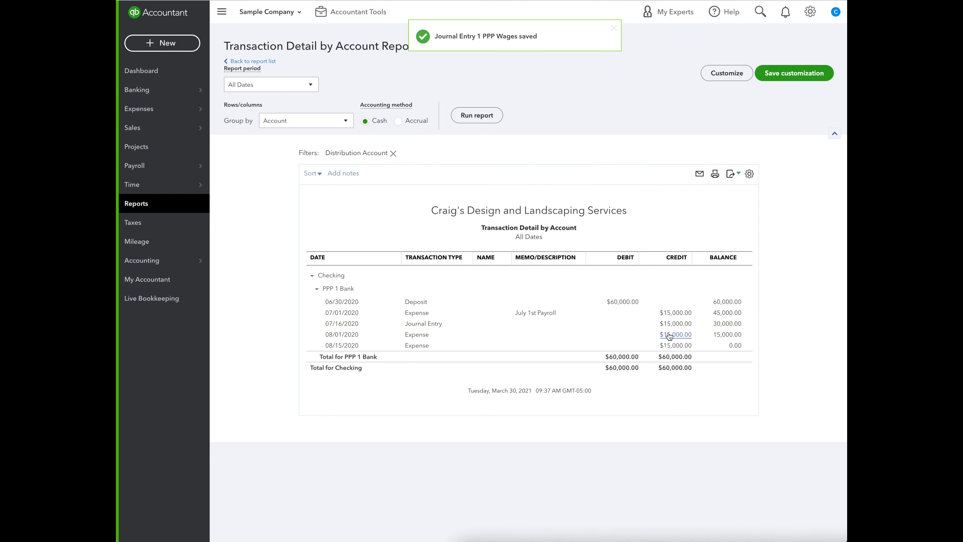
Copy the 07/16/2020 journal entry's memo into the description of its Checking:PPP 1 Bank line, then save and close the entry.
click(675, 323)
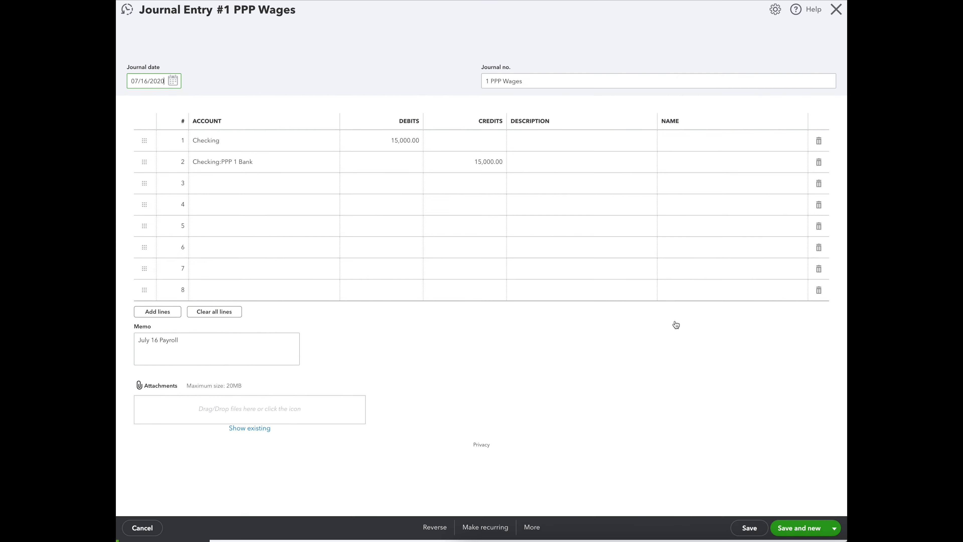
triple_click(153, 341)
key(ctrl+c)
click(604, 164)
key(ctrl+v)
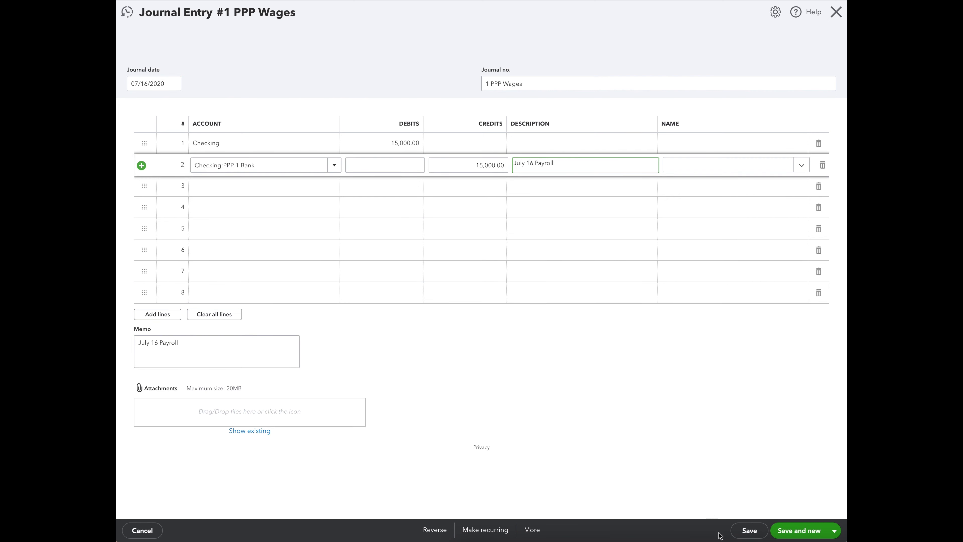
click(745, 528)
click(581, 297)
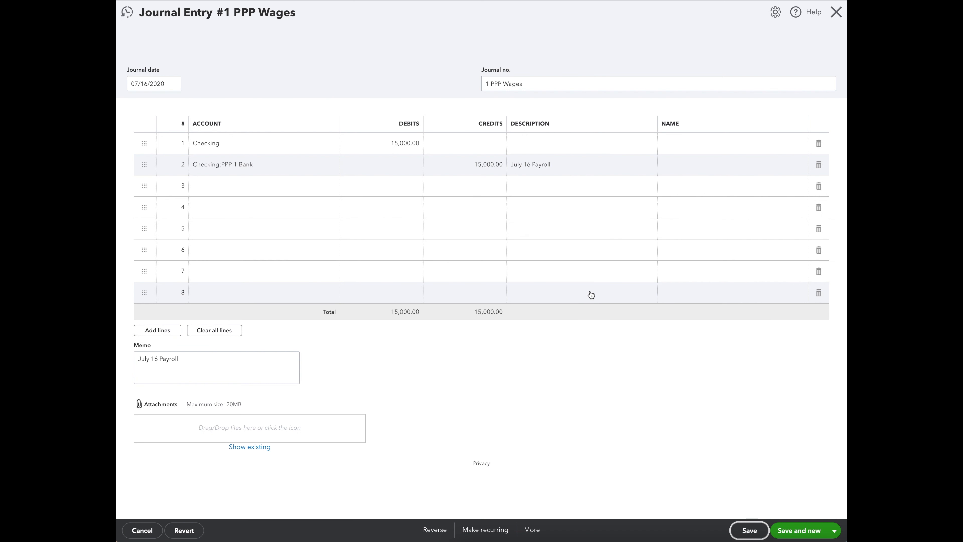
click(836, 12)
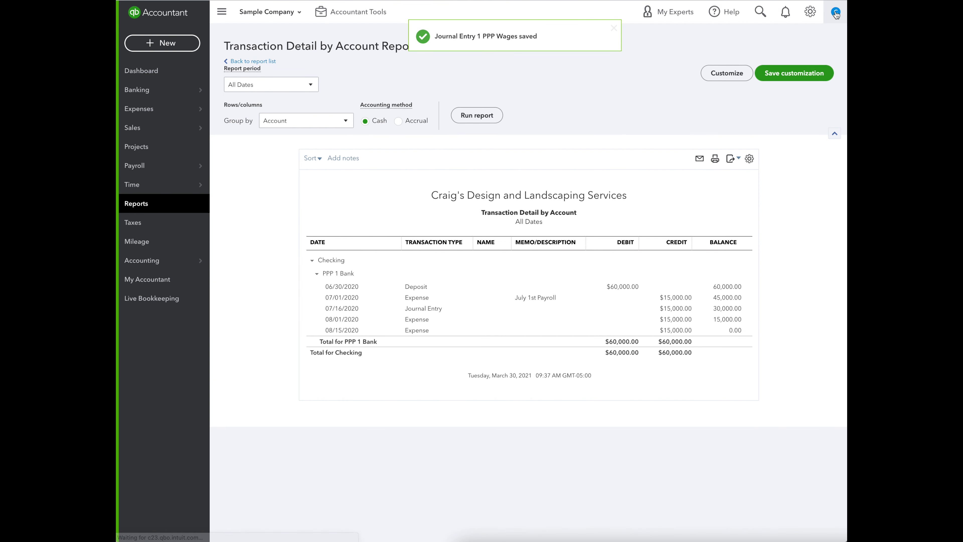
Add the memo "August 1st Payroll" to the 08/01/2020 expense, save the reconciled transaction and return to the report.
click(673, 336)
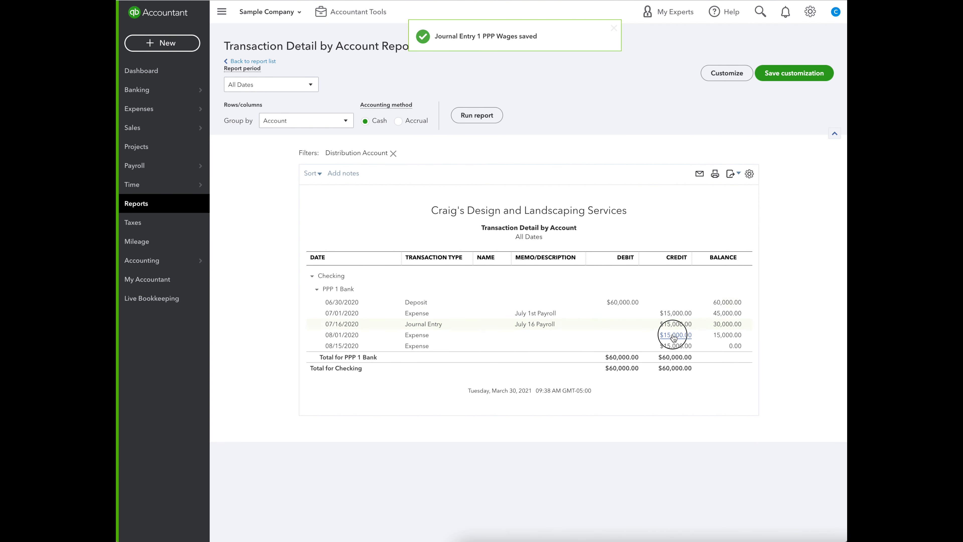
click(673, 336)
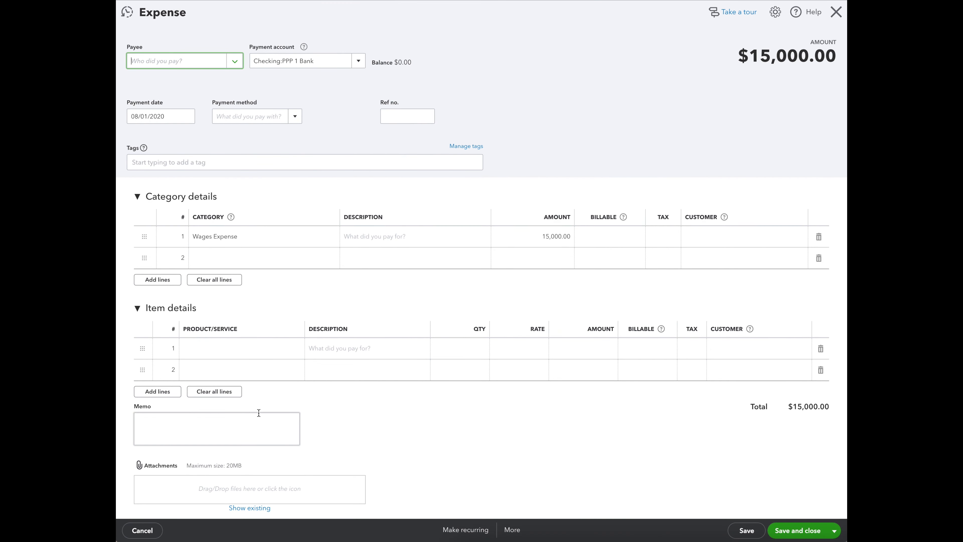
click(255, 419)
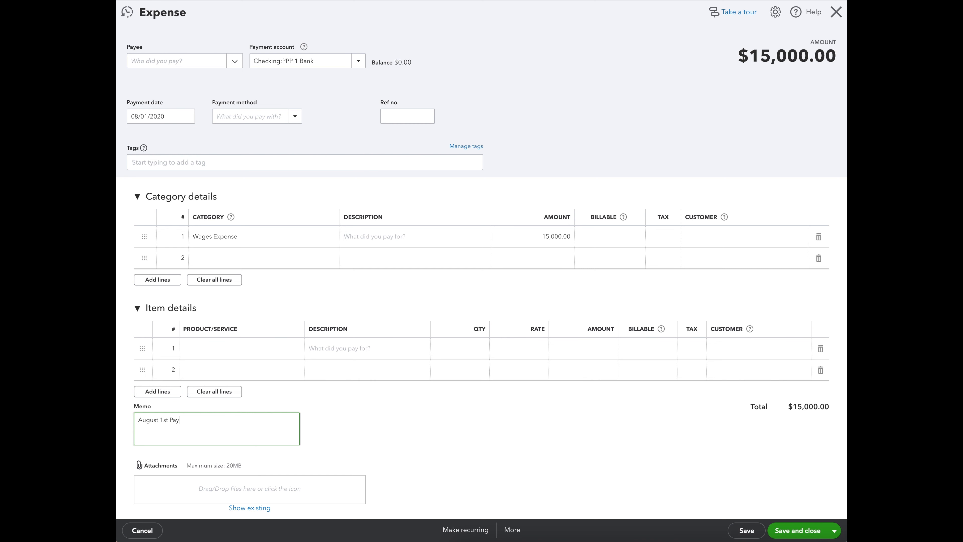
text(August 1st Payroll)
click(799, 530)
click(567, 299)
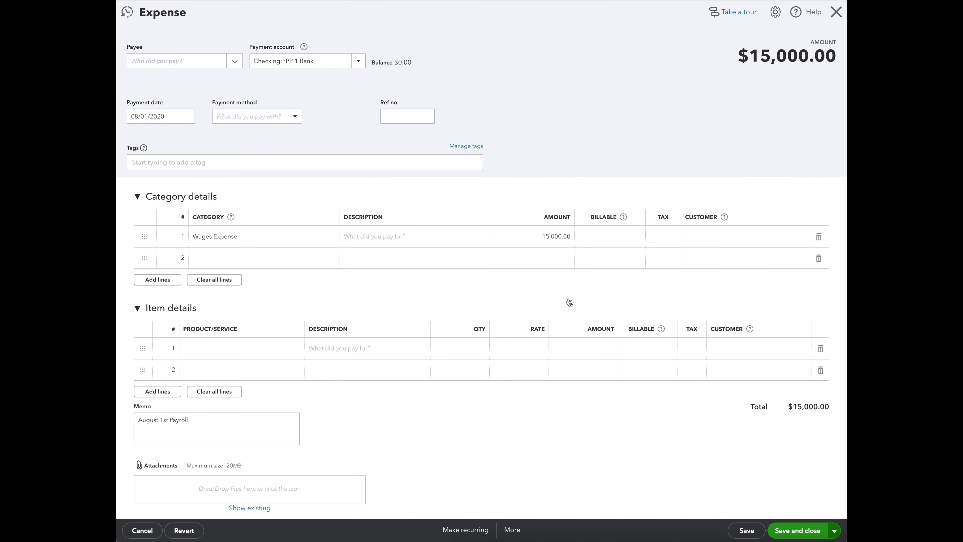
click(834, 17)
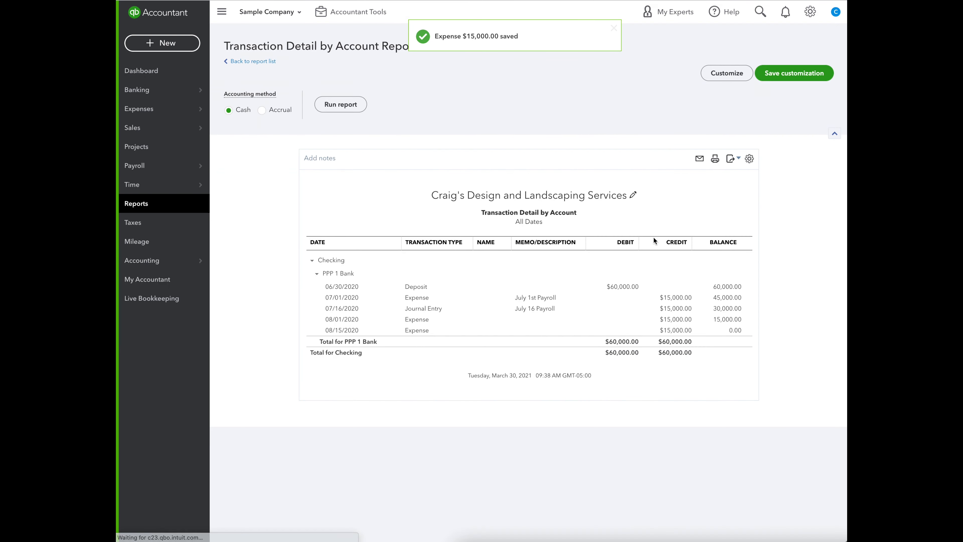
Add the memo "August 15th Payroll" to the 08/15/2020 expense, save the reconciled transaction and return to the report.
click(676, 346)
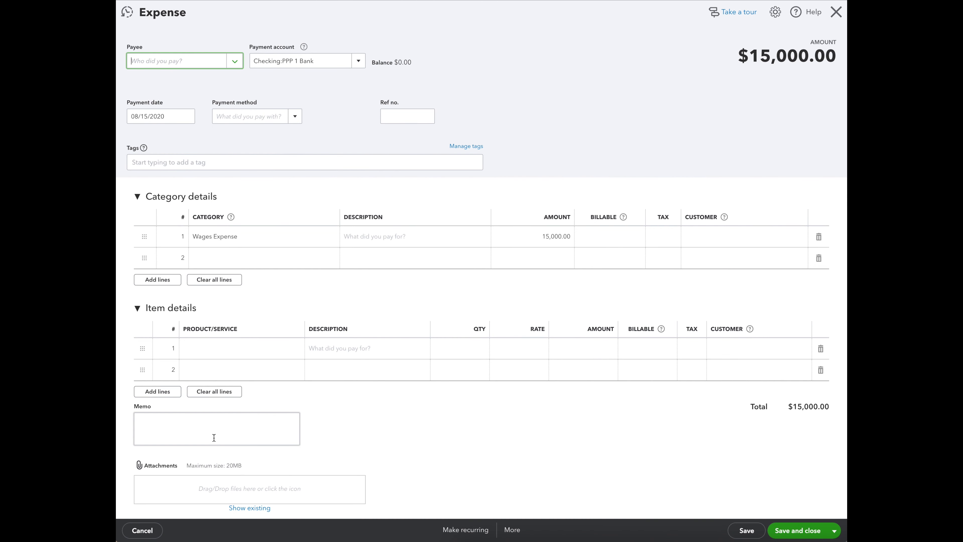
click(182, 435)
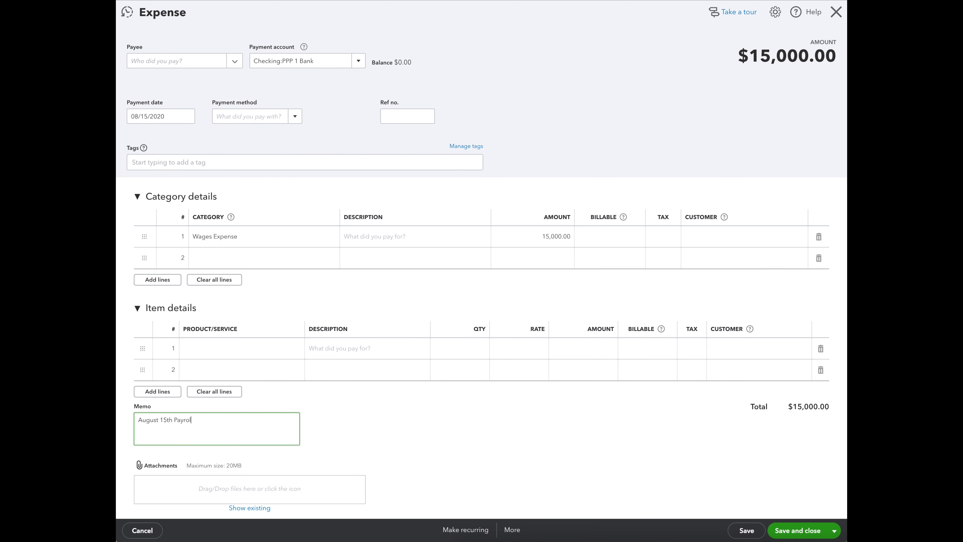
click(743, 529)
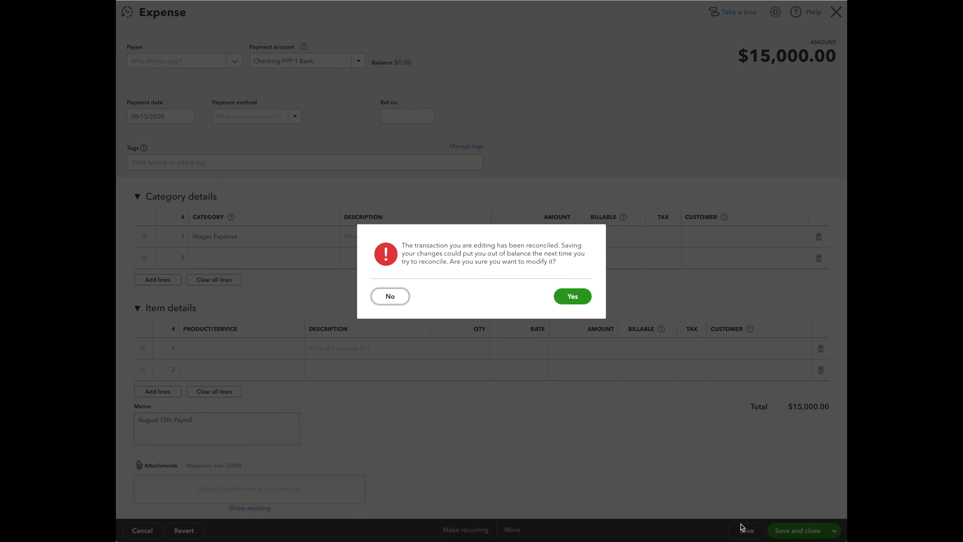
click(572, 296)
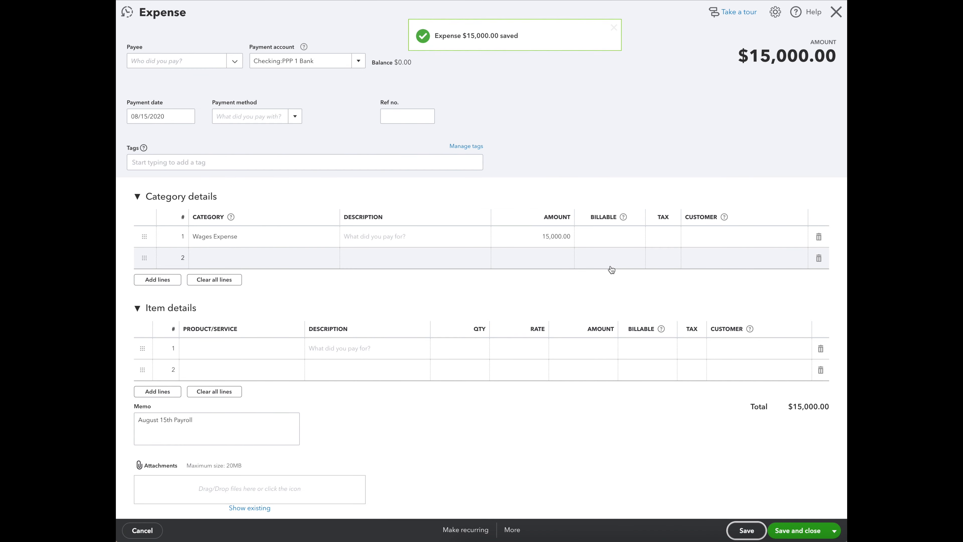
click(831, 14)
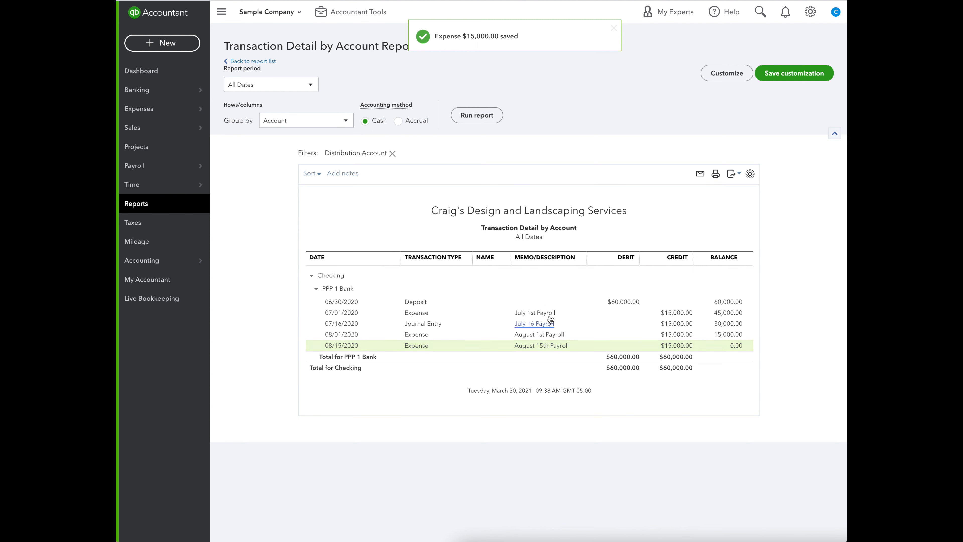
drag(726, 347, 742, 346)
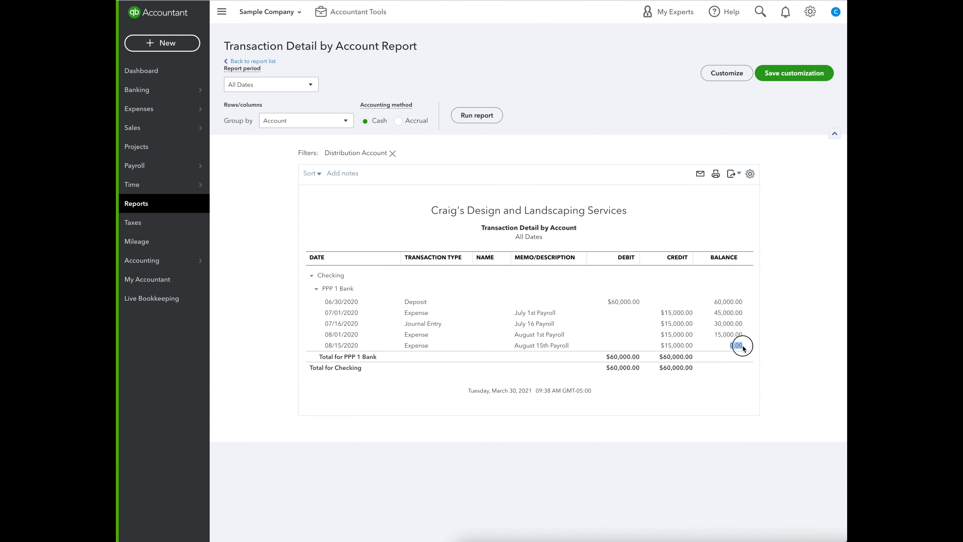
Retitle the Transaction Detail by Account report "PPP Draw 1 Spending" and save the customization.
click(529, 227)
click(528, 229)
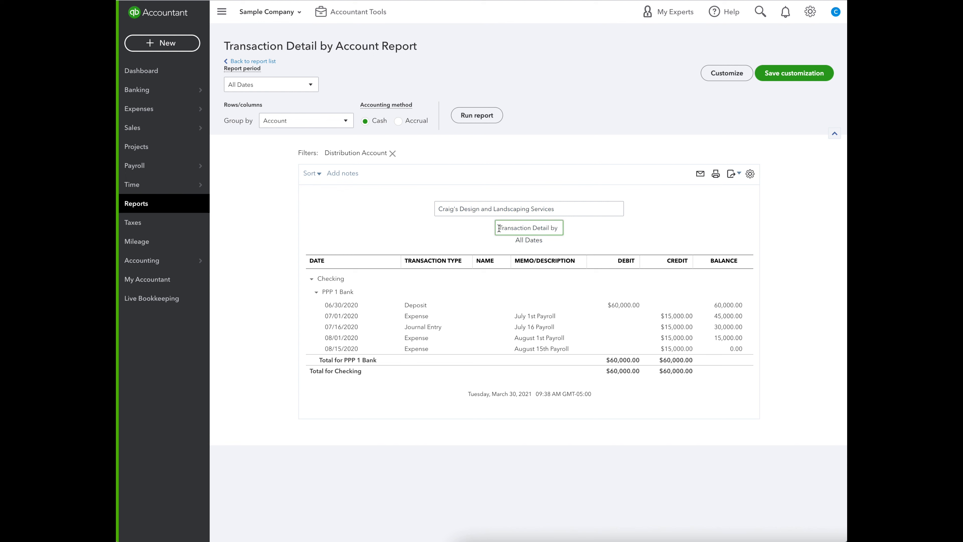
drag(500, 228, 587, 225)
text(PPP Draw 1 Spending)
click(780, 80)
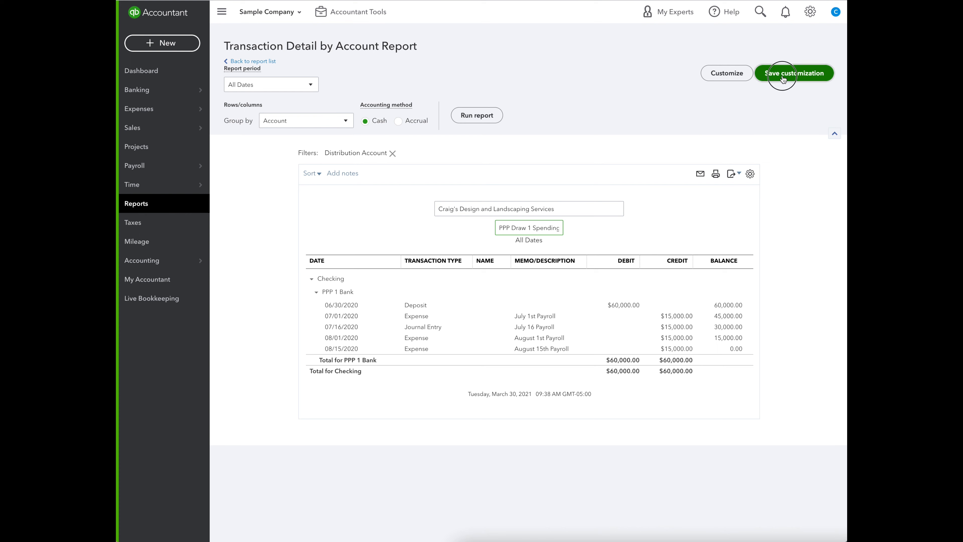
click(812, 278)
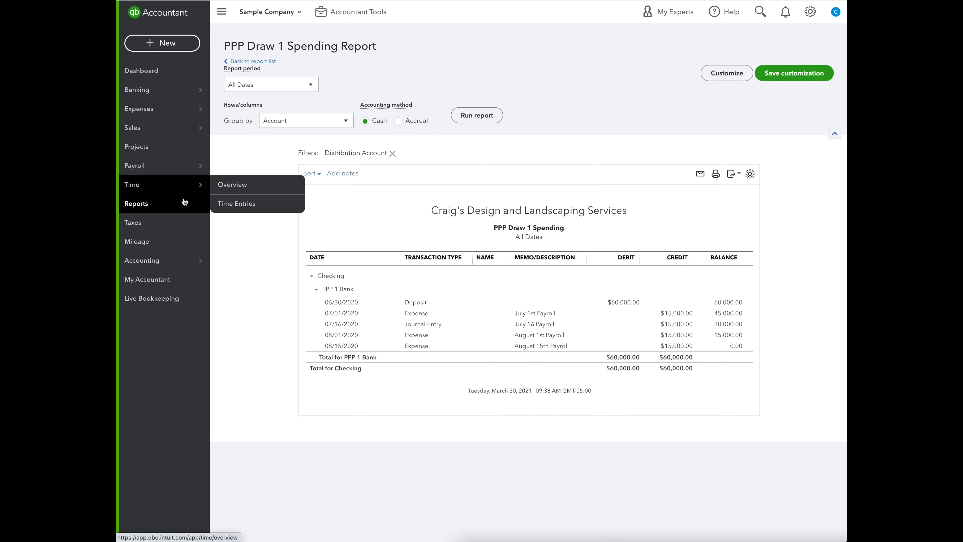
Open the Chart of Accounts and filter the account list by "ppp".
mouse_move(163, 262)
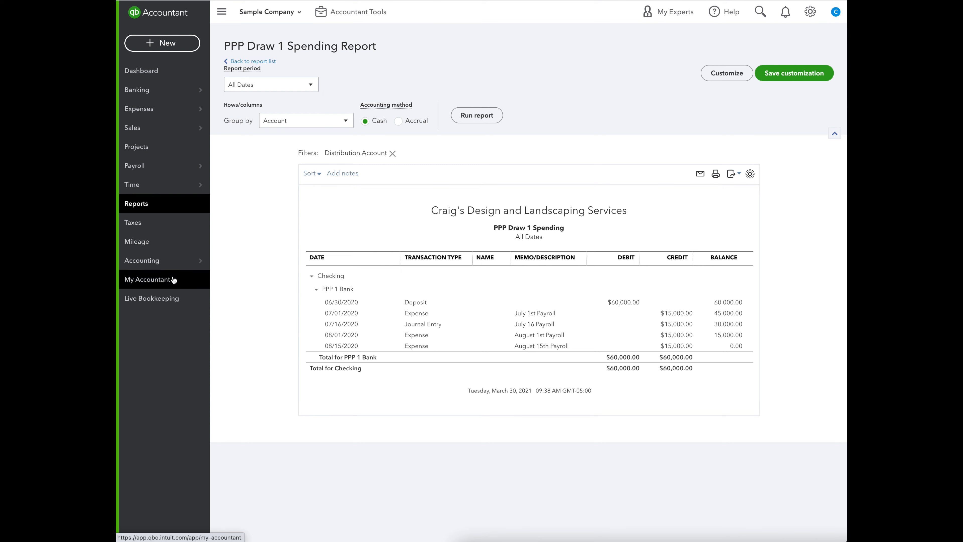
click(227, 260)
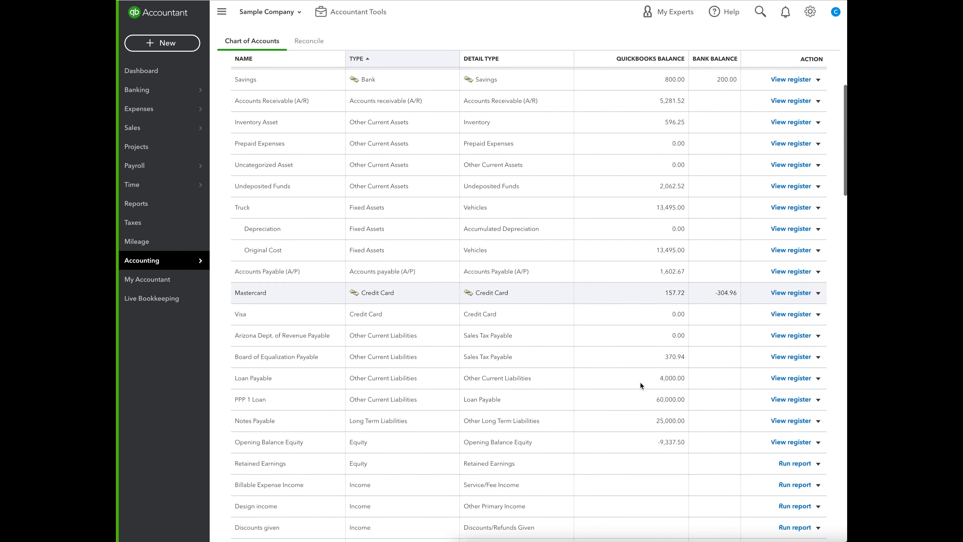
scroll(641, 382, down, 2)
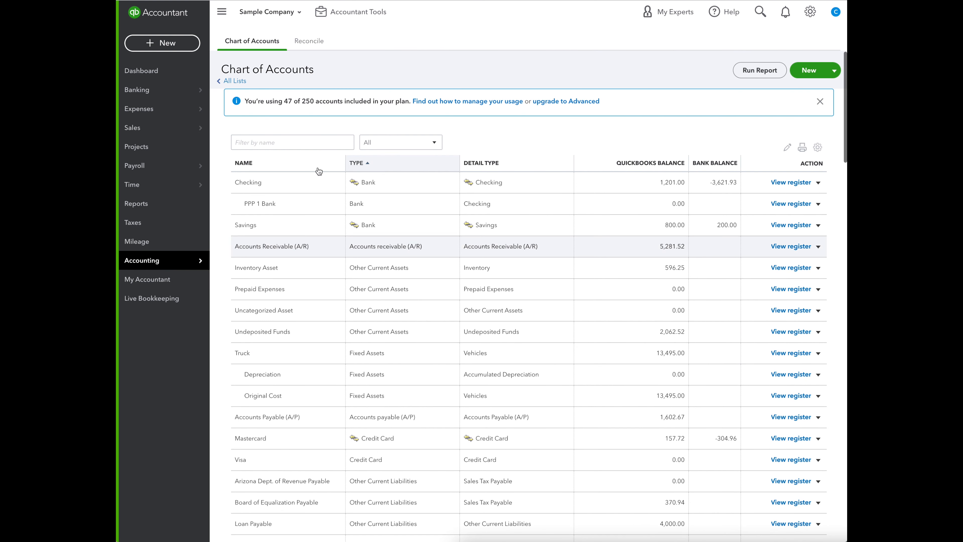
click(292, 142)
text(ppp)
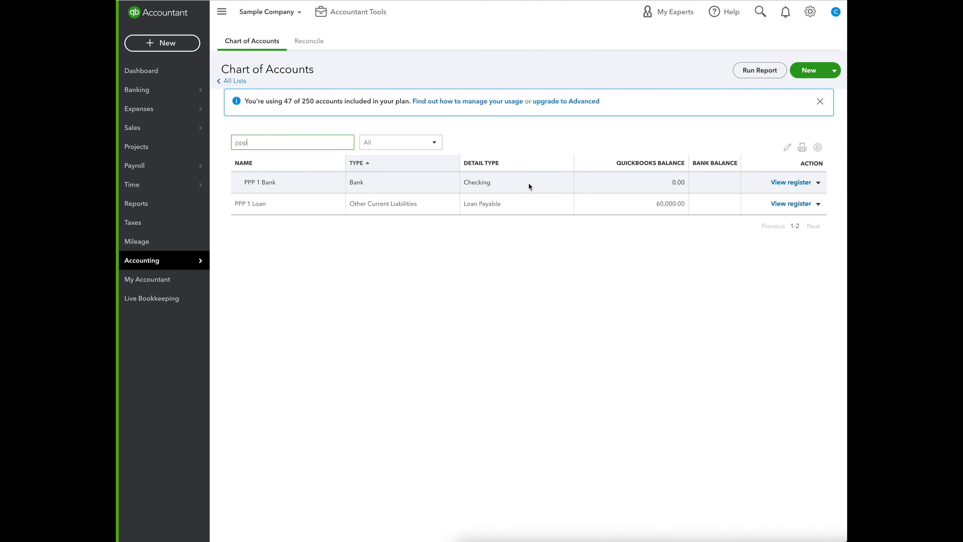
click(818, 203)
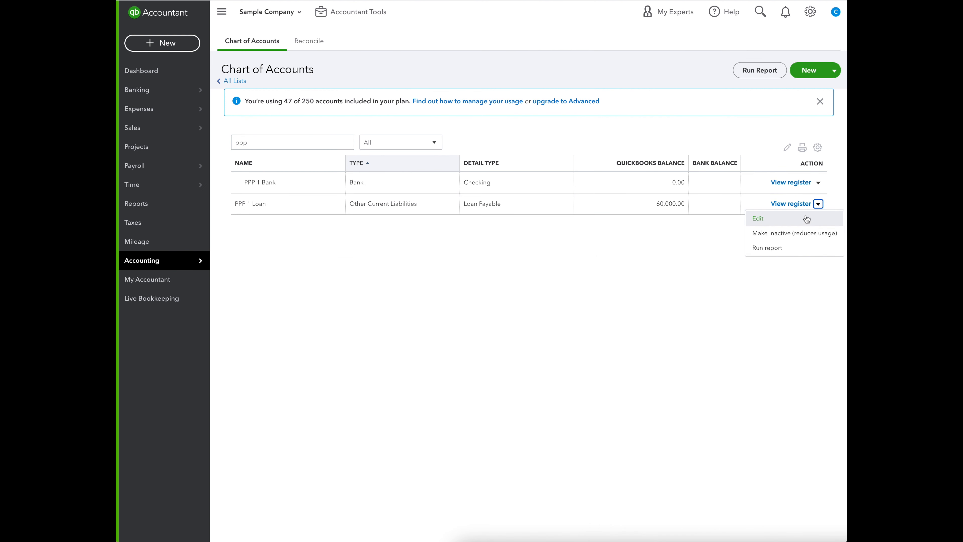
click(790, 221)
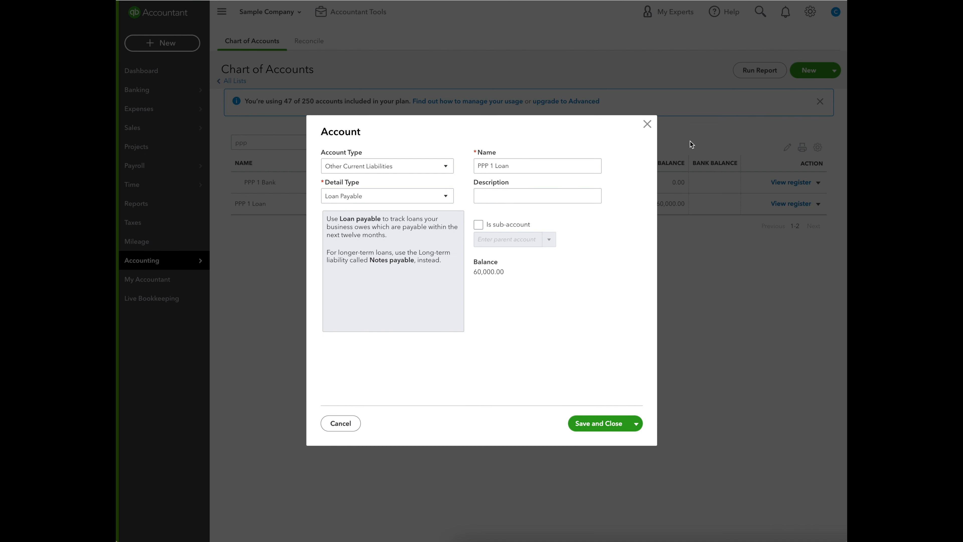
click(646, 125)
Open the register of the PPP 1 Loan account and start a new journal entry in it.
click(784, 204)
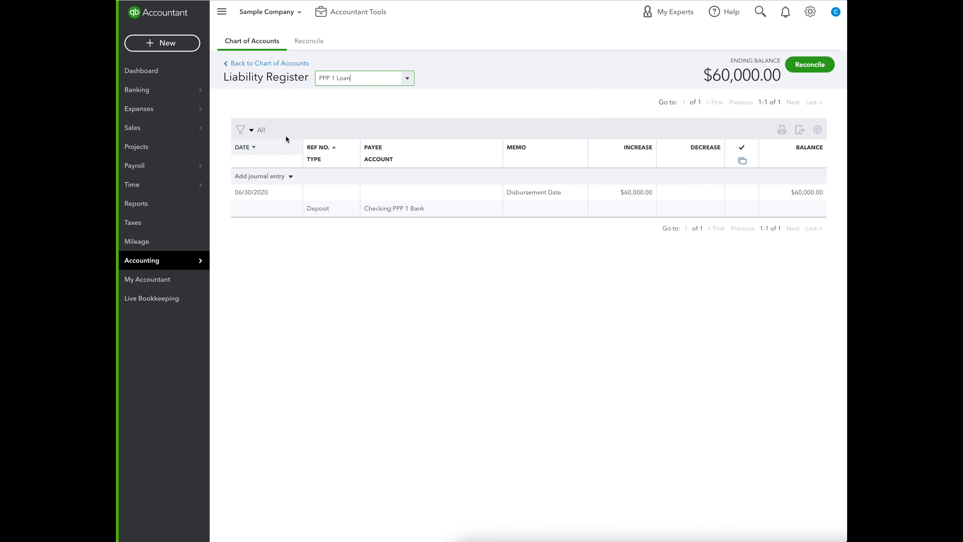
click(265, 176)
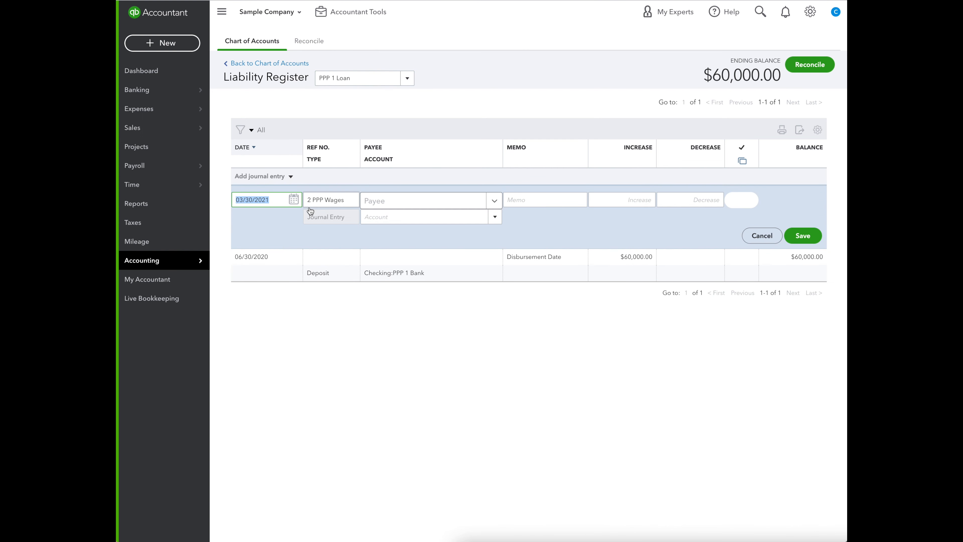
click(296, 204)
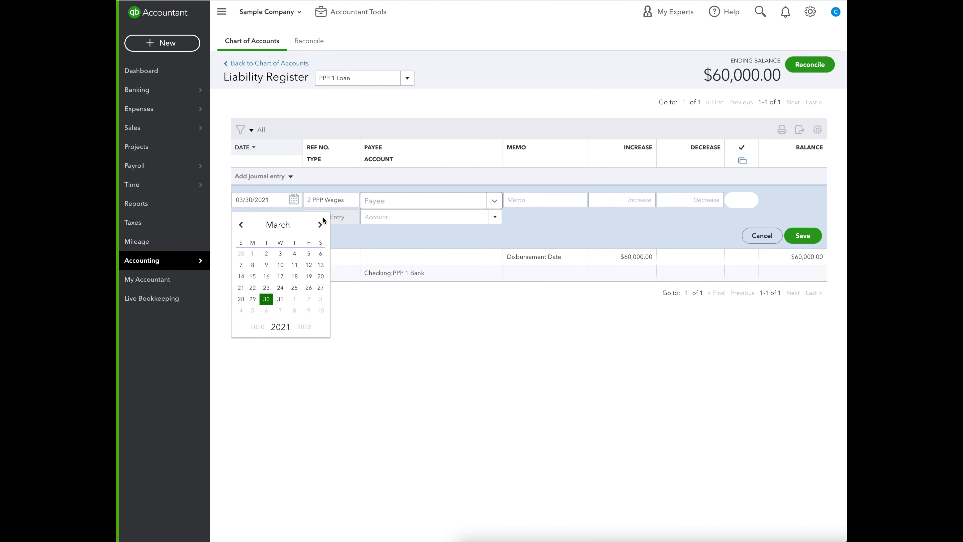
click(321, 225)
click(322, 225)
click(321, 225)
click(241, 226)
click(241, 225)
click(241, 225)
click(242, 225)
click(241, 225)
click(241, 225)
click(241, 226)
click(241, 225)
click(242, 225)
click(242, 225)
click(320, 225)
click(320, 225)
click(321, 225)
click(362, 237)
Open the date of the new PPP 1 Loan journal entry for editing.
click(294, 199)
click(265, 199)
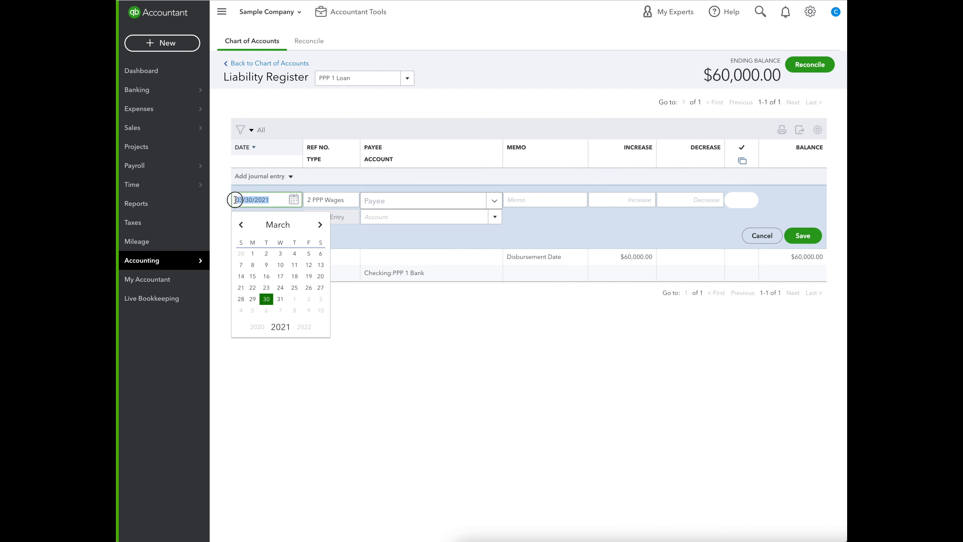
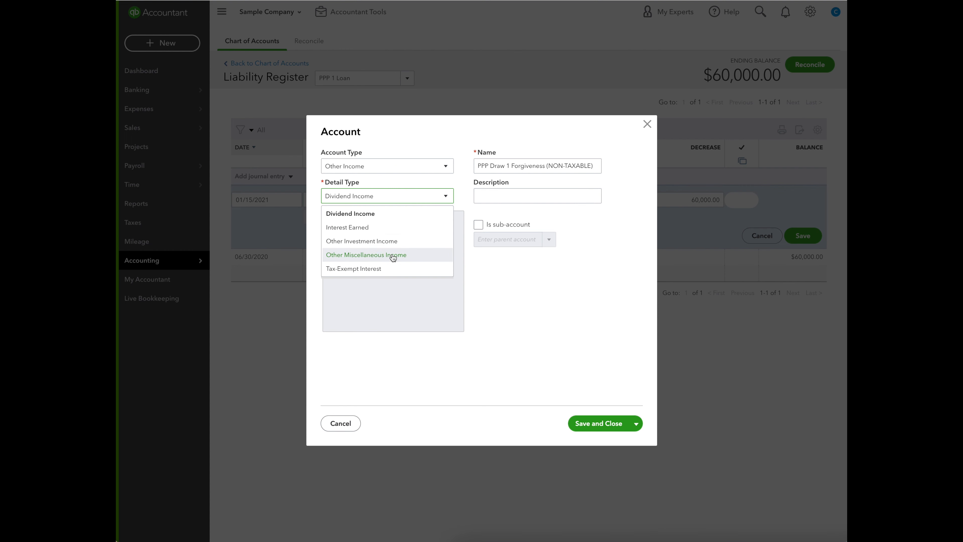
Describe the PPP Draw 1 Forgiveness (NON-TAXABLE) account as "Covid-19 Relief and Consolidated Appropriations Act", then save the account and the journal entry.
click(497, 198)
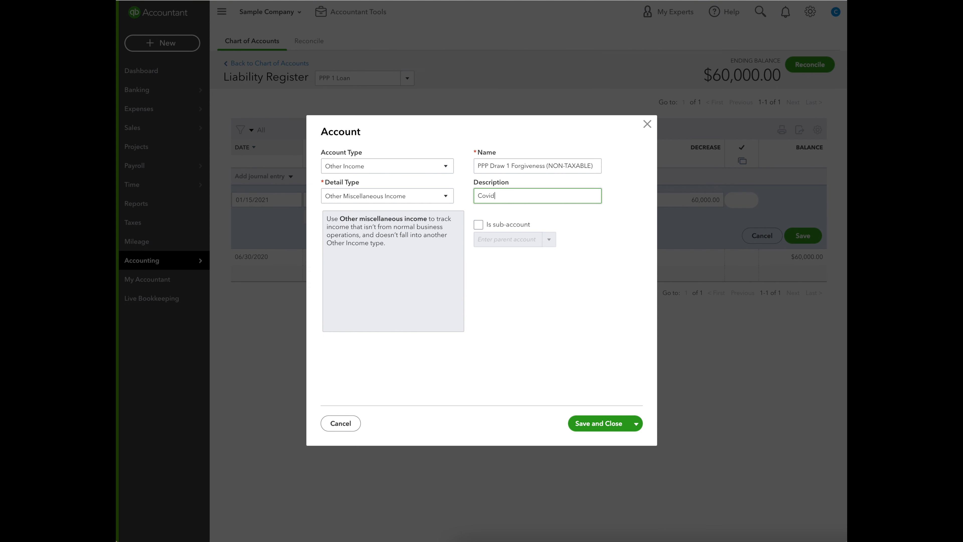
text(Covid-19 Relief)
text(and Co)
text(nsolidad)
text(ted App)
text(ropriations Act)
click(595, 419)
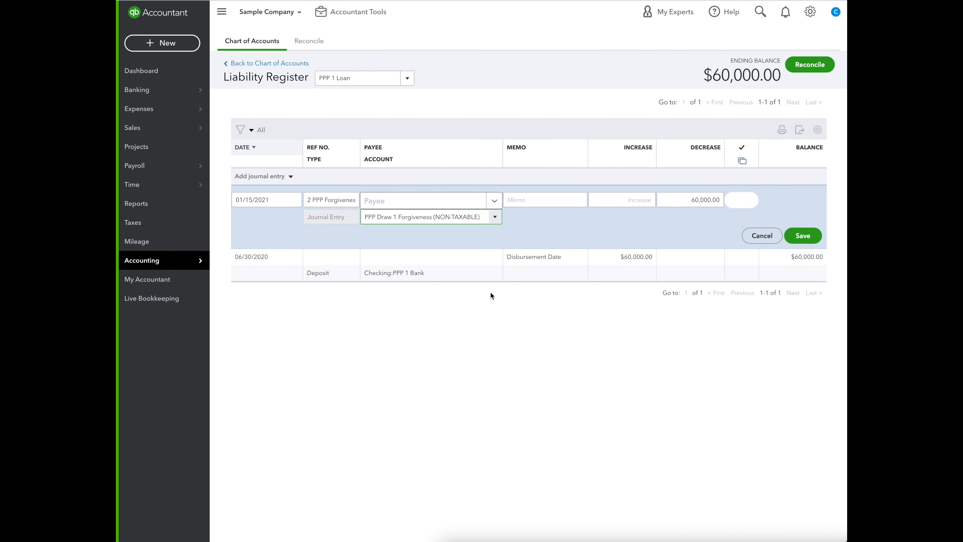
click(810, 238)
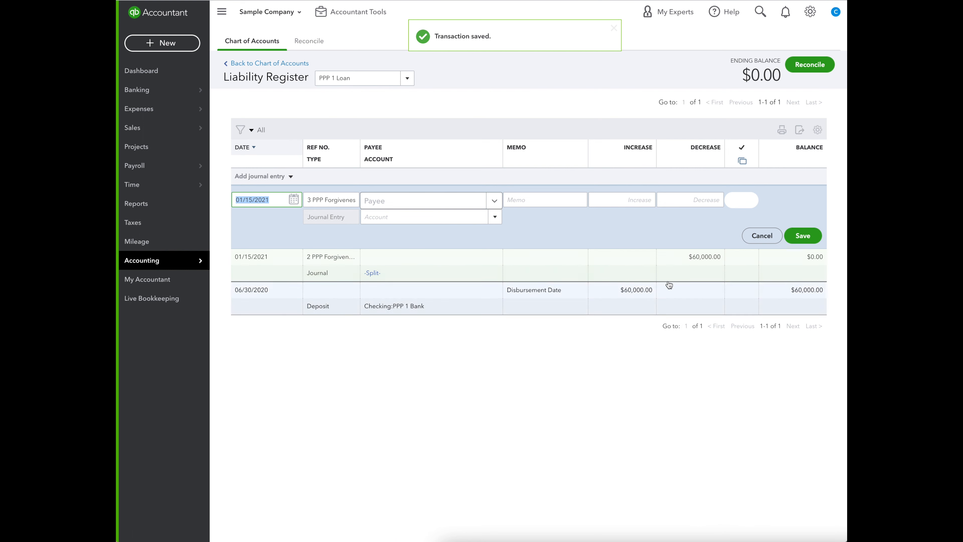
Start reconciling the PPP 1 Loan account with an ending balance of 0.00 and an ending date of 01/31/2021.
click(815, 65)
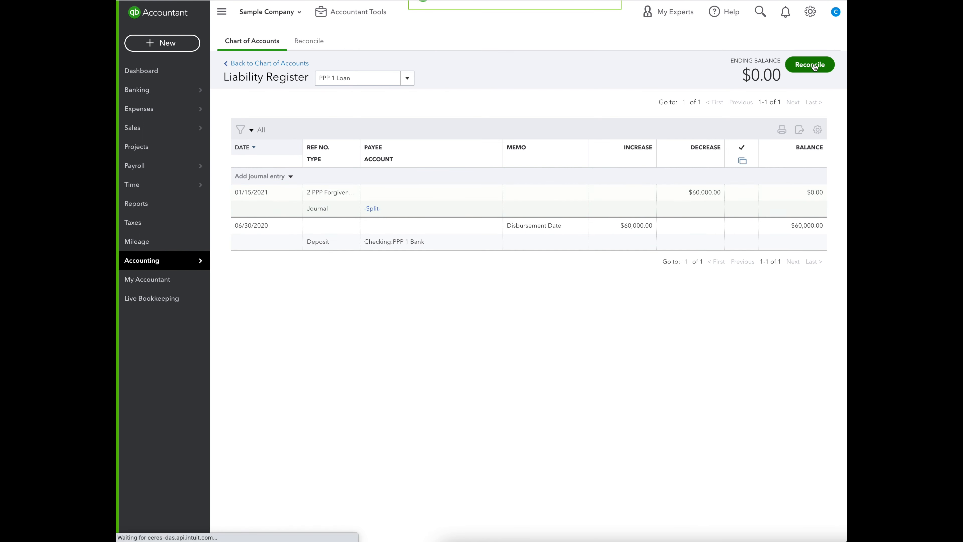
click(475, 360)
text(0)
click(552, 367)
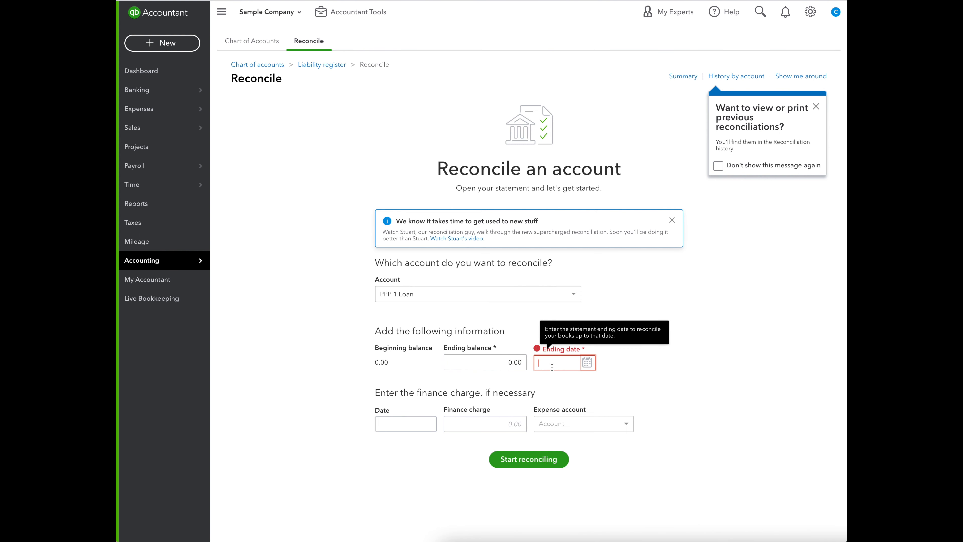
text(01)
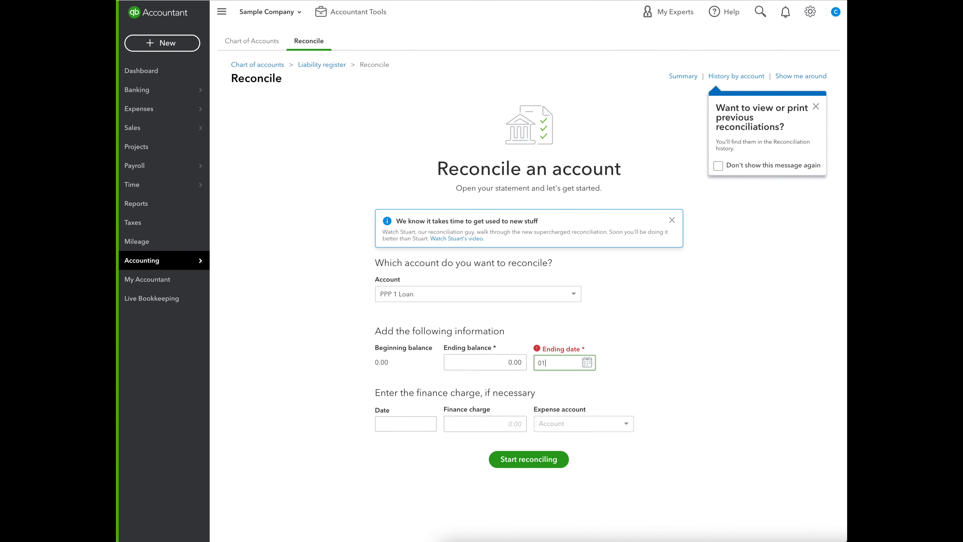
click(586, 362)
click(544, 386)
click(544, 387)
click(545, 472)
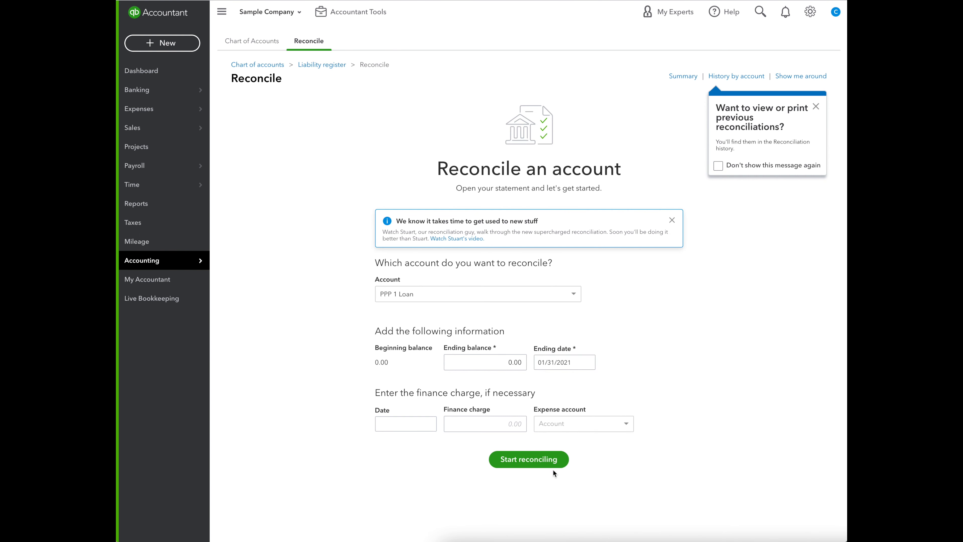
click(532, 459)
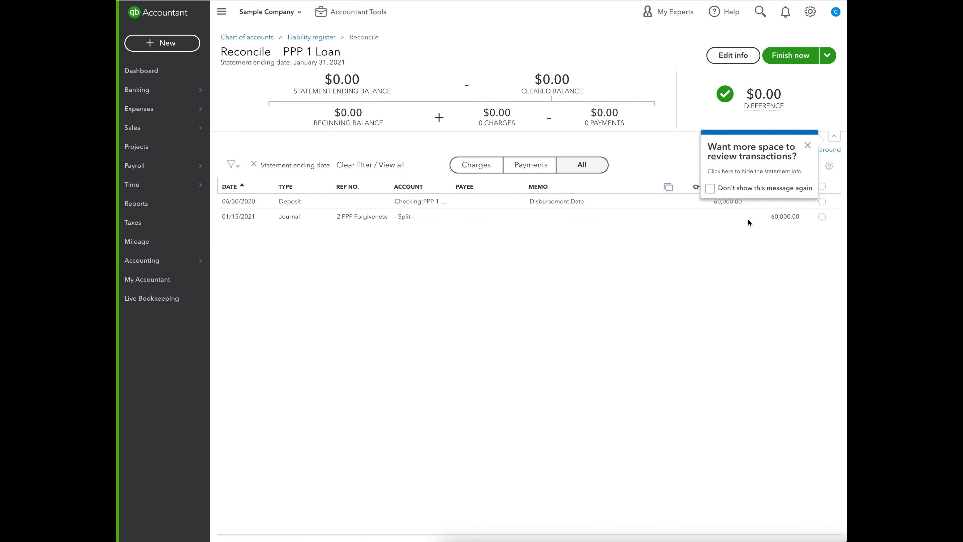
Select all transactions in the PPP 1 Loan reconciliation and finish it.
click(807, 145)
click(804, 175)
click(822, 186)
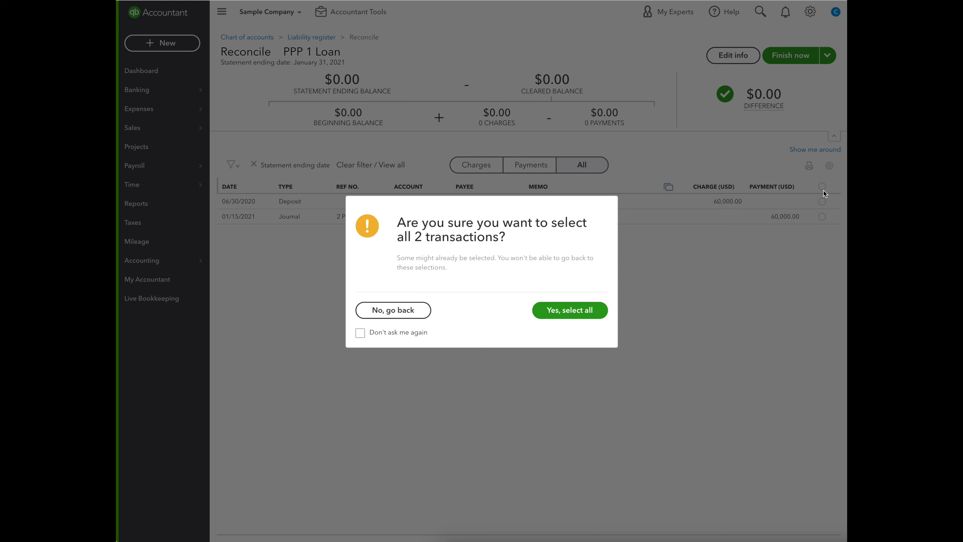
click(569, 312)
click(788, 60)
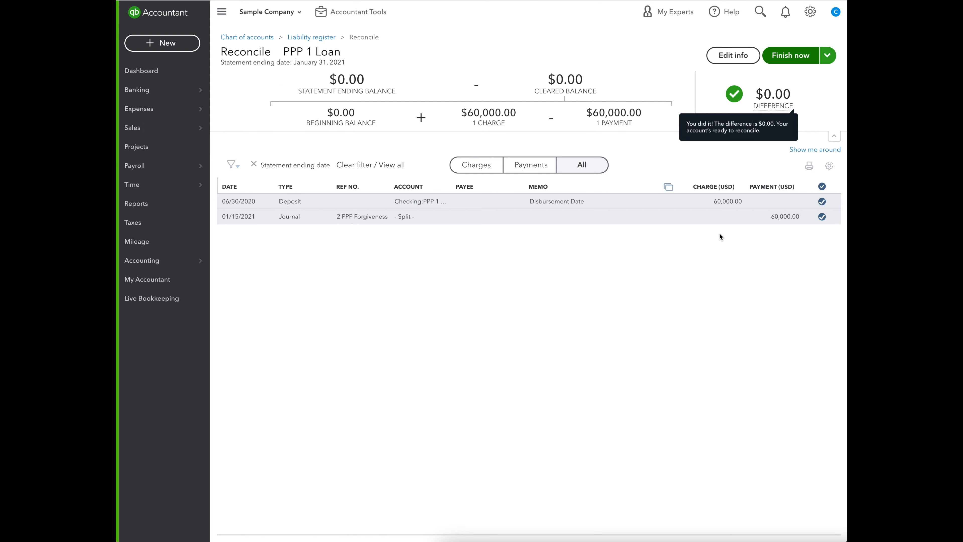
click(604, 341)
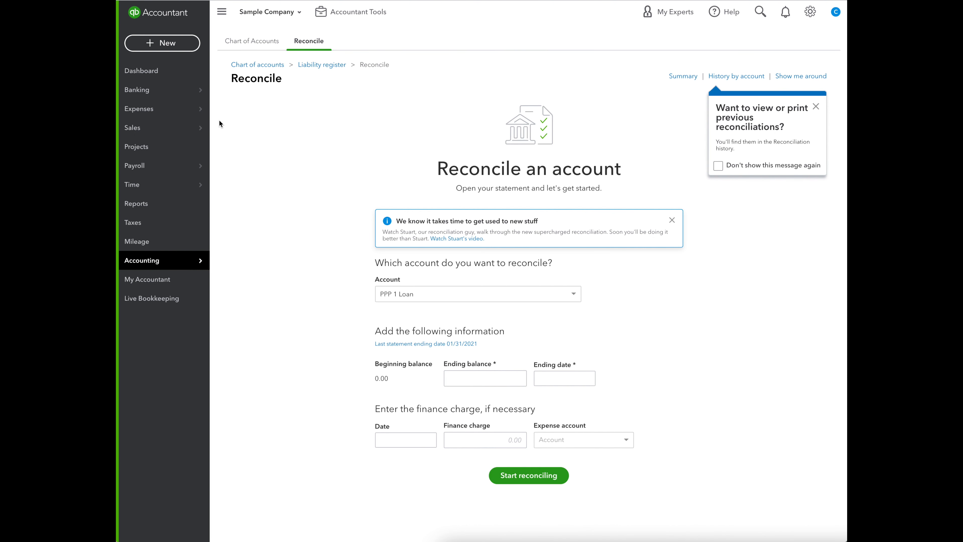
Open the Profit and Loss report, examine its Other Income section, and return to the reports list.
mouse_move(193, 261)
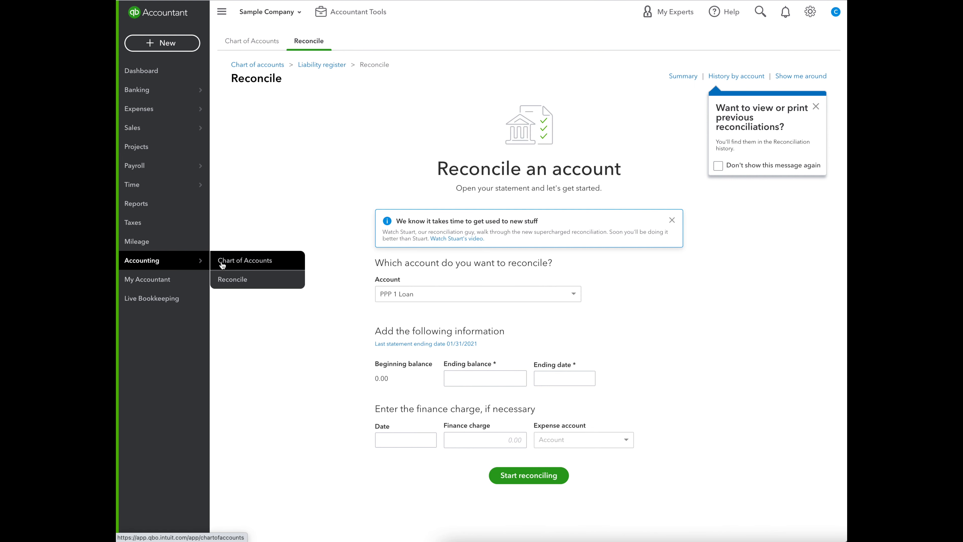
click(147, 204)
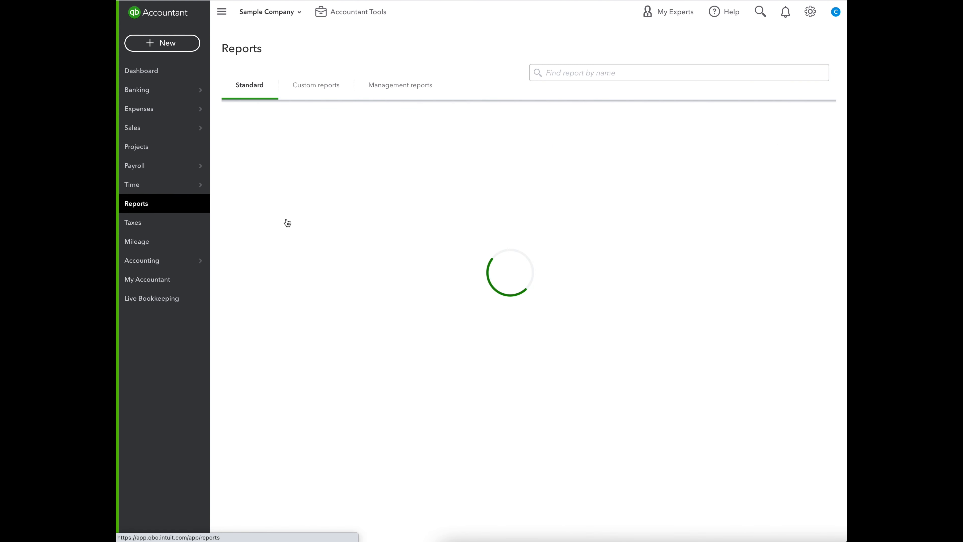
click(281, 188)
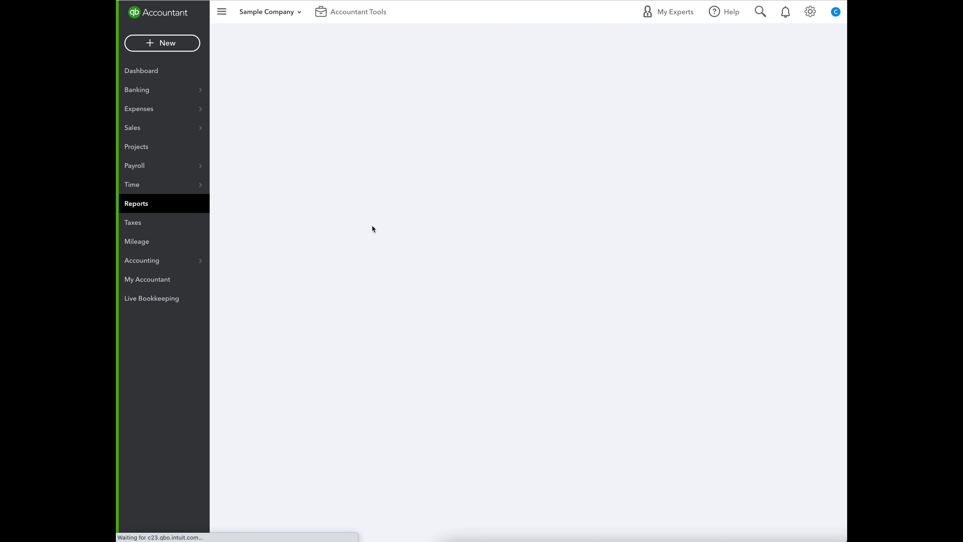
scroll(413, 268, down, 10)
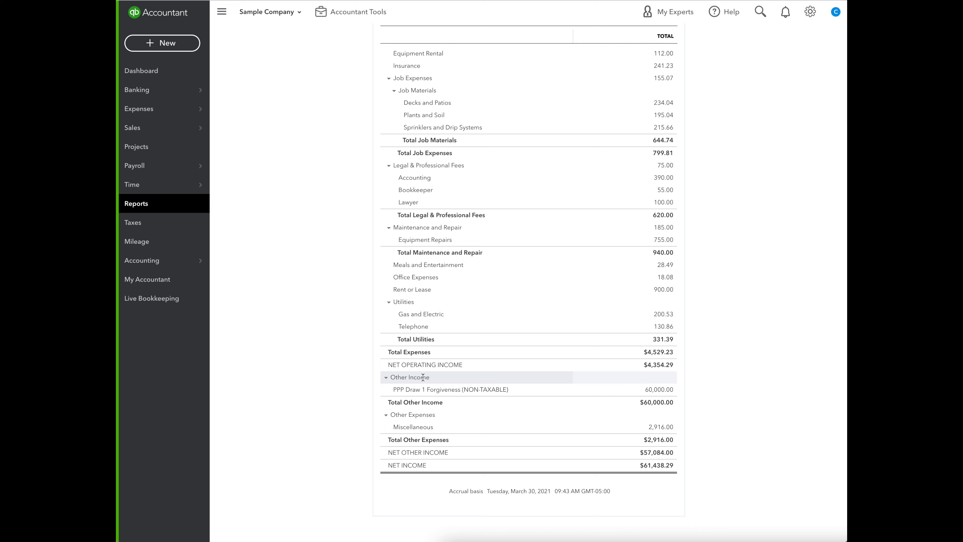
scroll(423, 378, up, 15)
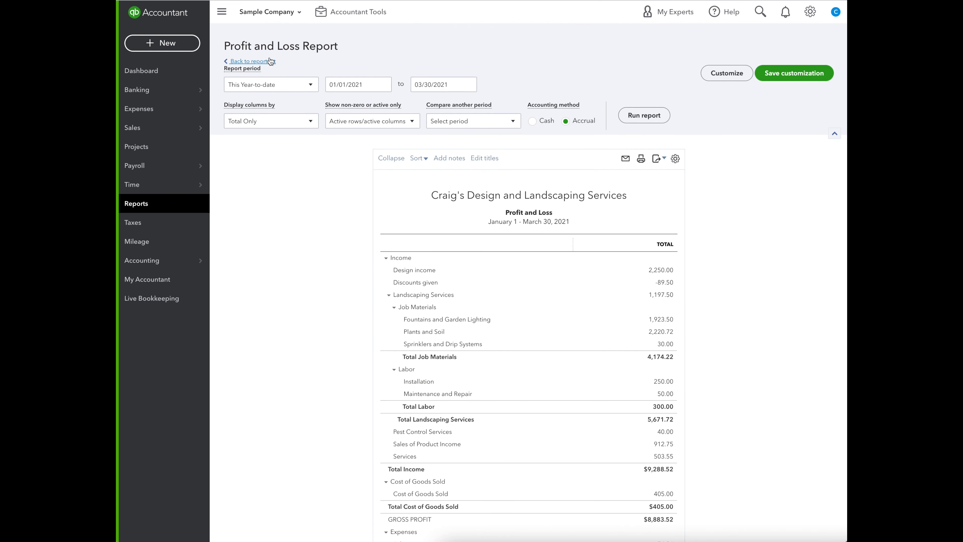
click(270, 61)
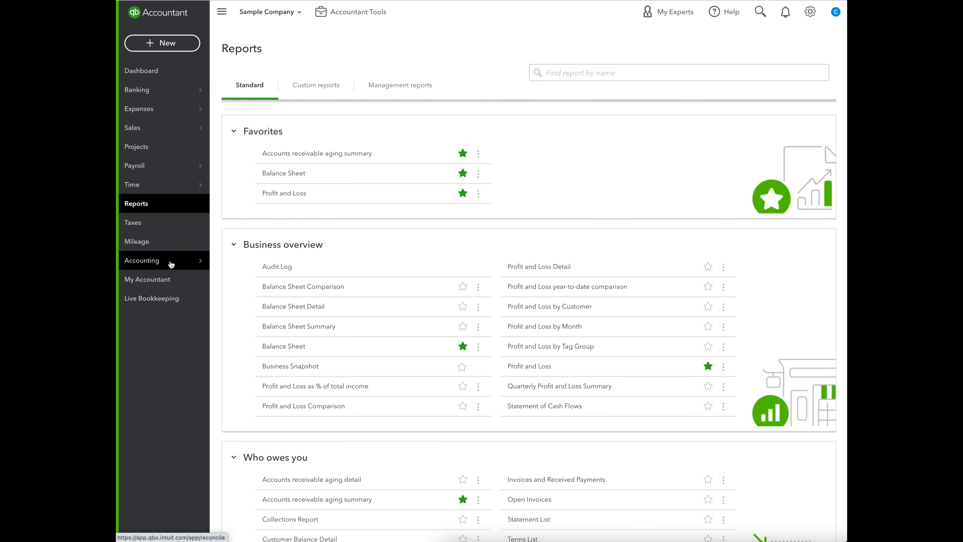
Start a new Bank account in the Chart of Accounts with detail type Checking and the name "PPP 2 Bank".
mouse_move(171, 265)
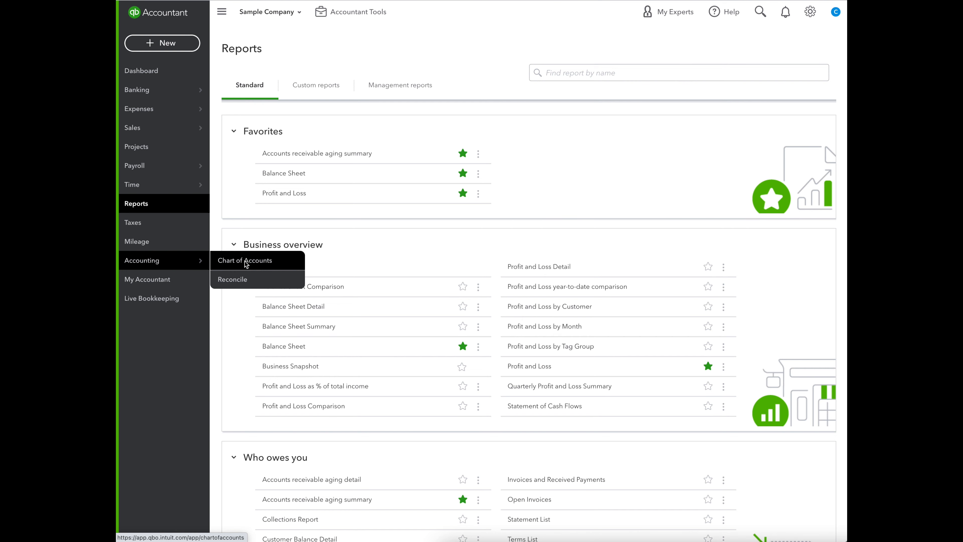
click(245, 264)
click(810, 73)
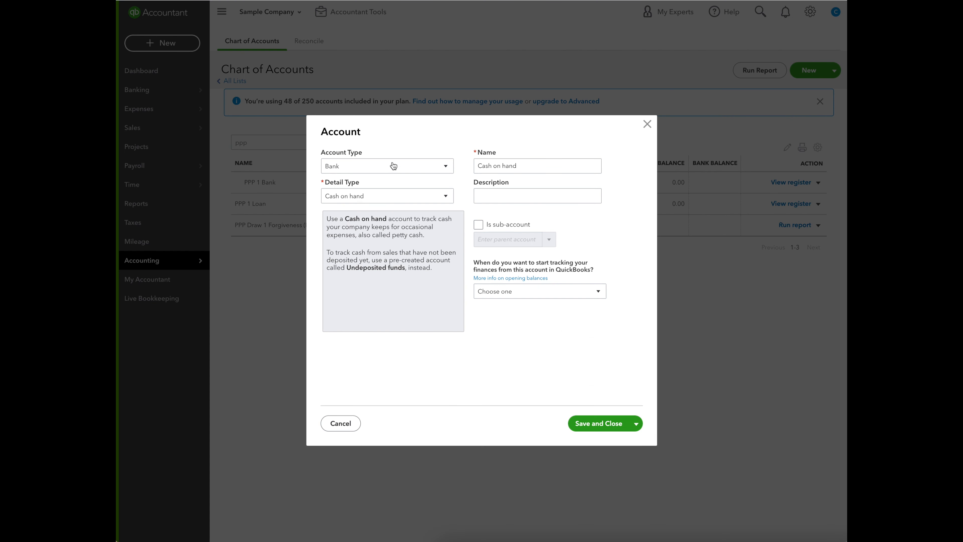
click(399, 197)
click(377, 228)
double_click(513, 170)
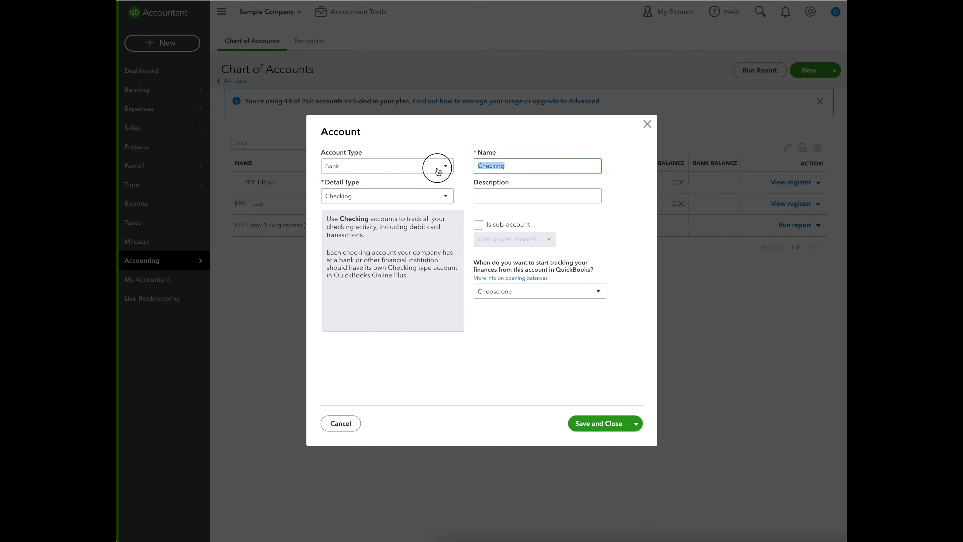
text(PPP 2 Bank)
Make PPP 2 Bank a sub-account of Checking and save the account.
click(478, 224)
click(544, 239)
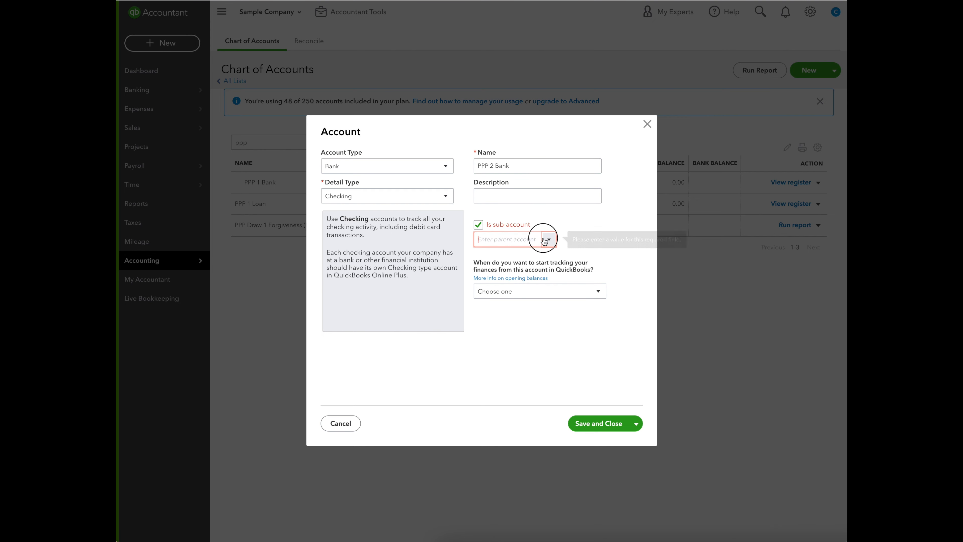
click(509, 254)
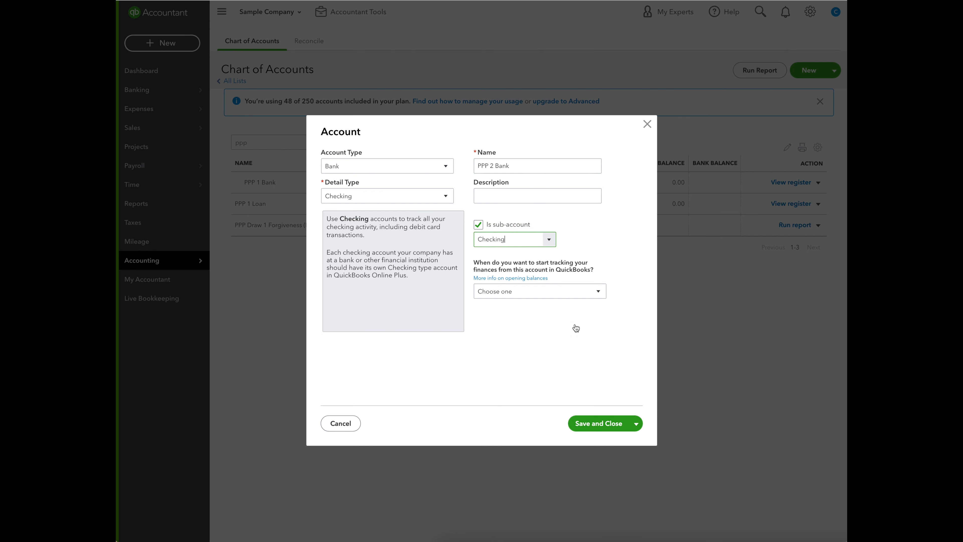
click(599, 421)
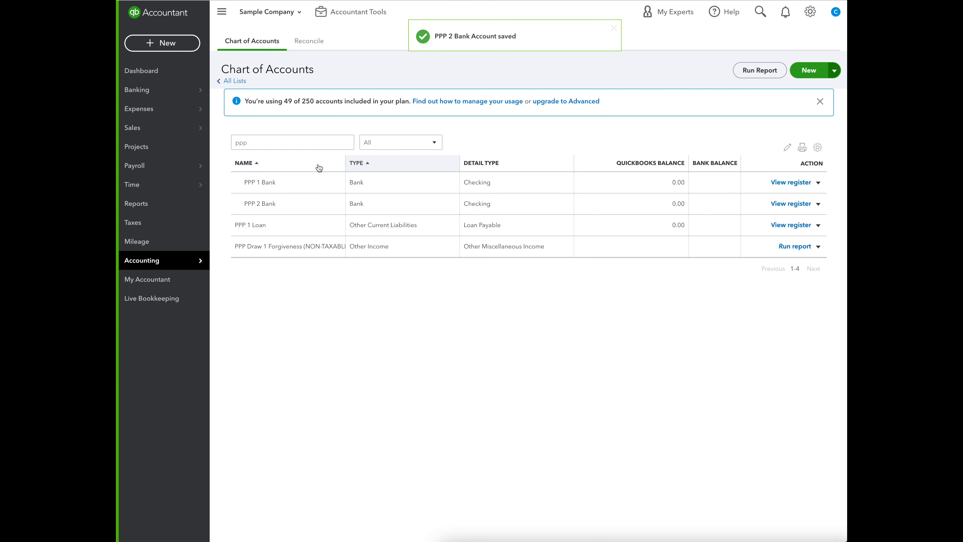
Clear the account name filter and make the PPP 1 Bank account inactive.
drag(290, 143, 208, 140)
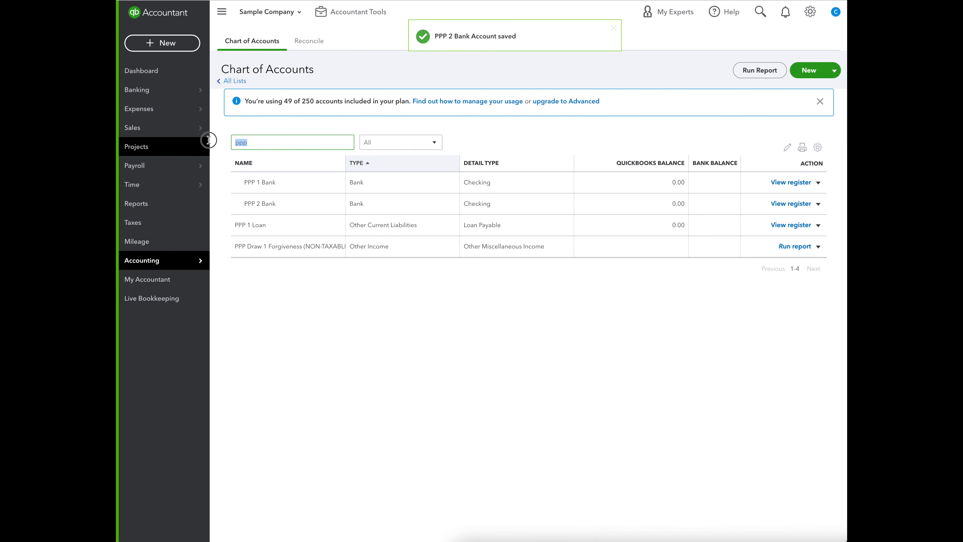
key(BackSpace)
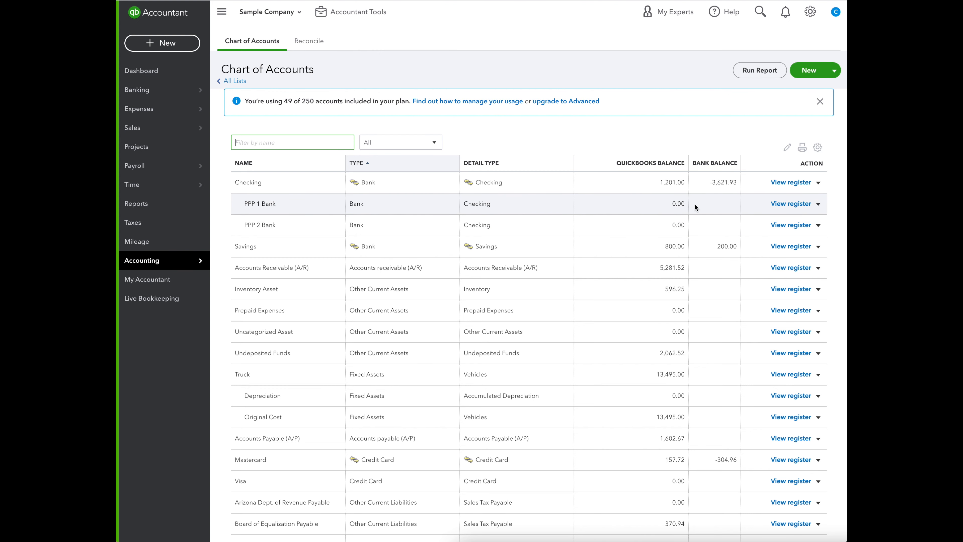
click(818, 203)
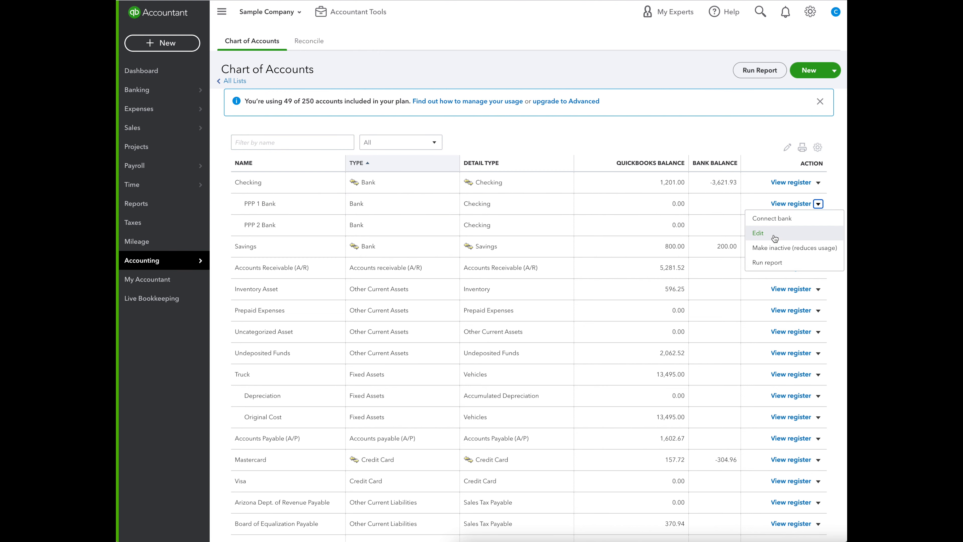
click(776, 251)
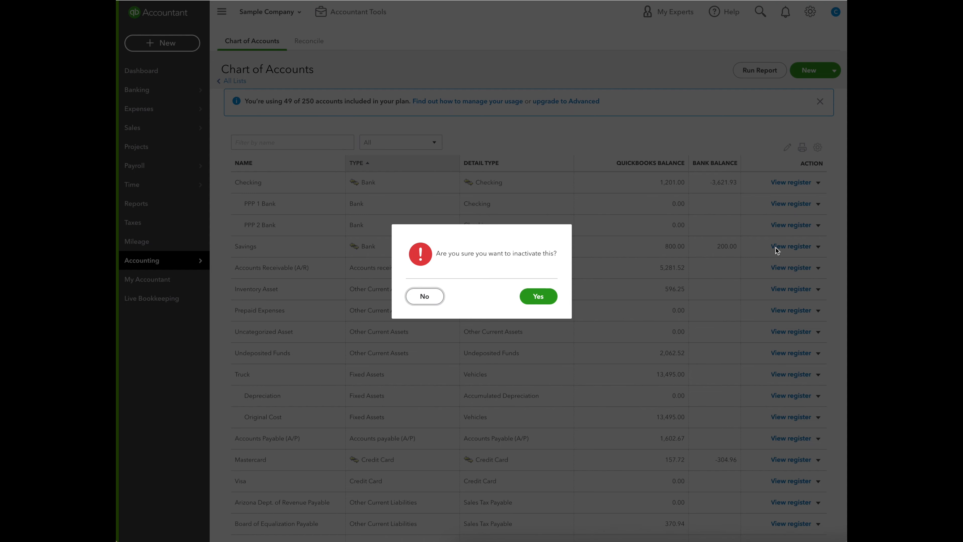
click(534, 296)
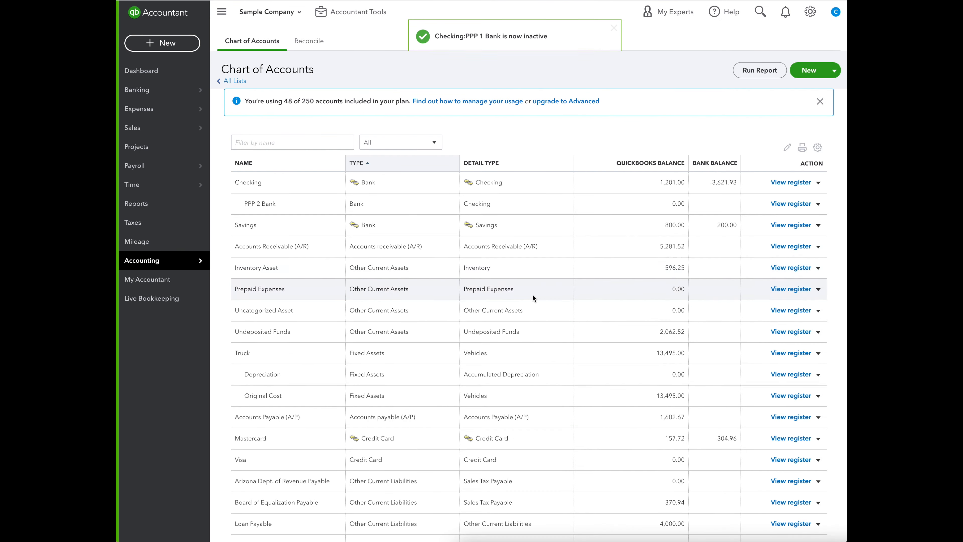
Include inactive accounts in the Chart of Accounts list and open the available actions for PPP 1 Bank.
scroll(657, 209, down, 5)
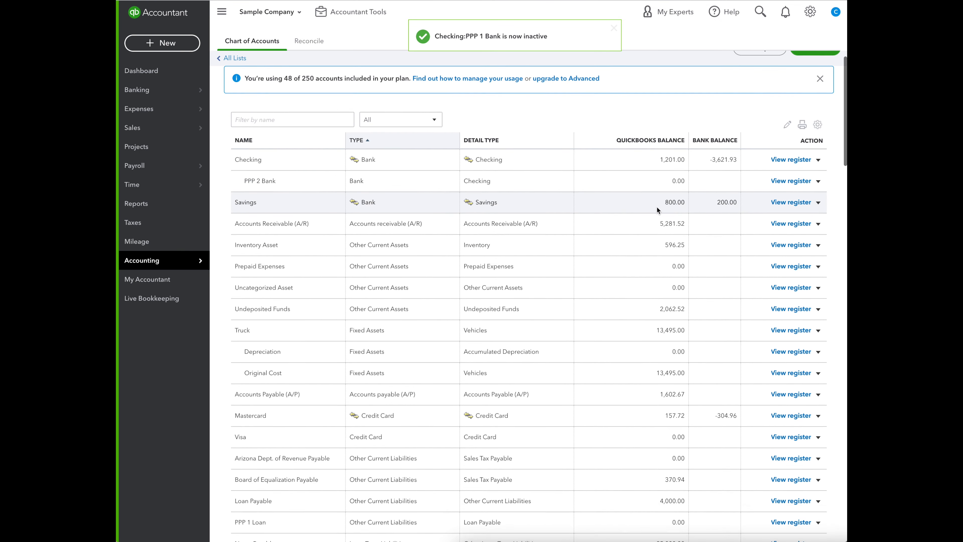
scroll(657, 207, down, 5)
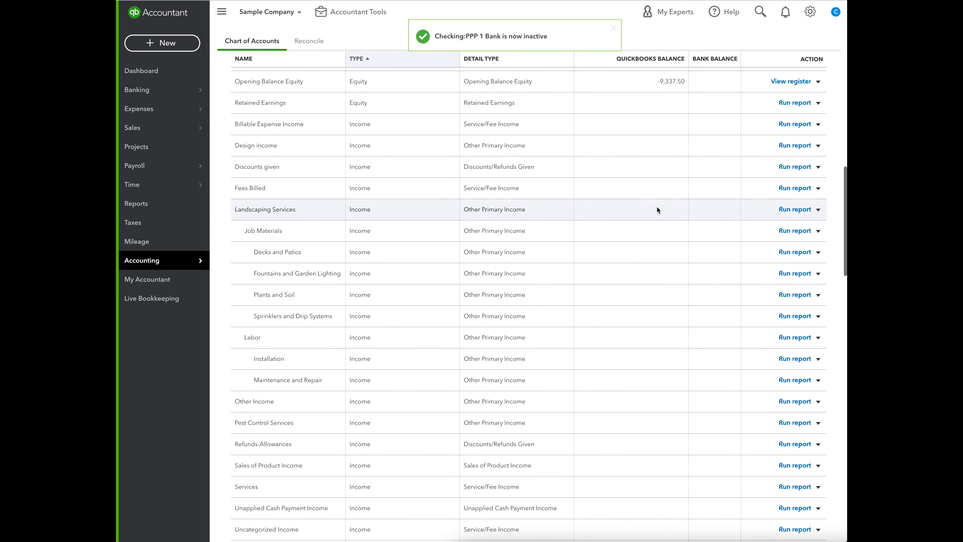
scroll(657, 208, up, 15)
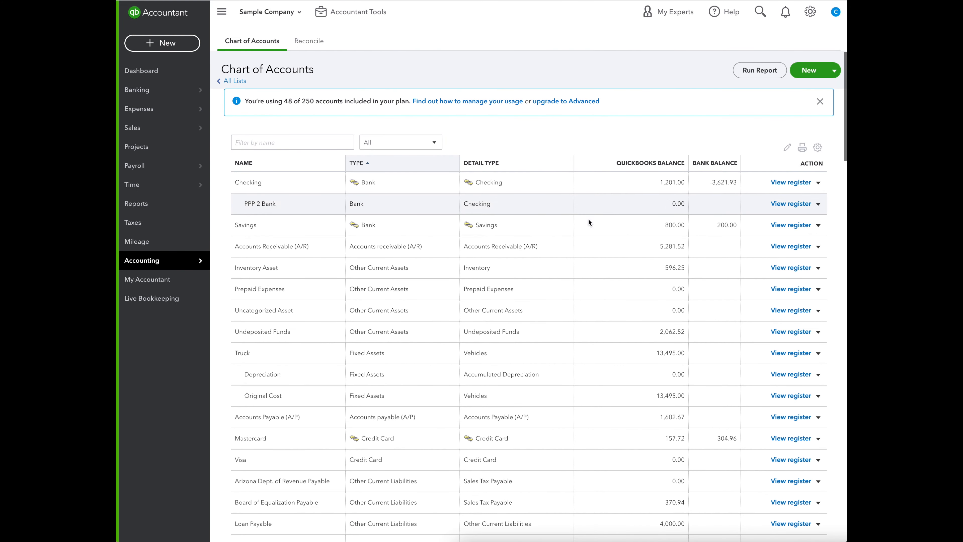
click(818, 148)
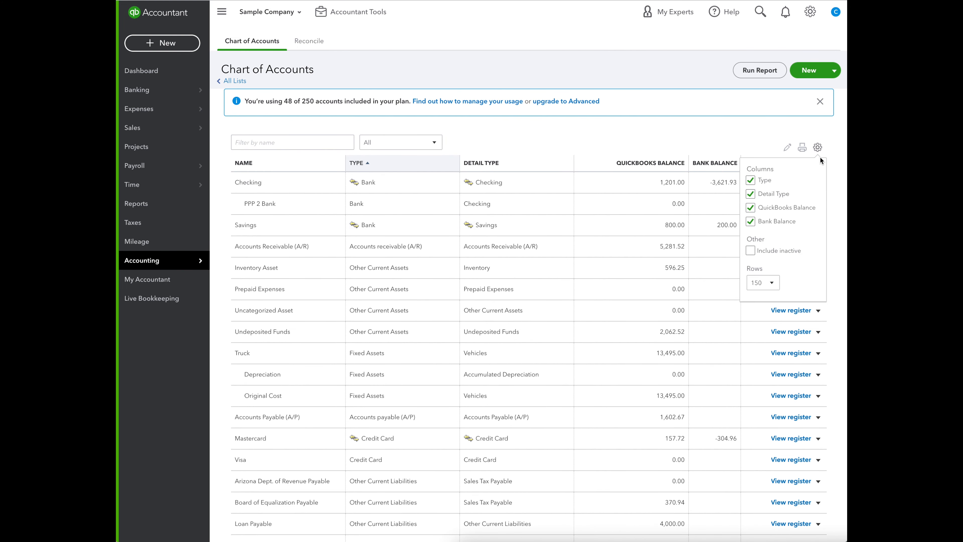
click(753, 251)
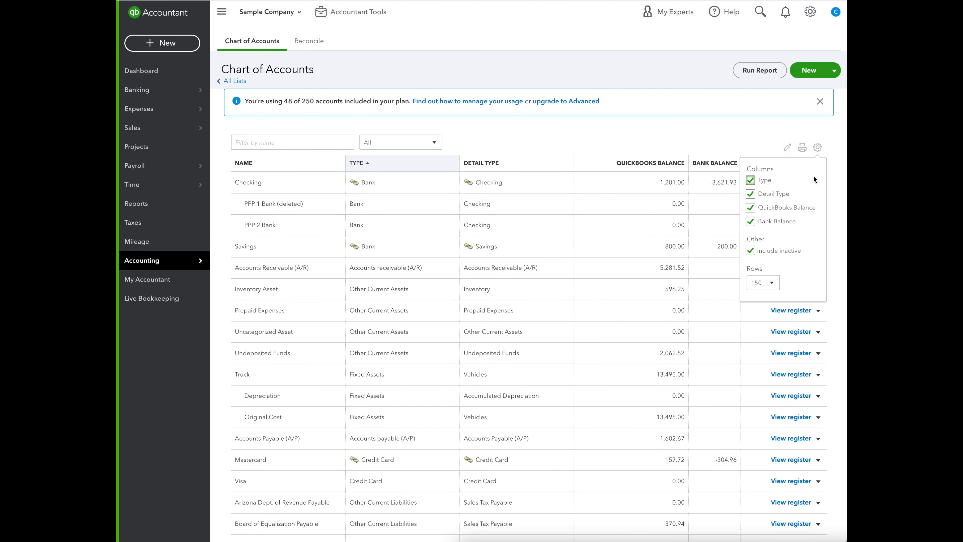
click(830, 156)
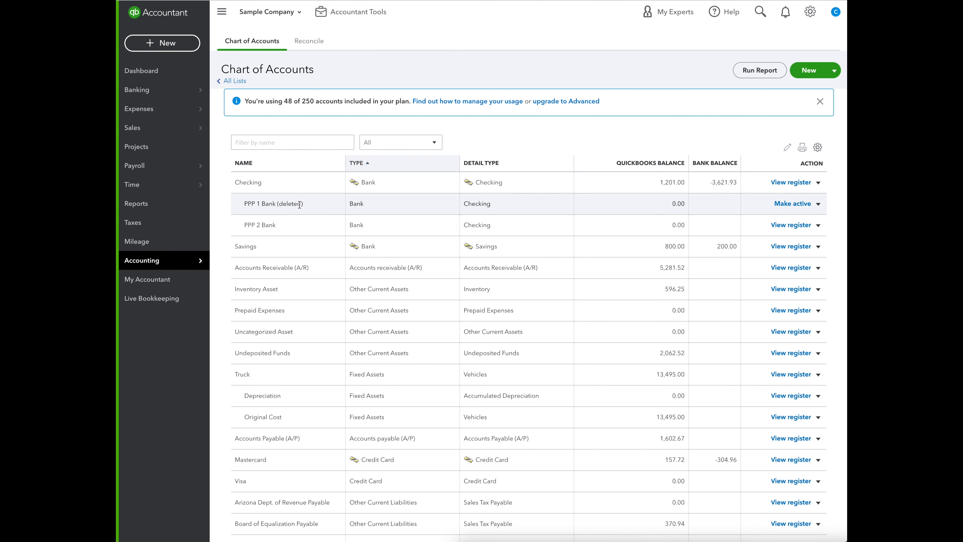
click(818, 204)
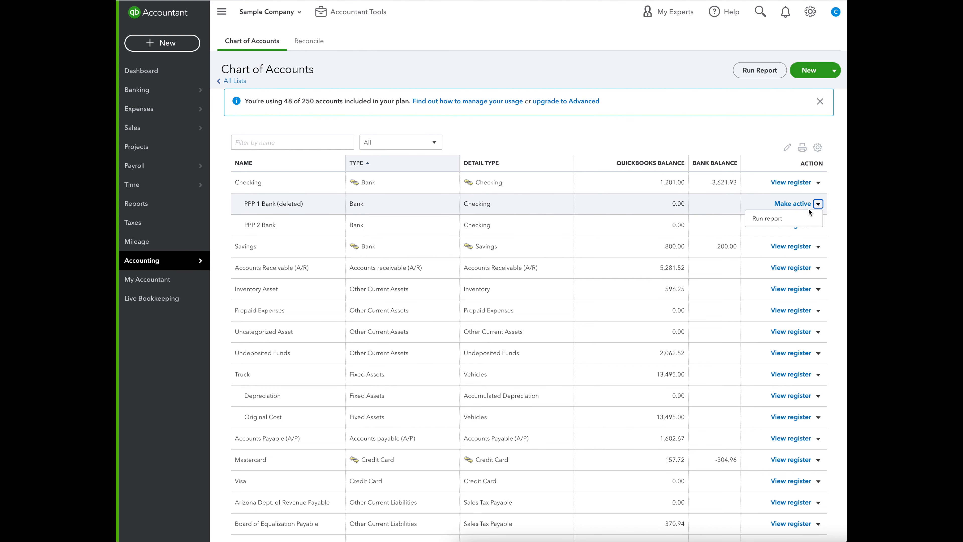
Run the PPP 1 Bank QuickReport for all dates, check the cleared status of its transactions, and return to the Chart of Accounts.
click(770, 217)
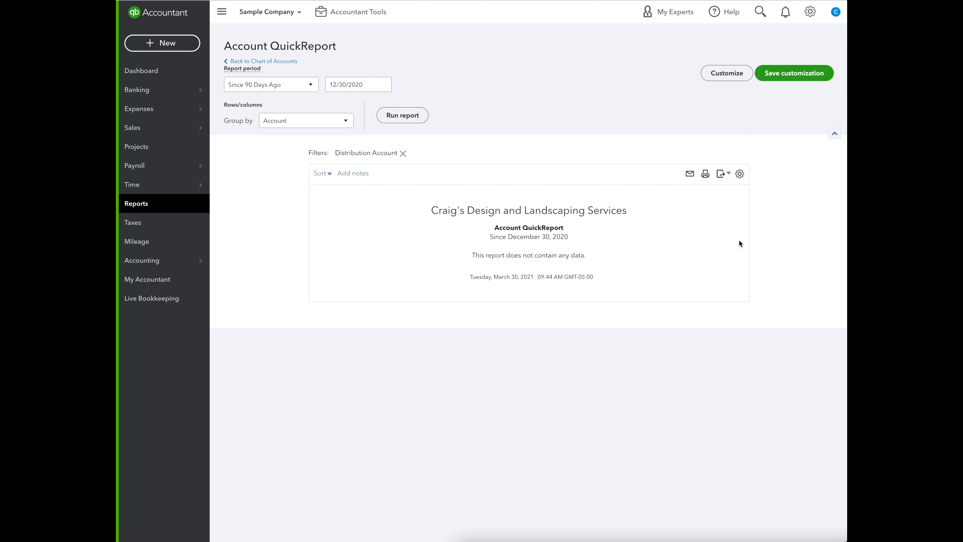
click(307, 85)
scroll(274, 119, up, 5)
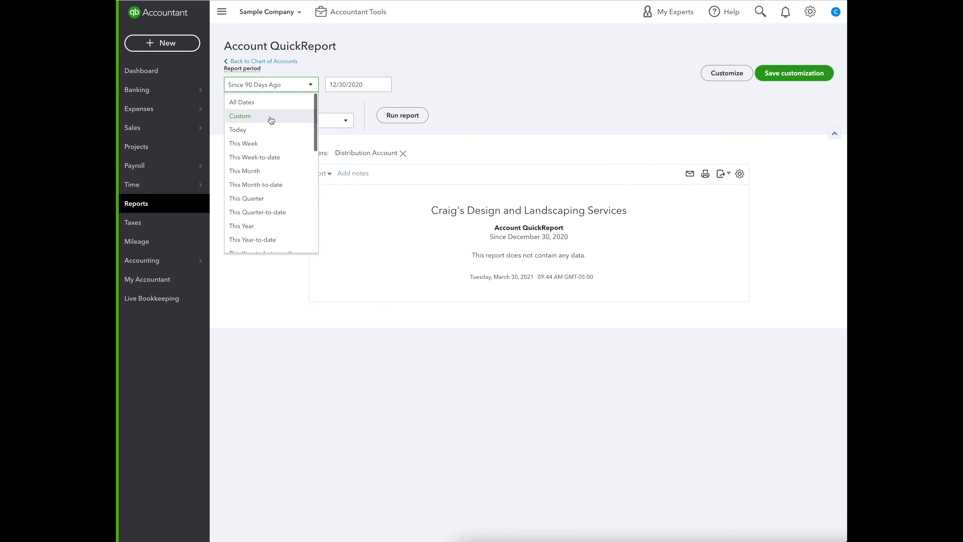
click(251, 101)
click(394, 115)
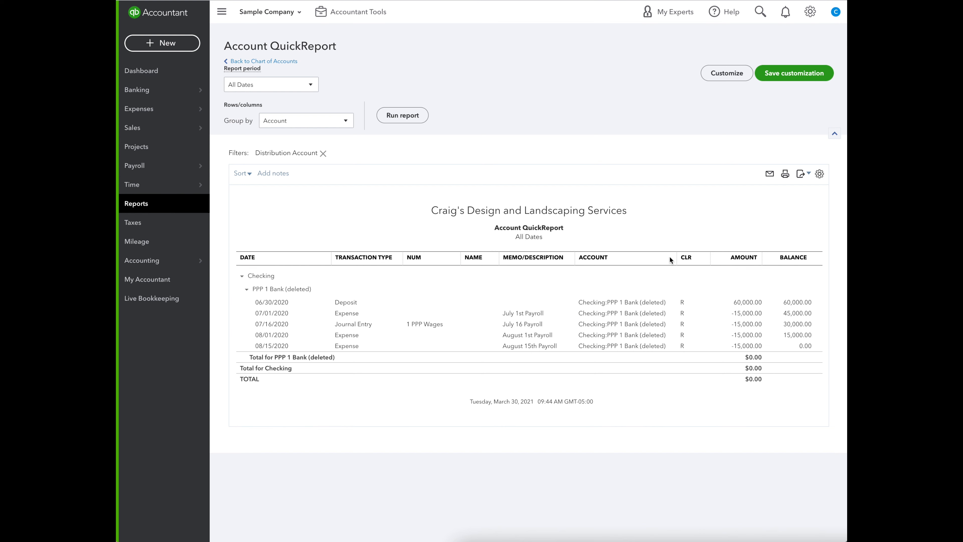
double_click(685, 257)
click(282, 63)
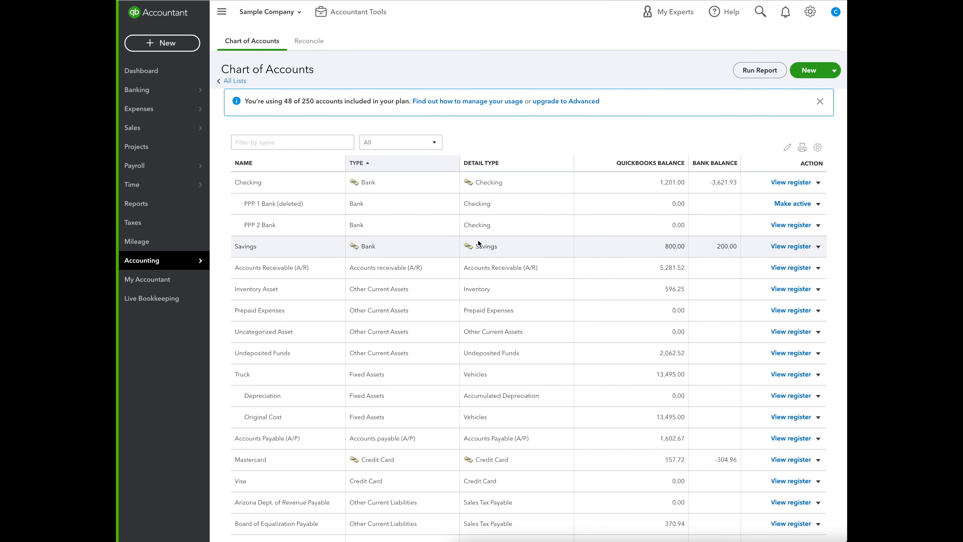
Start a new bank deposit and date it 04/01/2021.
click(162, 43)
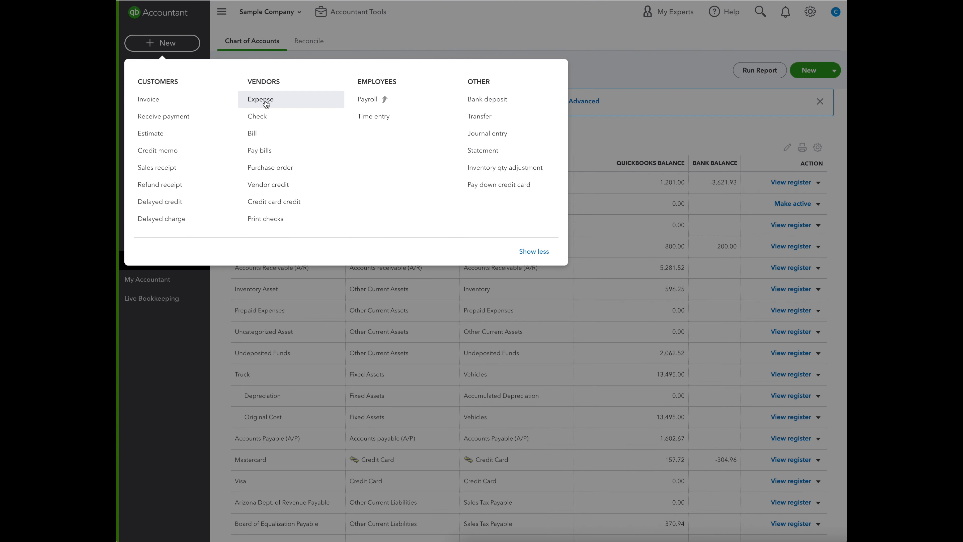
click(463, 101)
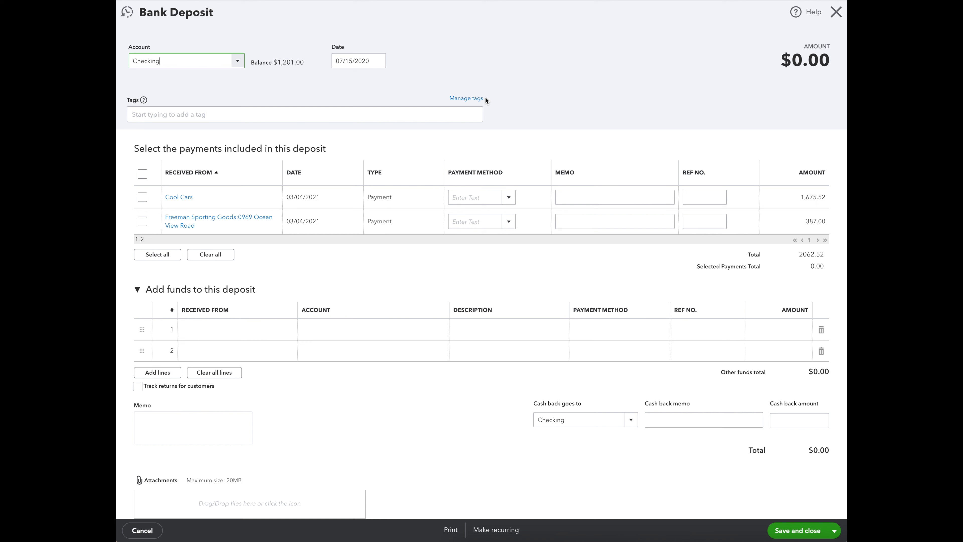
click(359, 60)
click(395, 118)
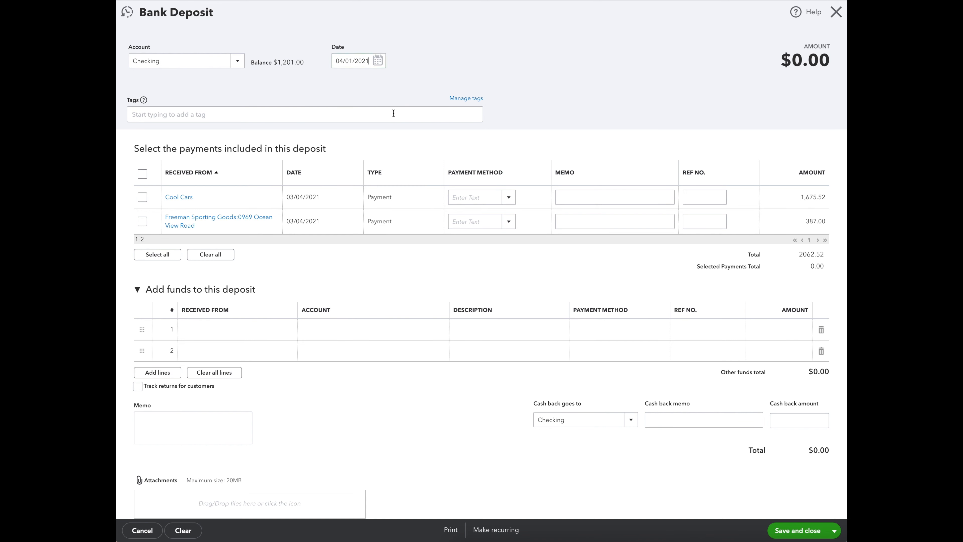
Enter "PPP Draw 2 Loan" as the account on the first added-funds line of the deposit.
click(240, 330)
key(Tab)
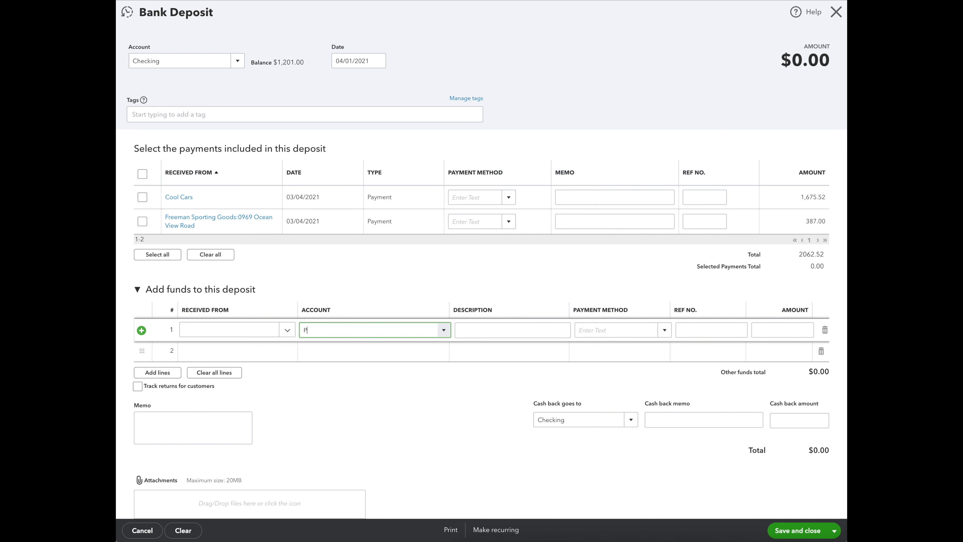
text(PPP)
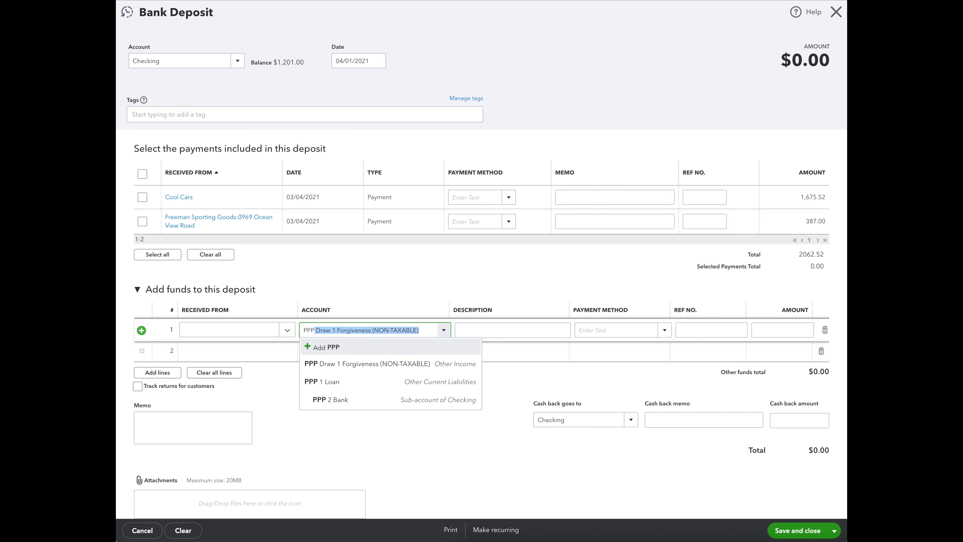
key(Tab)
double_click(333, 329)
text(2 Forgiveness (NON-TAXABLE)
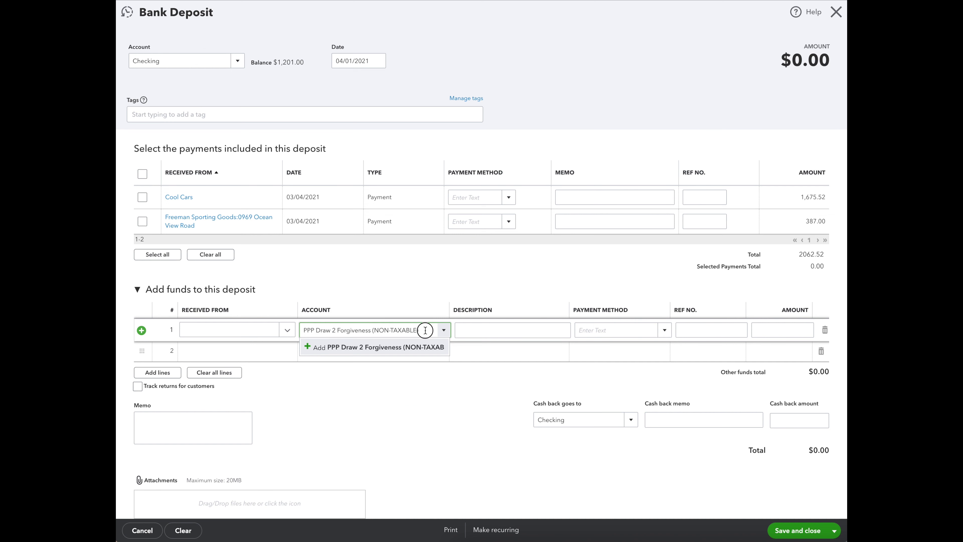
drag(425, 330, 337, 330)
key(BackSpace)
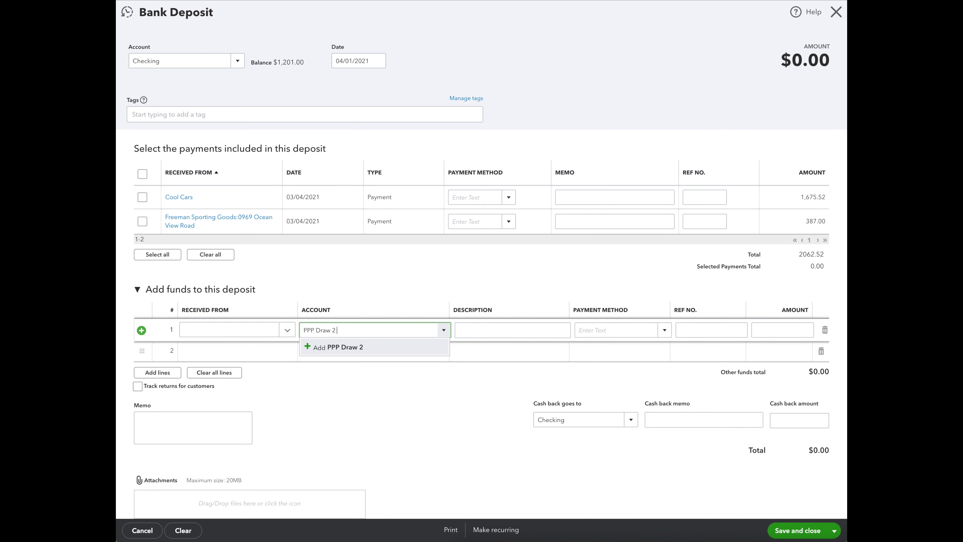
text(LOAN)
key(BackSpace)
key(BackSpace)
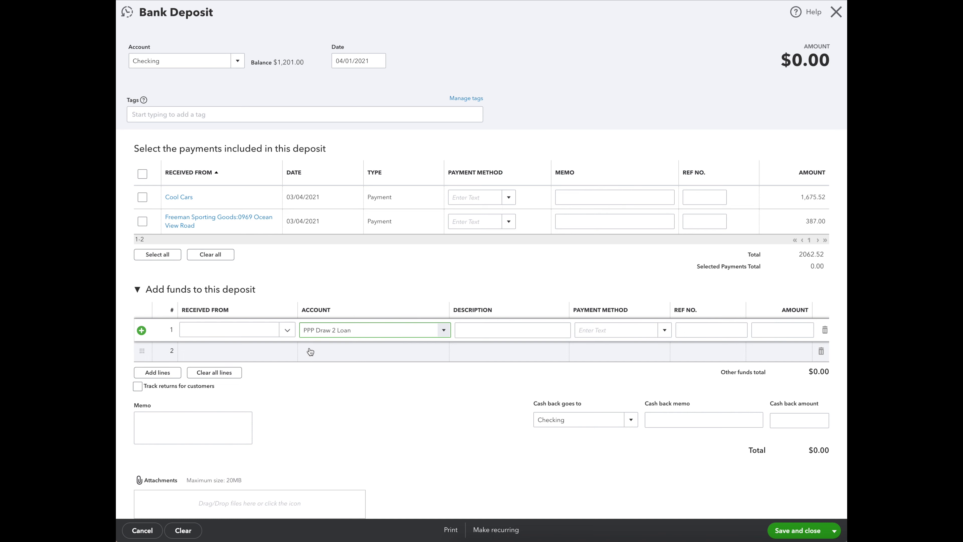
Add PPP Draw 2 Loan as a new Other Current Liabilities account with detail type Loan Payable and save it.
click(310, 348)
click(377, 167)
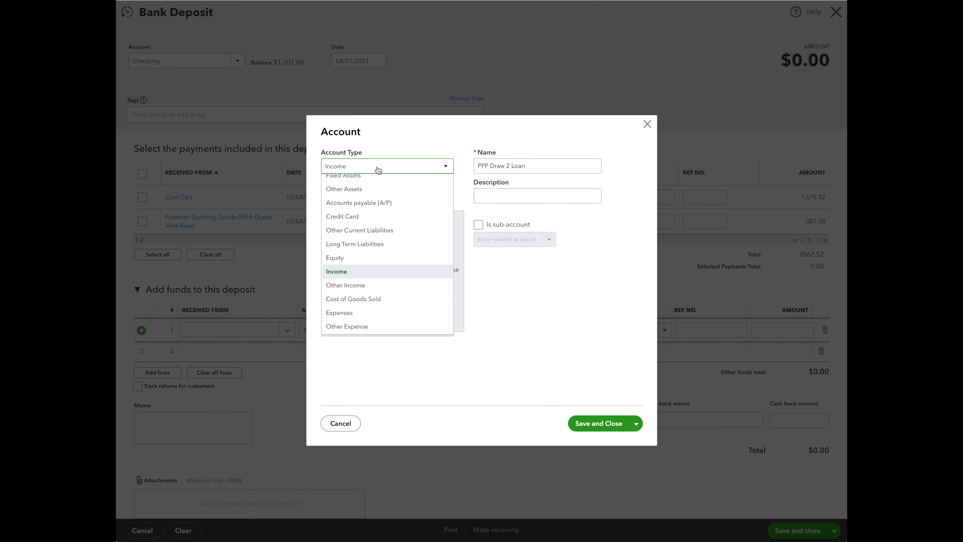
scroll(373, 232, up, 2)
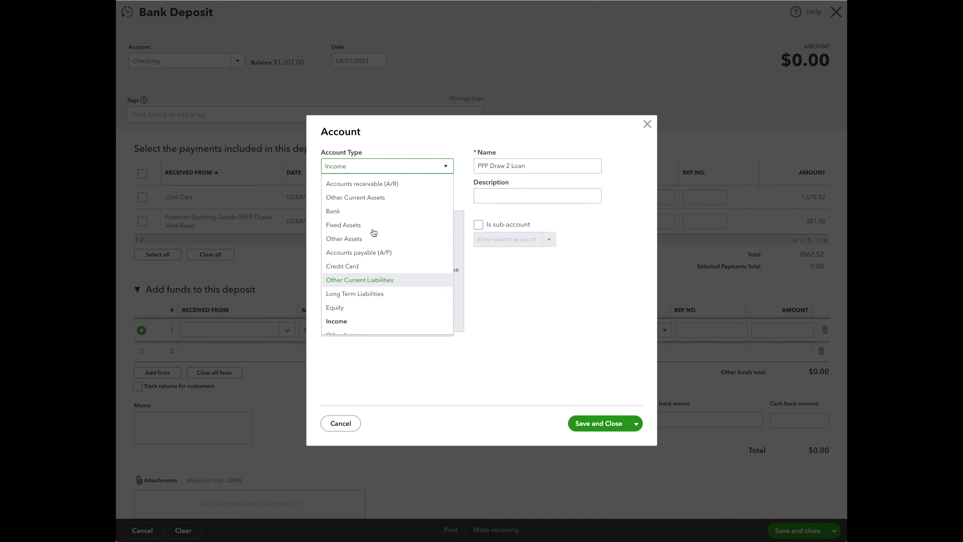
click(369, 275)
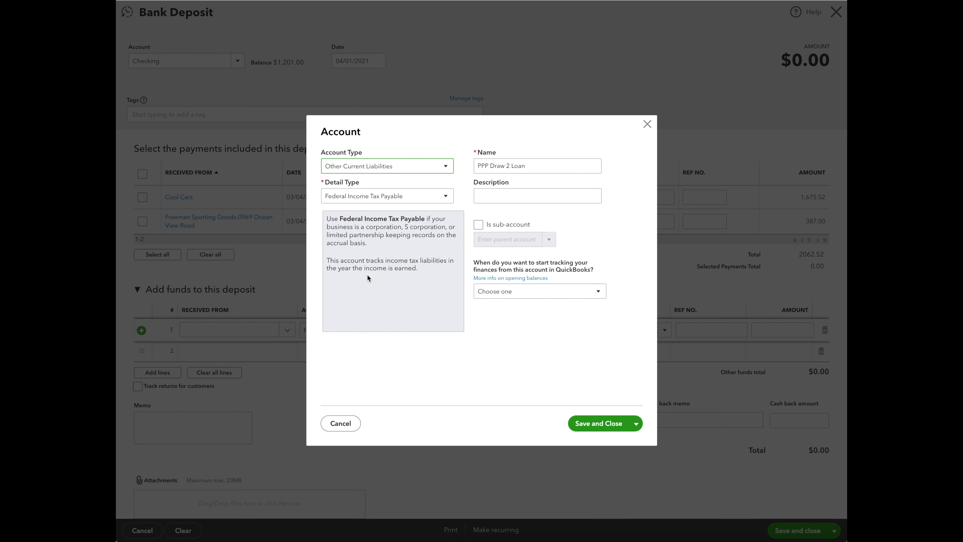
click(366, 198)
click(372, 253)
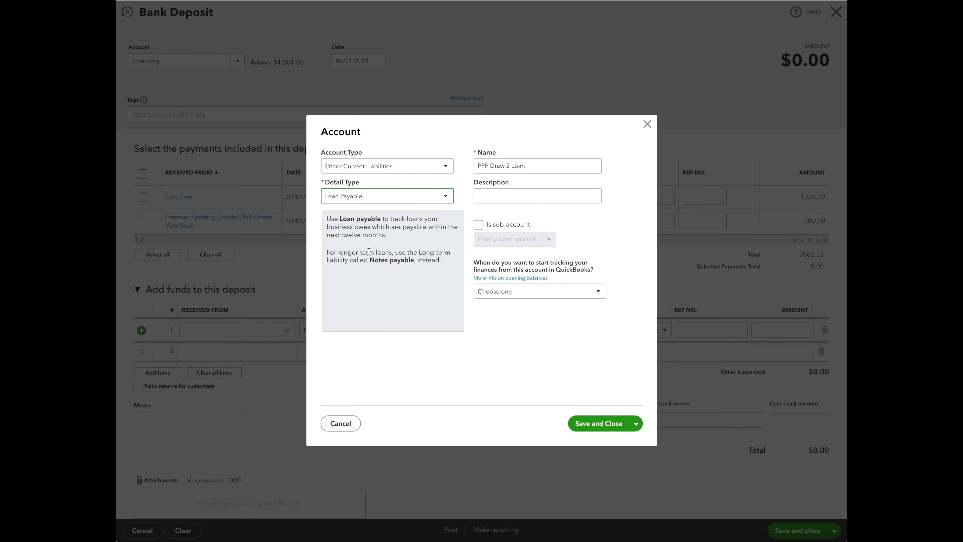
click(597, 421)
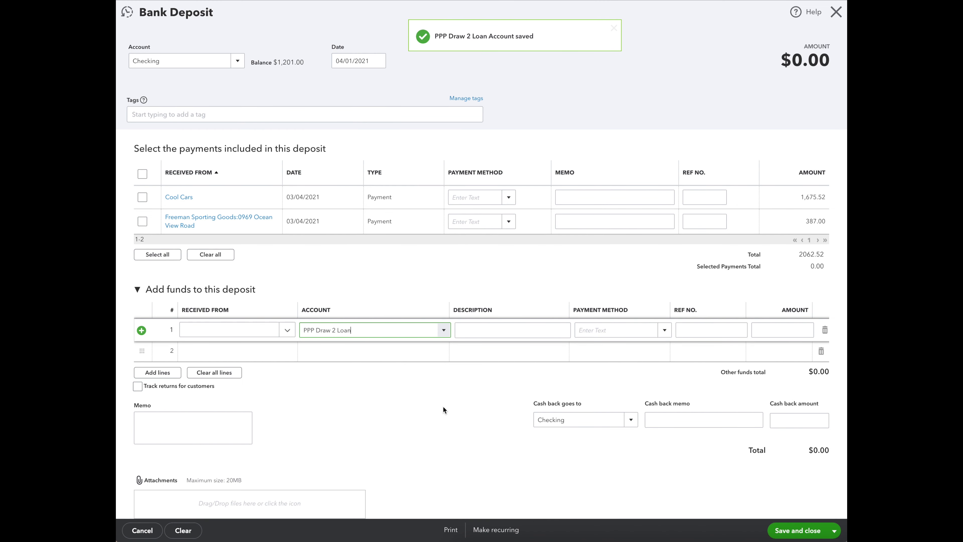
Direct the deposit to PPP 2 Bank and select PPP Draw 2 Loan as the account on the first line.
click(238, 61)
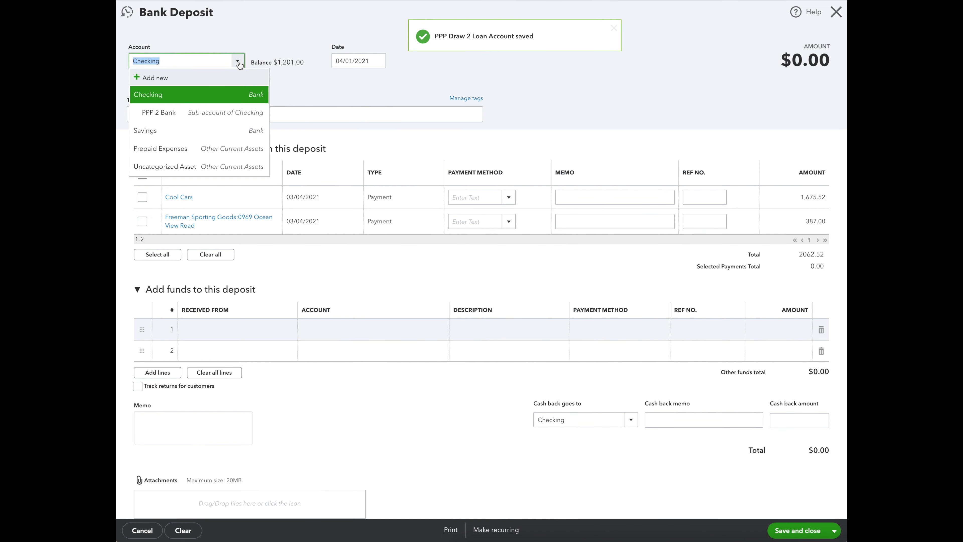
click(160, 114)
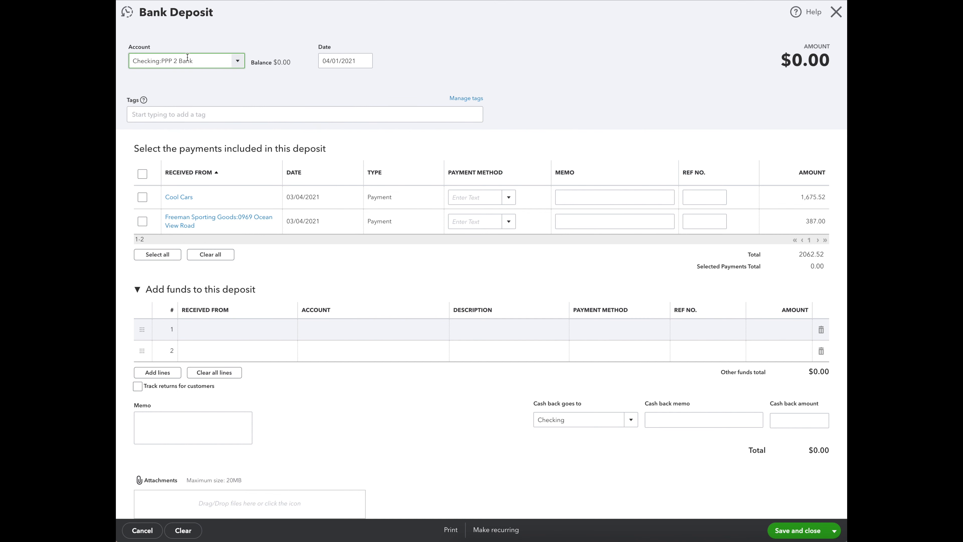
click(354, 62)
click(334, 330)
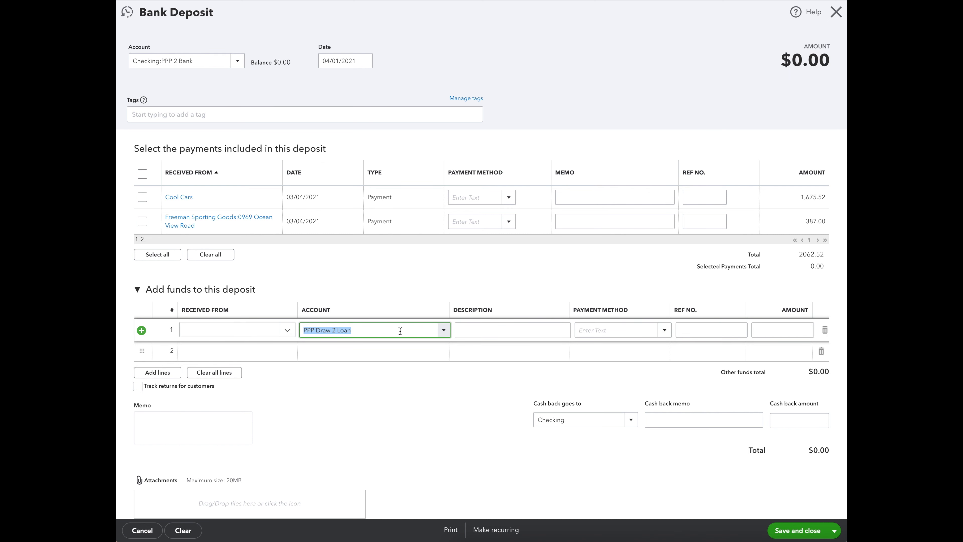
click(441, 331)
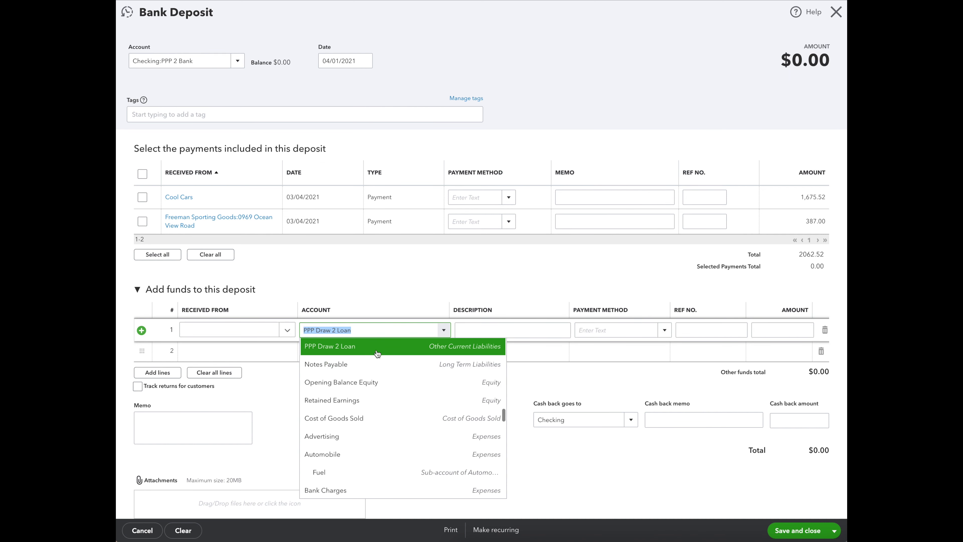
click(350, 347)
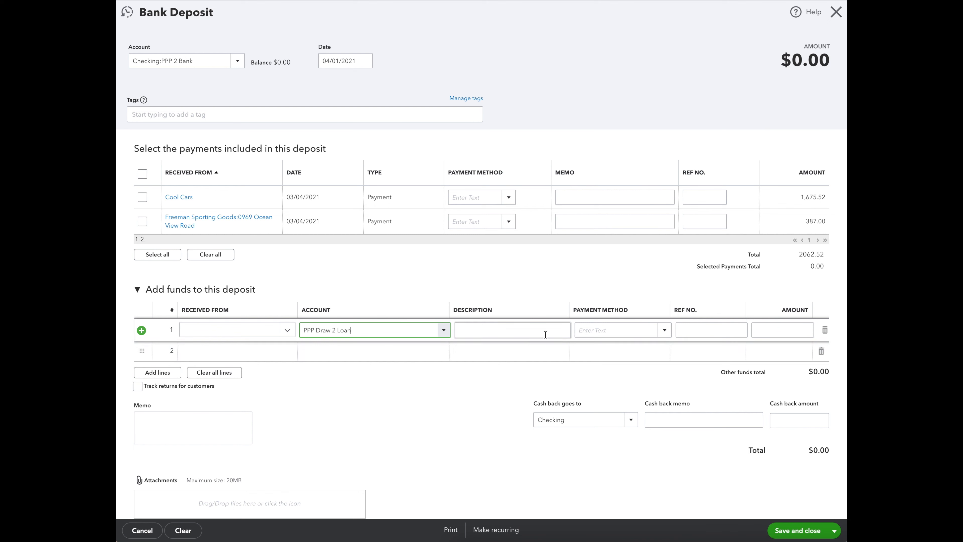
Give the loan line an amount of 60,000 and the description "Loan Disbursement", and save and close the deposit.
click(768, 329)
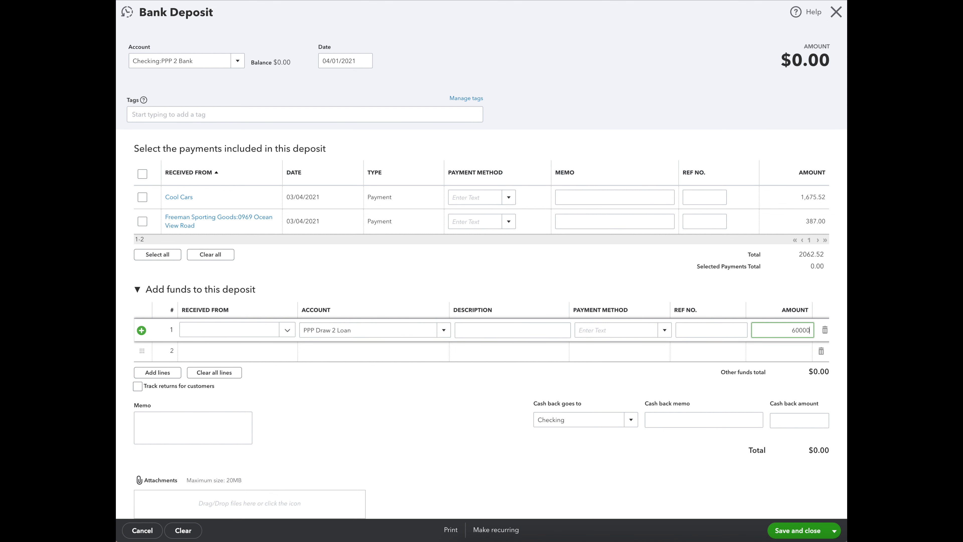
click(434, 426)
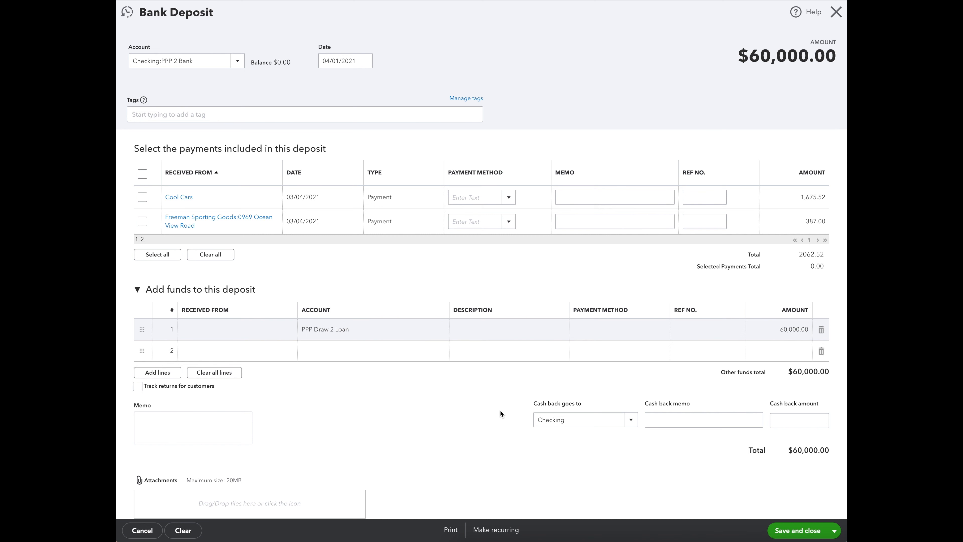
click(487, 329)
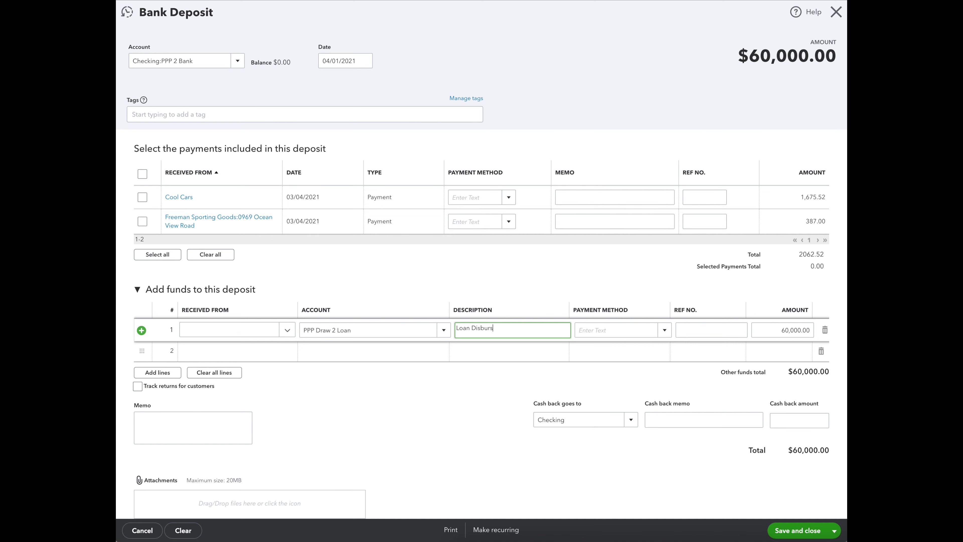
text(Loan Disbursement)
click(806, 531)
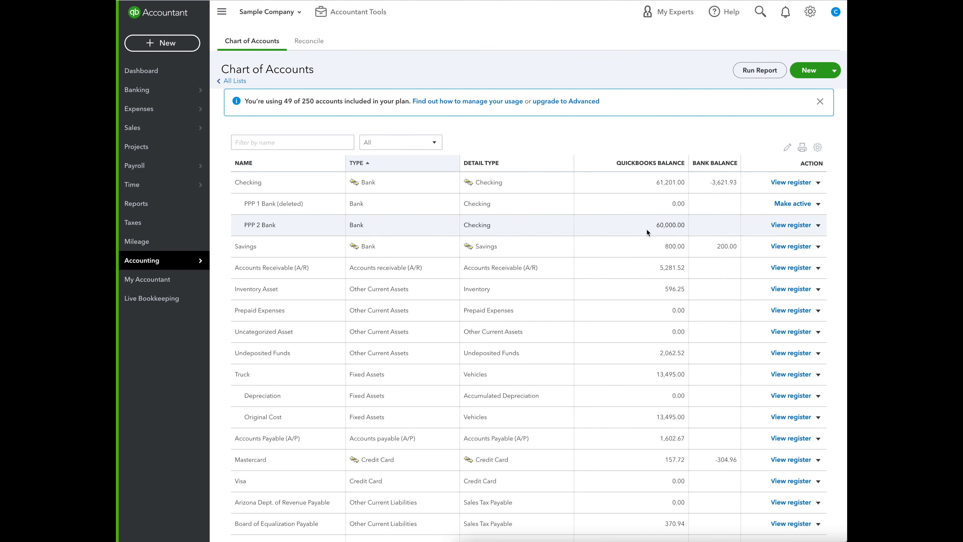
Filter the Chart of Accounts by "ppp" and make the PPP 1 Loan account inactive.
click(278, 146)
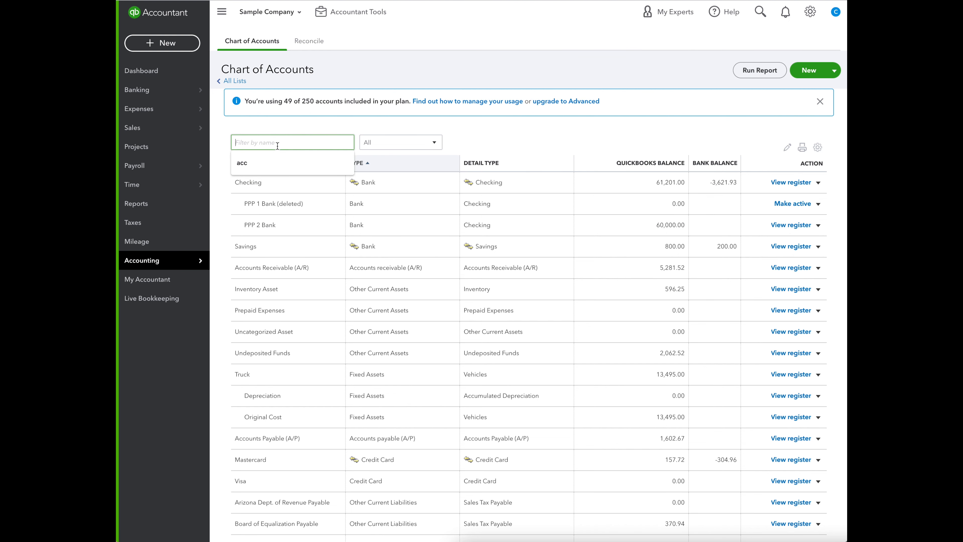
text(ppp)
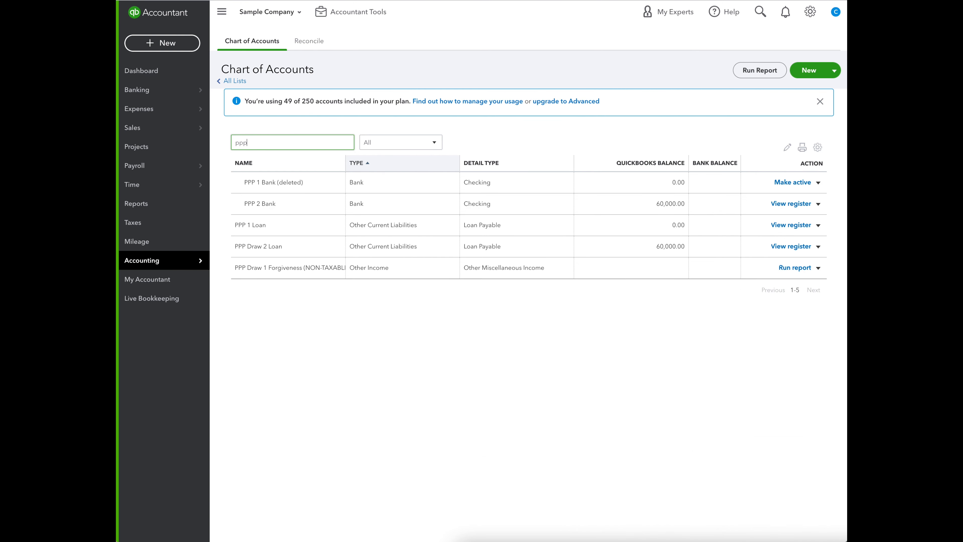
click(818, 225)
click(774, 255)
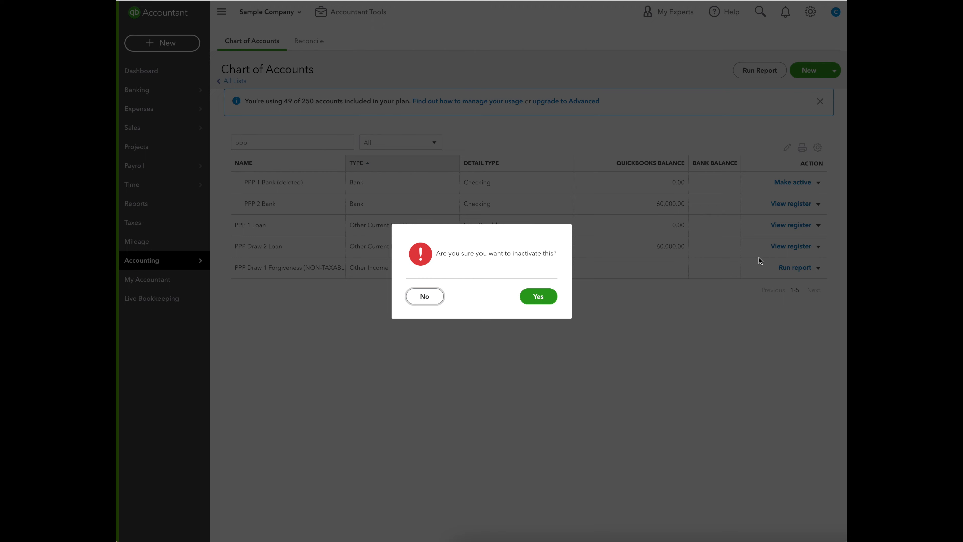
click(546, 296)
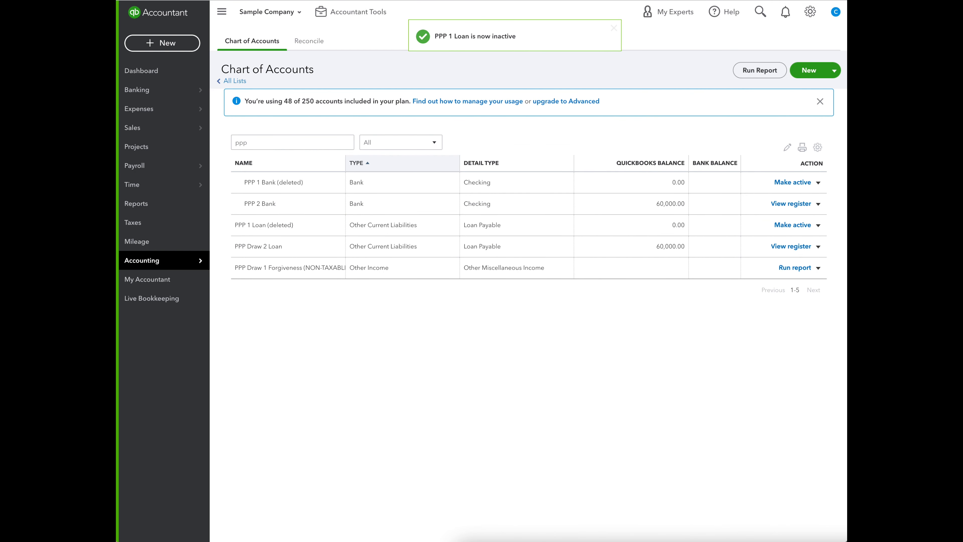
Exclude inactive accounts from the Chart of Accounts list.
click(817, 148)
click(750, 250)
click(638, 305)
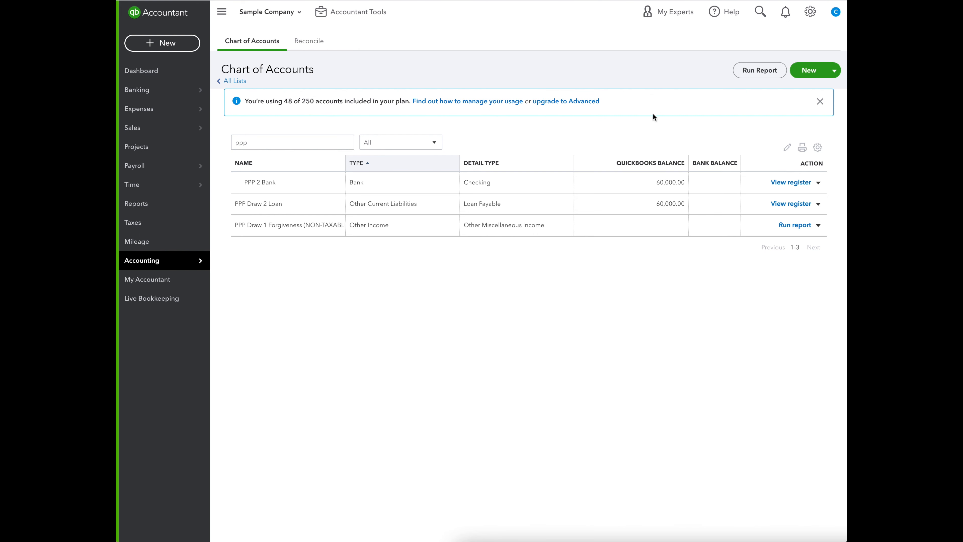
Open the PPP 2 Bank register and record a 15,000 Wages Expense payment dated 04/15/2021.
click(789, 183)
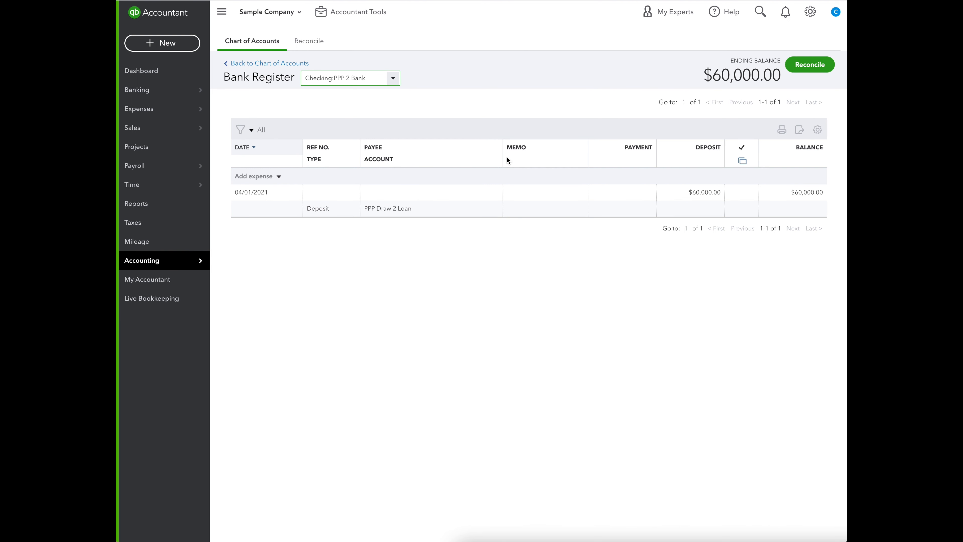
click(253, 177)
click(621, 196)
text(15000)
click(807, 236)
Add a second Wages Expense payment of 15,000 dated 04/30/2021 to the register.
click(294, 199)
click(310, 323)
click(398, 219)
text(Wages Expense)
click(621, 199)
text(15,000)
click(808, 236)
Add a third Wages Expense payment of 15,000 dated 05/01/2021 to the register.
click(295, 199)
click(321, 225)
text(Wages Expense15000)
click(808, 236)
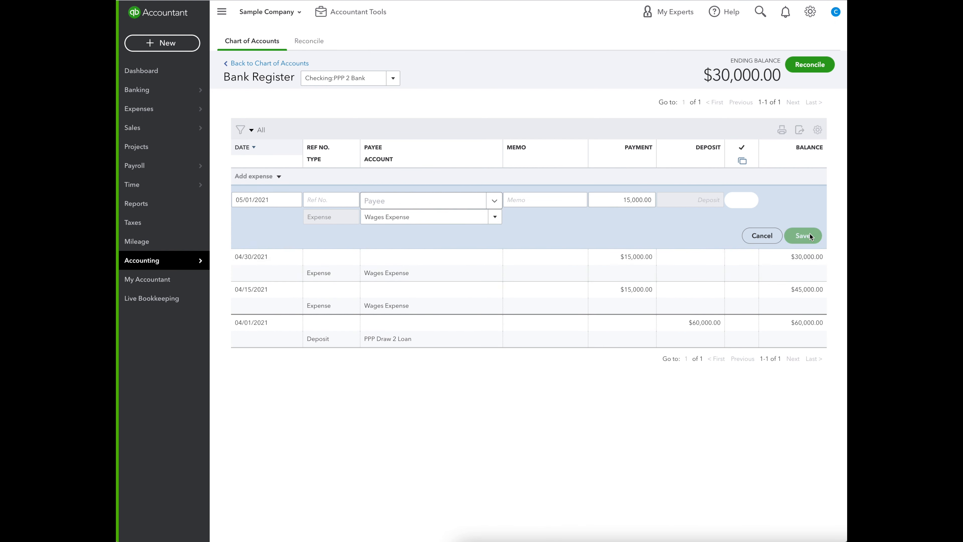
Add a Wages Expense payment of 15,000 dated 05/15/2021 with the memo "Payroll May 15".
click(295, 199)
click(320, 276)
click(420, 216)
text(Wages Expense)
click(523, 201)
text(Payroll May 15)
key(Tab)
text(15000)
click(802, 235)
Add the memos "Payroll May 1", "Payroll April 30" and "Payroll April 15" to the wage expenses with those dates, saving each one.
click(532, 232)
text(Payroll May 1)
click(803, 268)
text(roll April 30)
key(Tab)
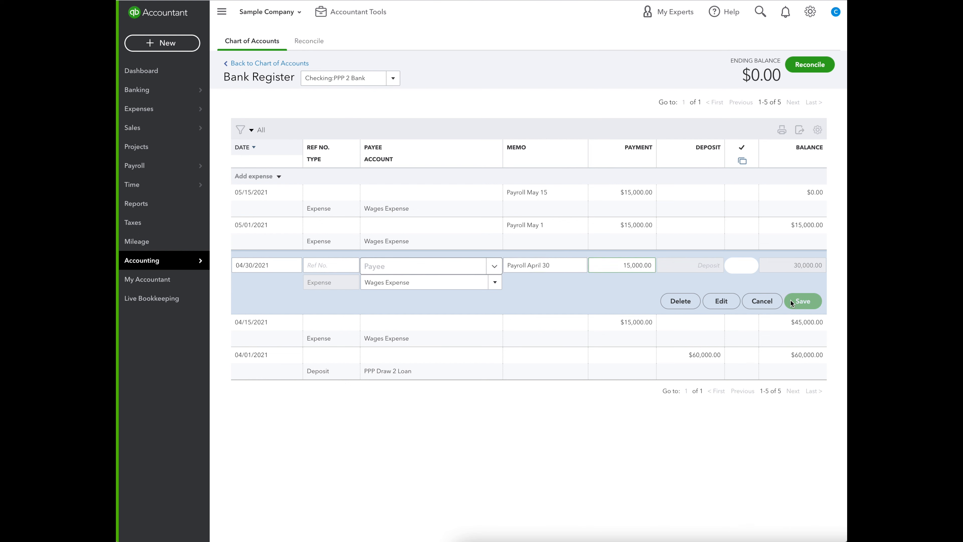
click(805, 303)
click(531, 296)
text(Payroll April 15)
click(803, 333)
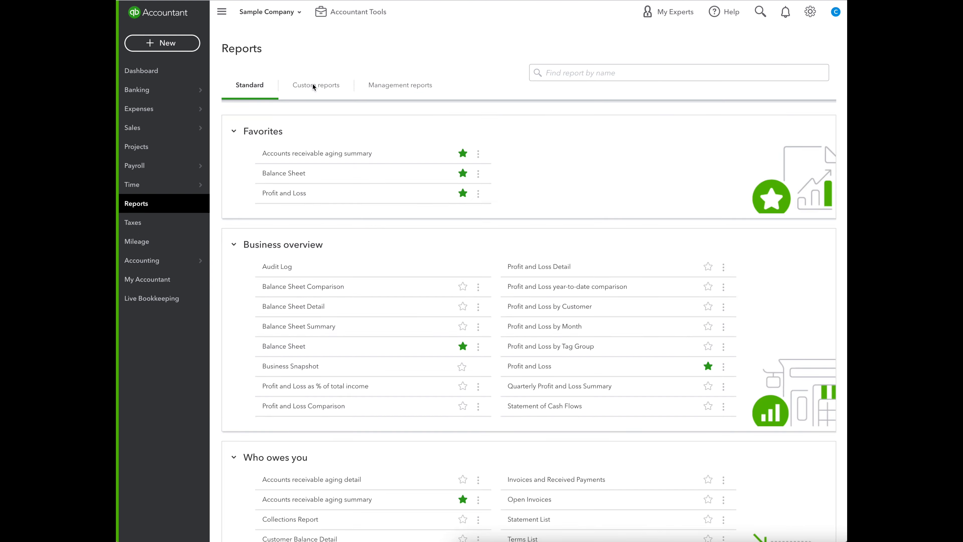
Open the custom report PPP Draw 1 Spending and run it with the Distribution Account filter set to Checking:PPP 2 Bank.
click(314, 86)
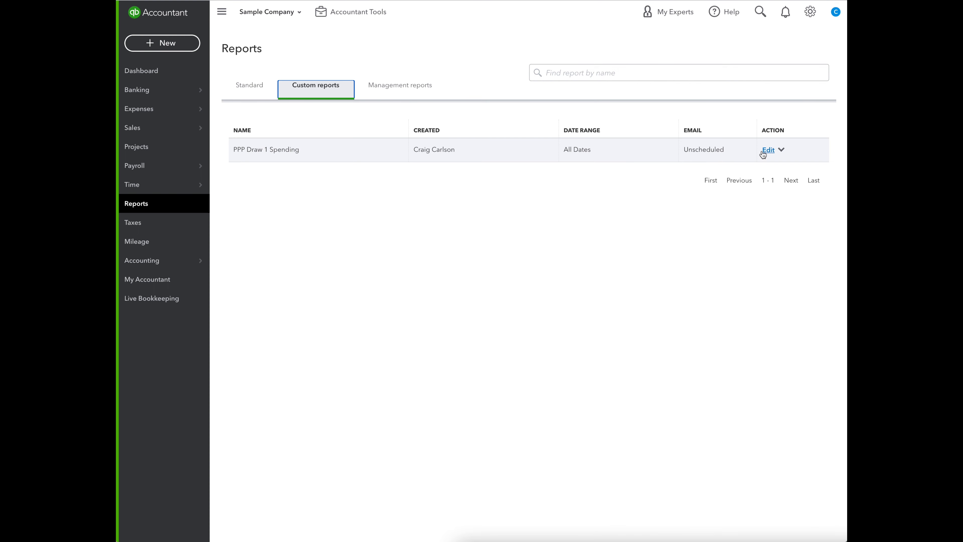
click(276, 151)
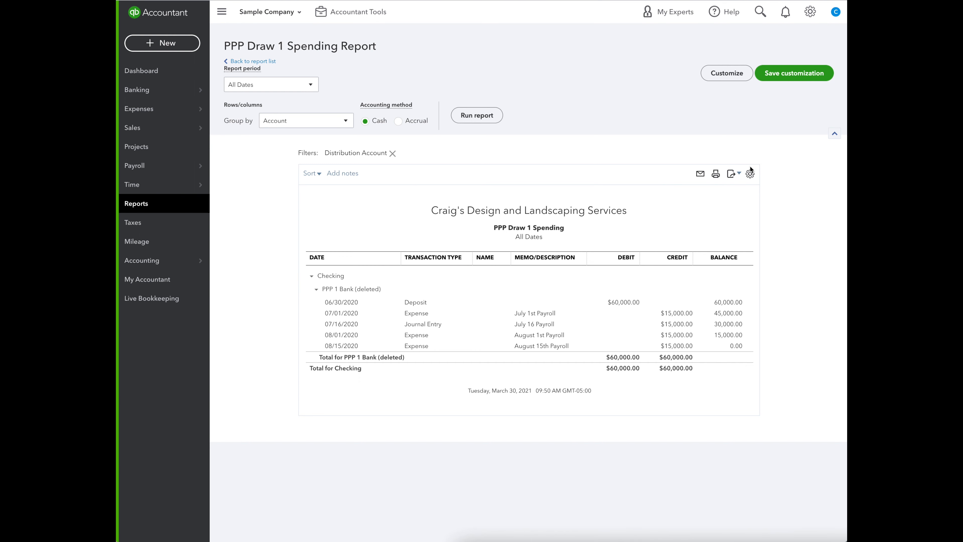
click(707, 72)
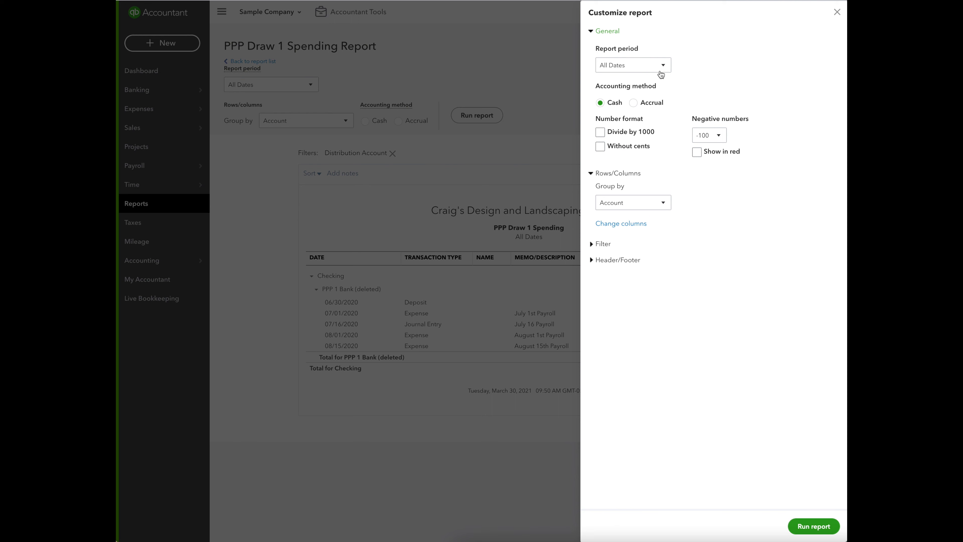
click(603, 244)
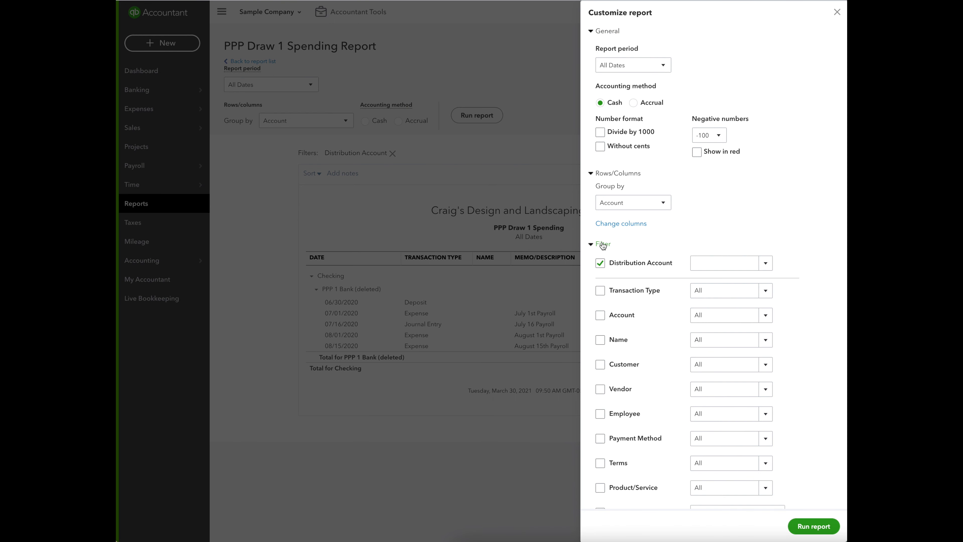
click(715, 263)
scroll(678, 315, down, 1)
scroll(673, 319, down, 10)
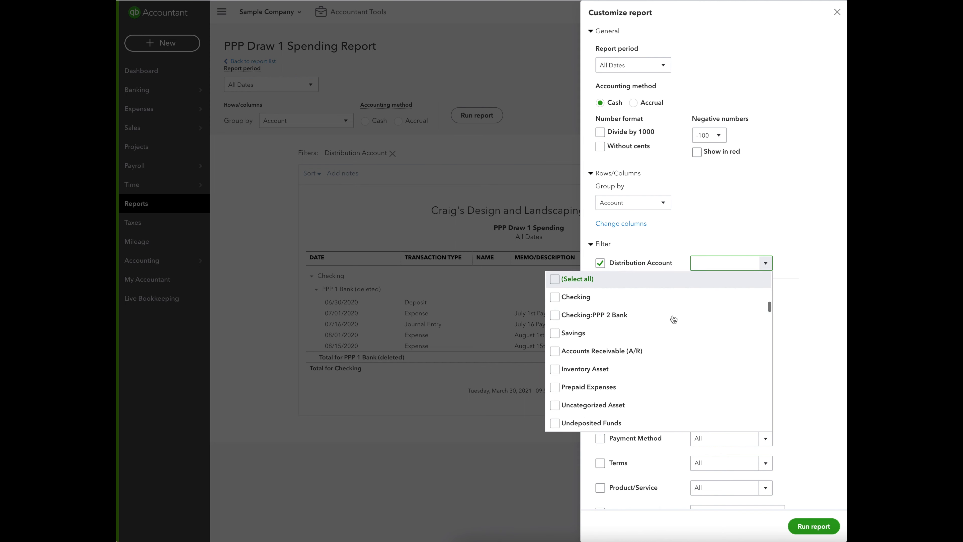
click(554, 314)
click(800, 213)
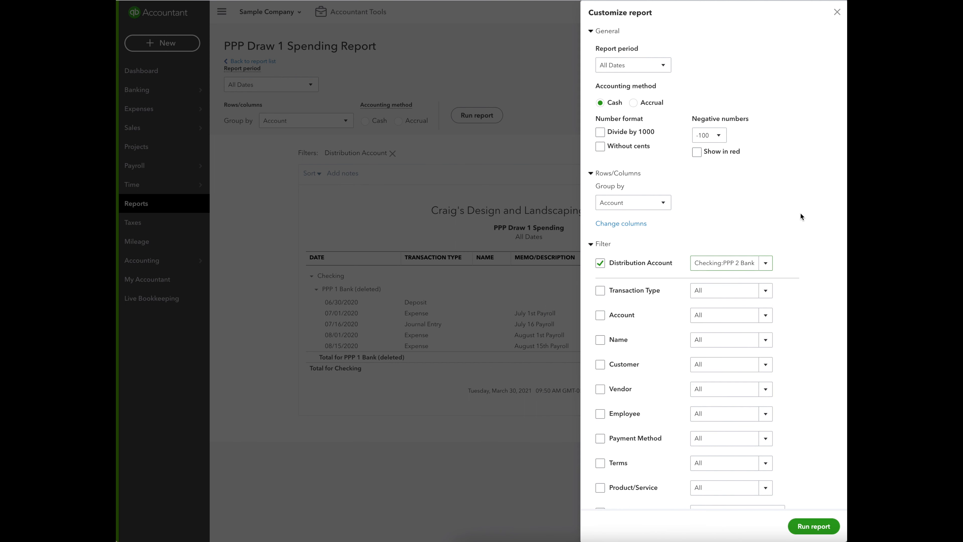
click(830, 528)
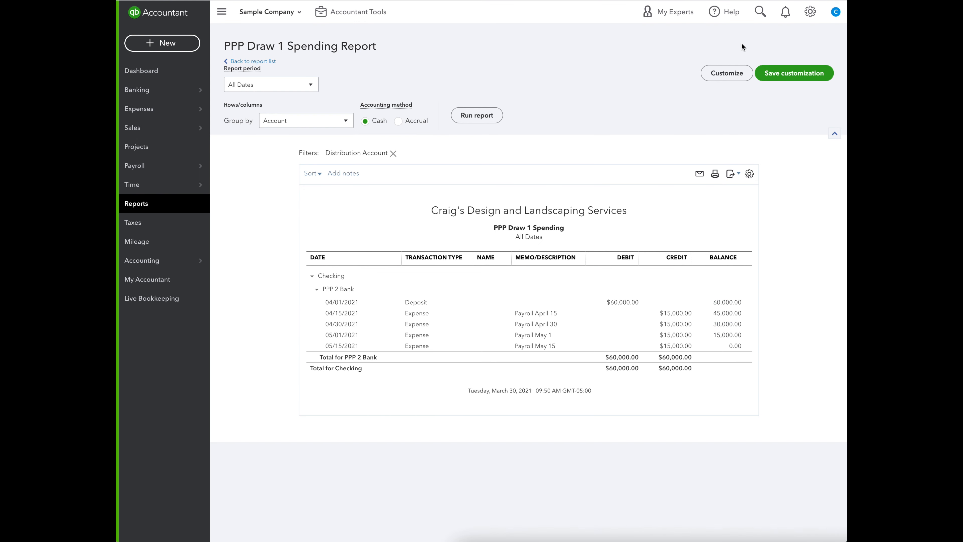
Save the customized report under the name "PPP Draw 2 Spending".
click(784, 74)
double_click(712, 116)
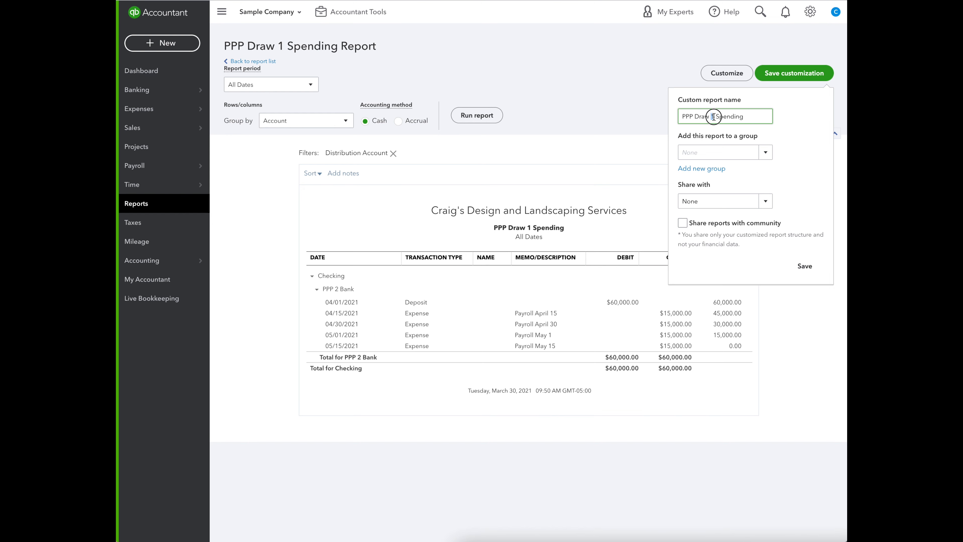
click(804, 266)
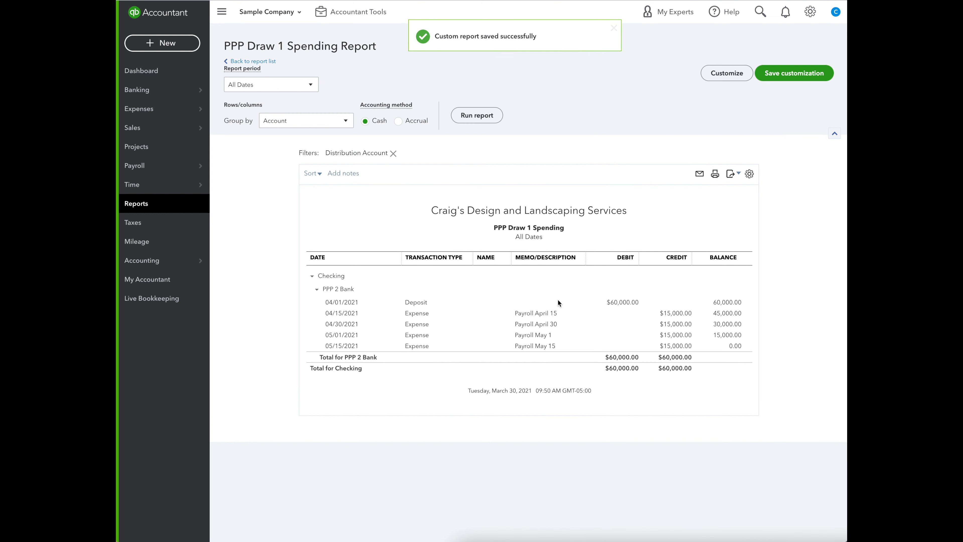